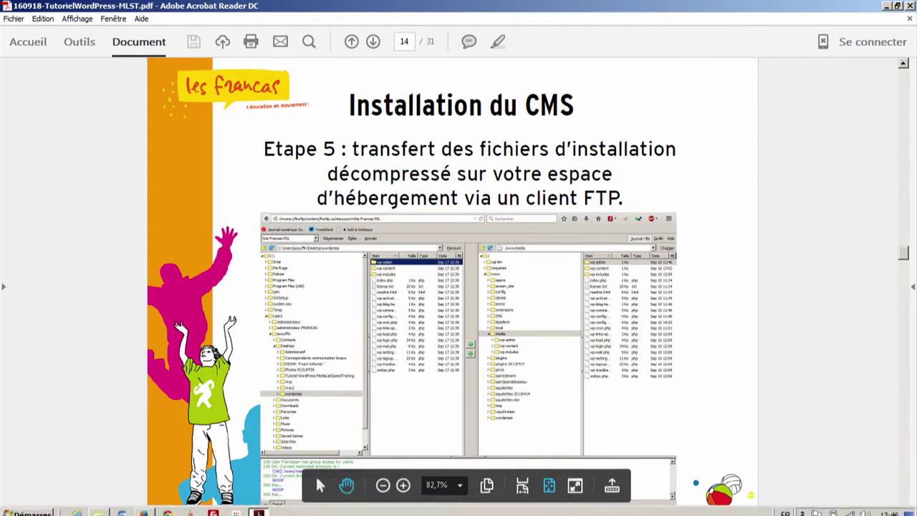
Step: Maximize FileZilla and list the local Bureau folder's files, then return to the Firefox download page
click(213, 507)
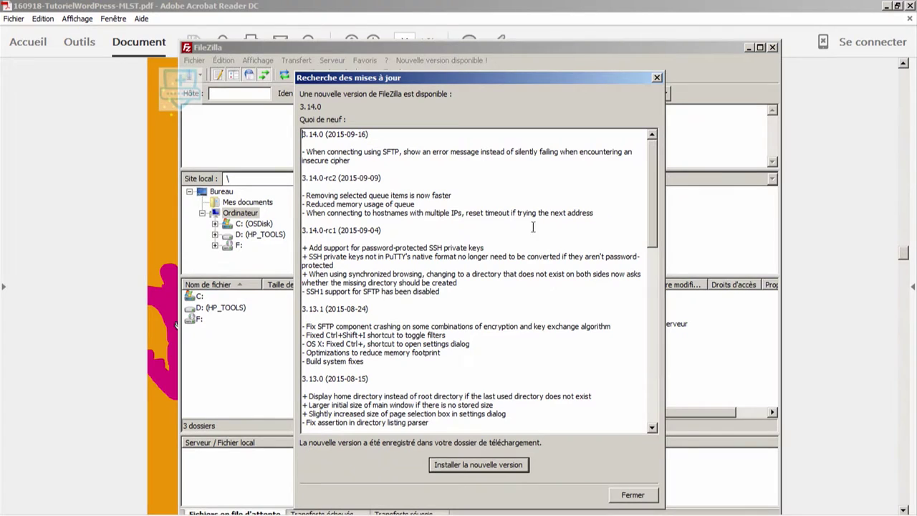
click(639, 496)
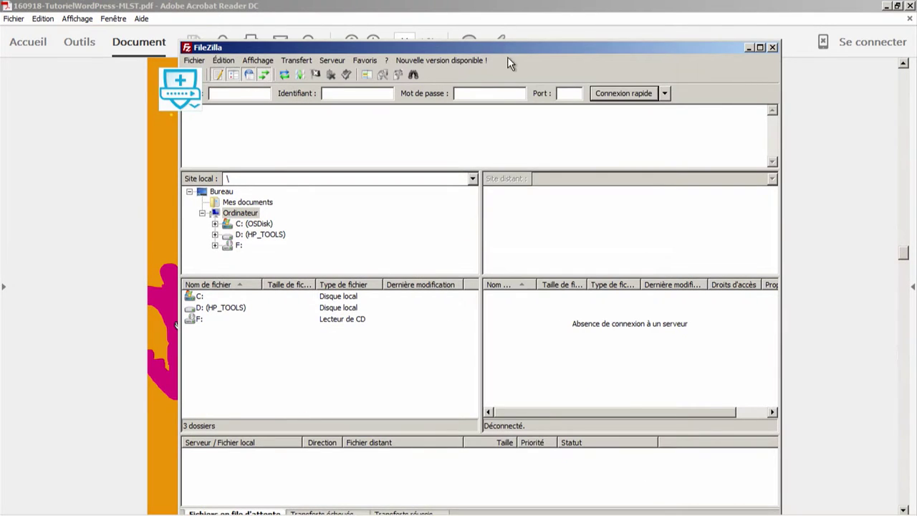
double_click(502, 49)
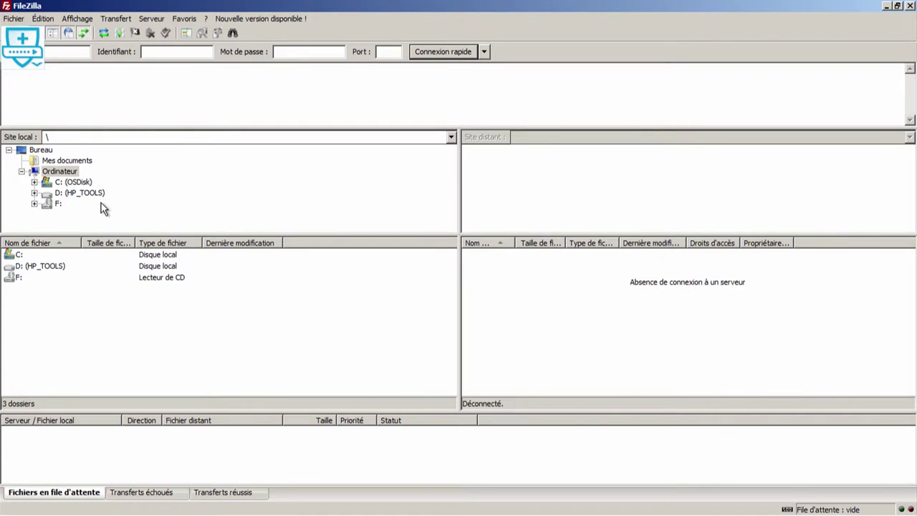
click(30, 150)
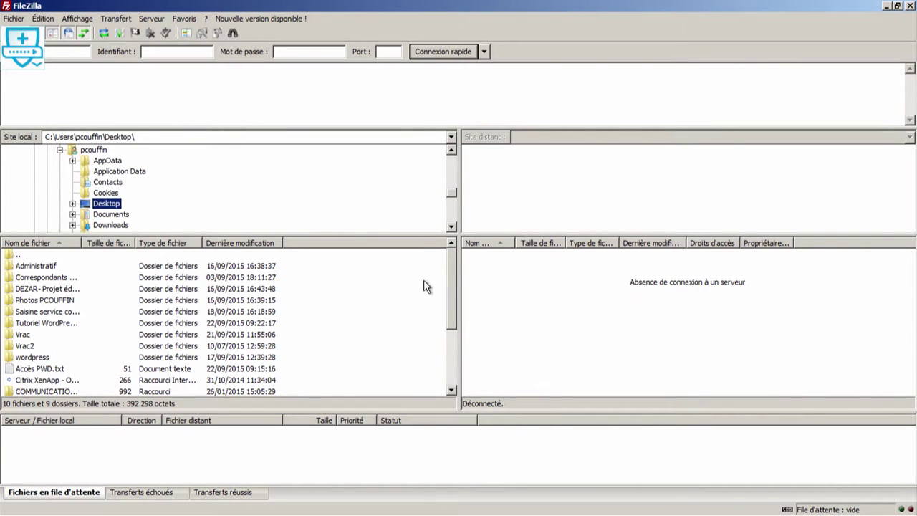
scroll(425, 290, down, 2)
drag(454, 255, 448, 310)
mouse_move(181, 513)
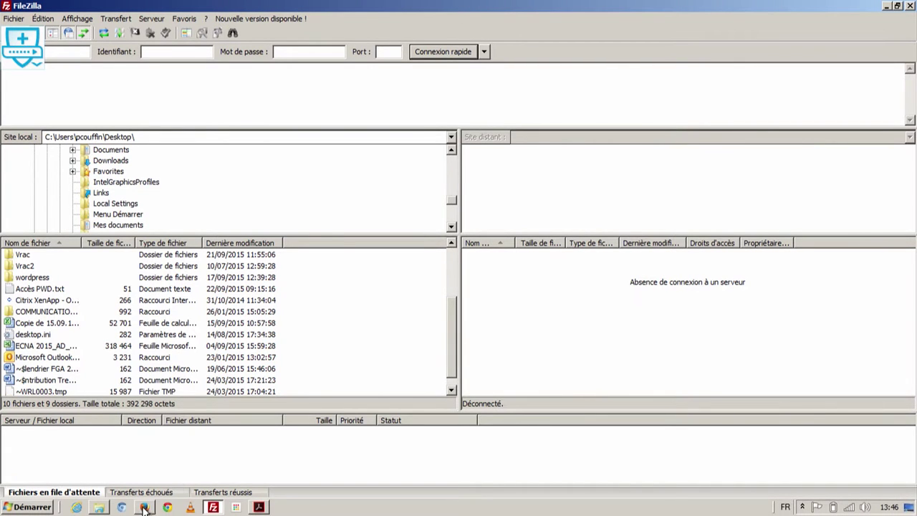
click(145, 507)
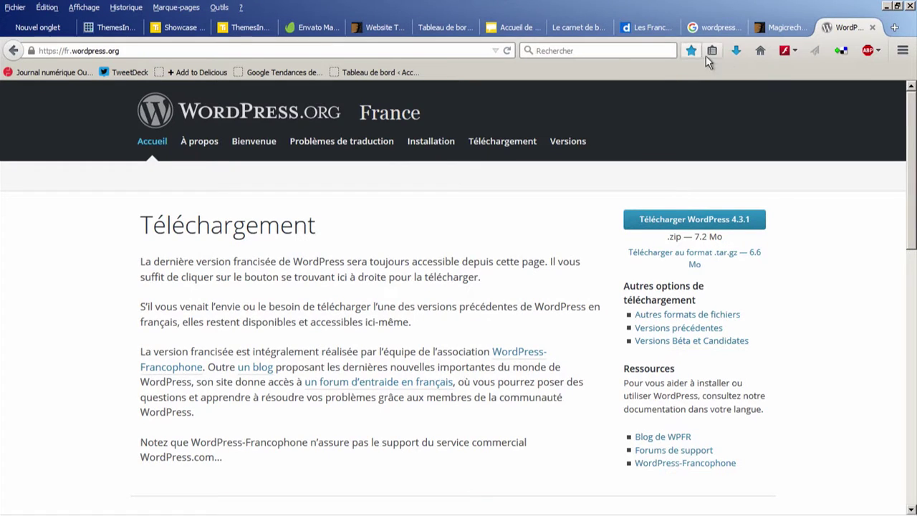
Step: Move the wordpress-4.3.1-fr_FR zip from Téléchargements onto the desktop
click(735, 56)
click(720, 93)
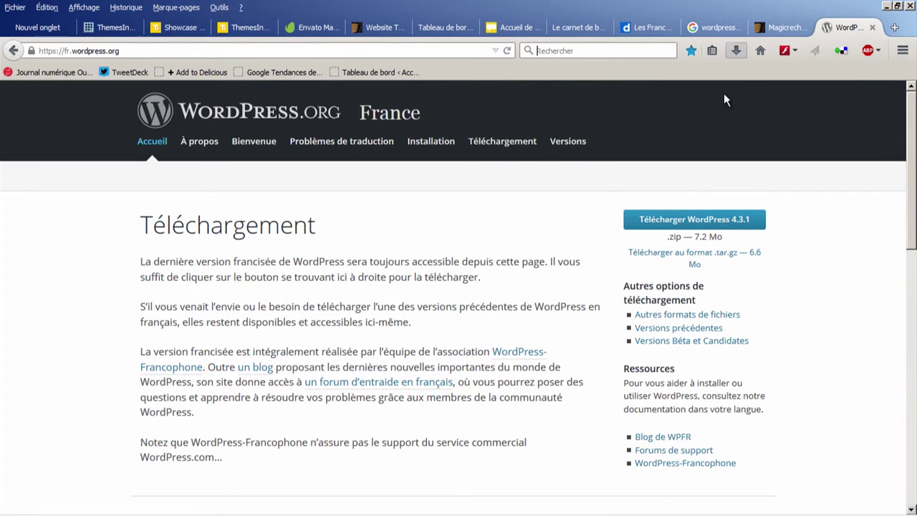
click(886, 5)
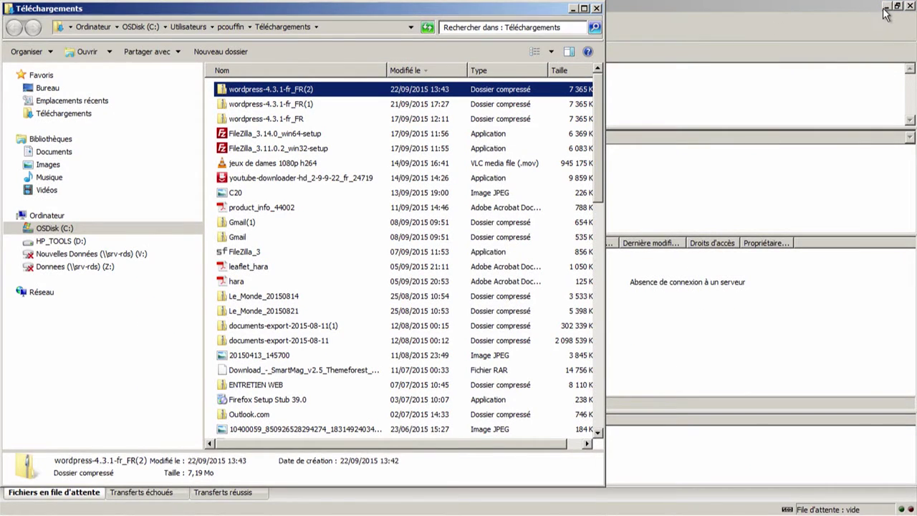
click(886, 6)
click(886, 8)
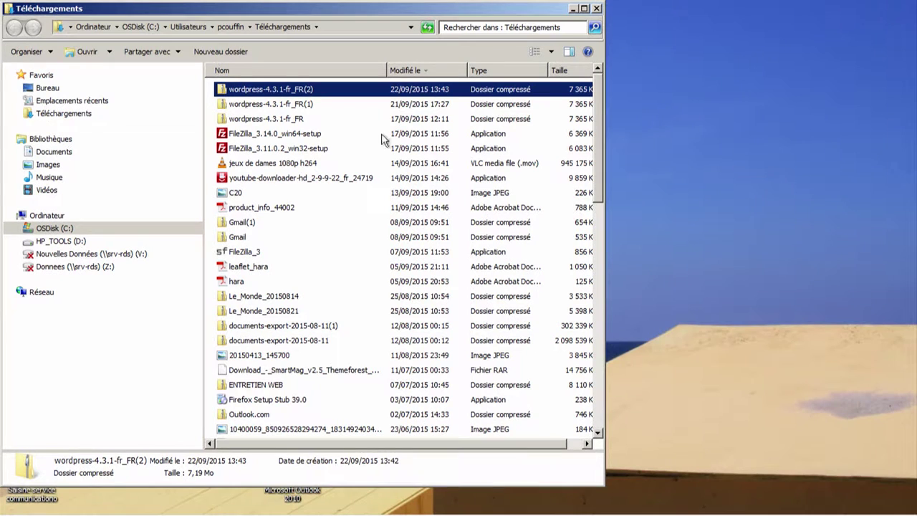
drag(290, 122, 682, 136)
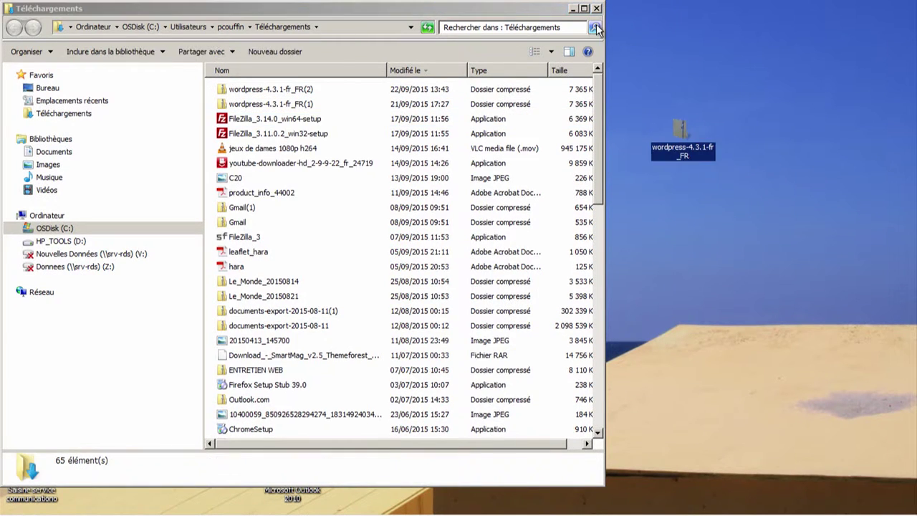
click(574, 9)
Step: Extract all files from the desktop wordpress zip into a folder on the desktop
double_click(681, 136)
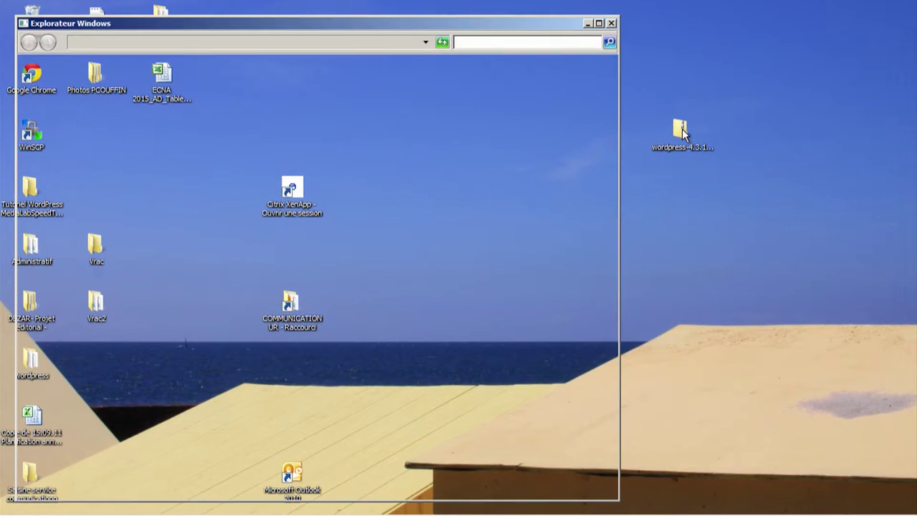
right_click(256, 105)
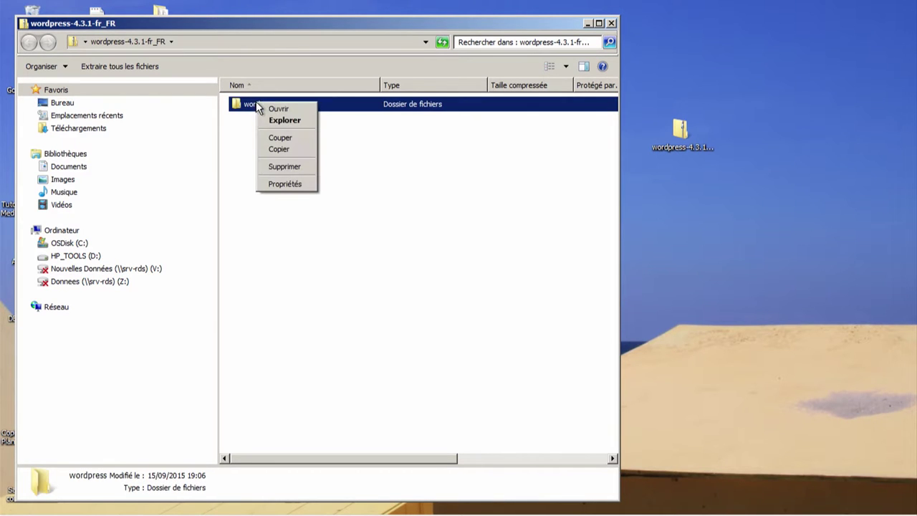
click(625, 29)
click(611, 23)
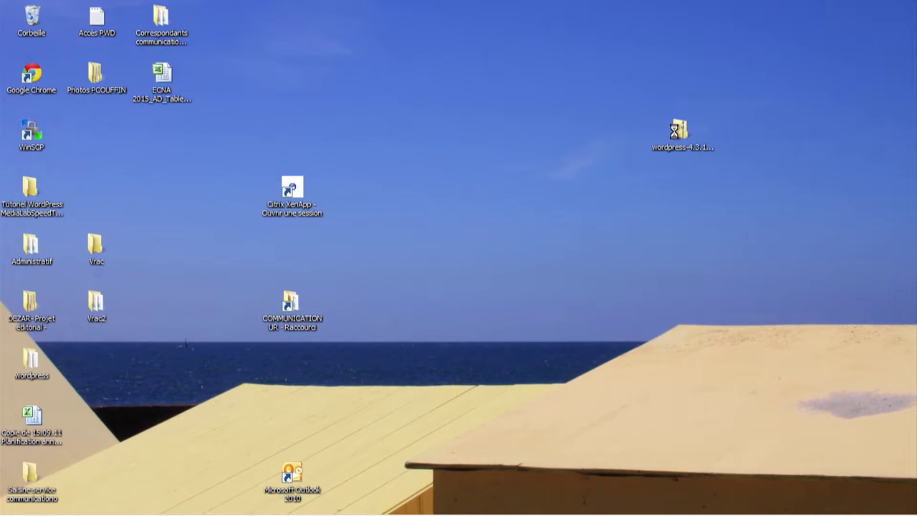
right_click(677, 136)
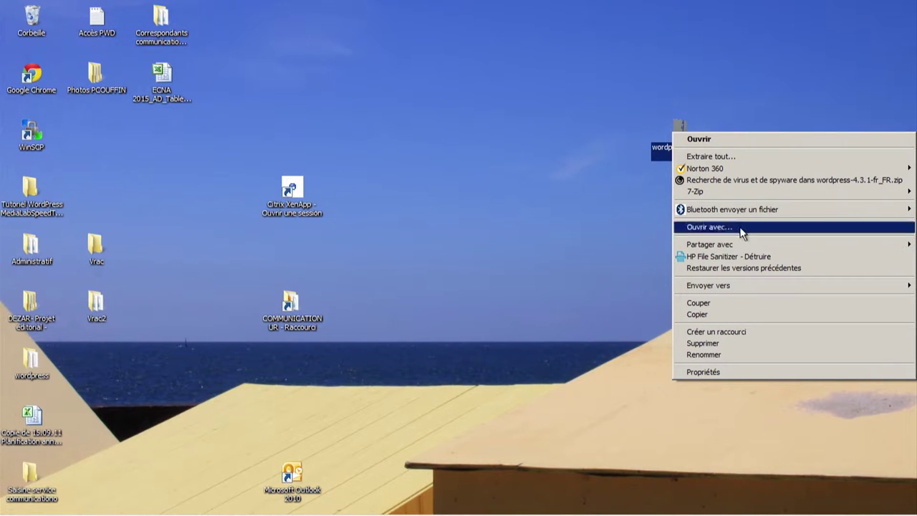
click(716, 157)
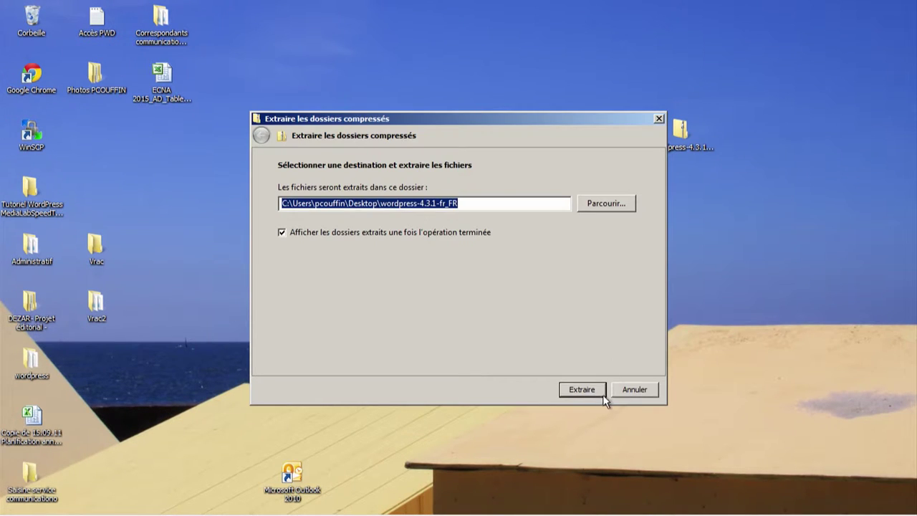
click(586, 390)
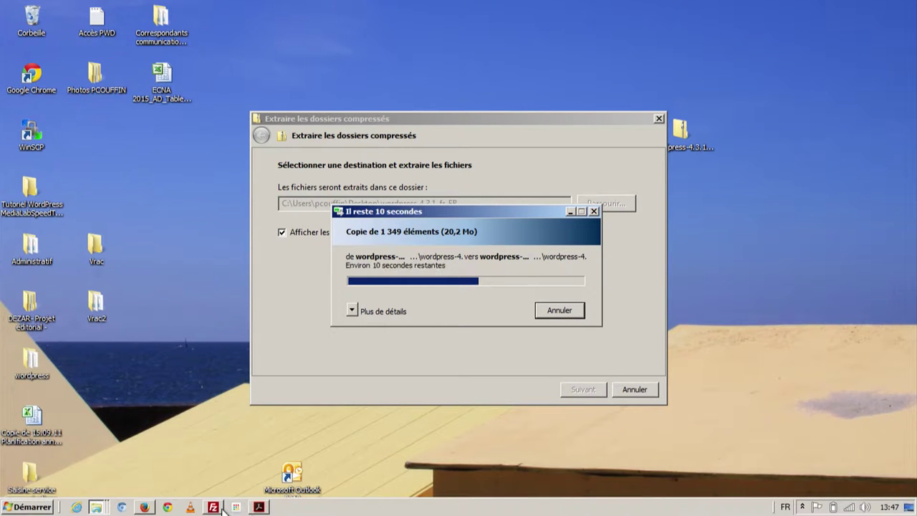
Step: Bring Acrobat Reader back to the tutorial's Step 5 on FTP transfer
click(159, 508)
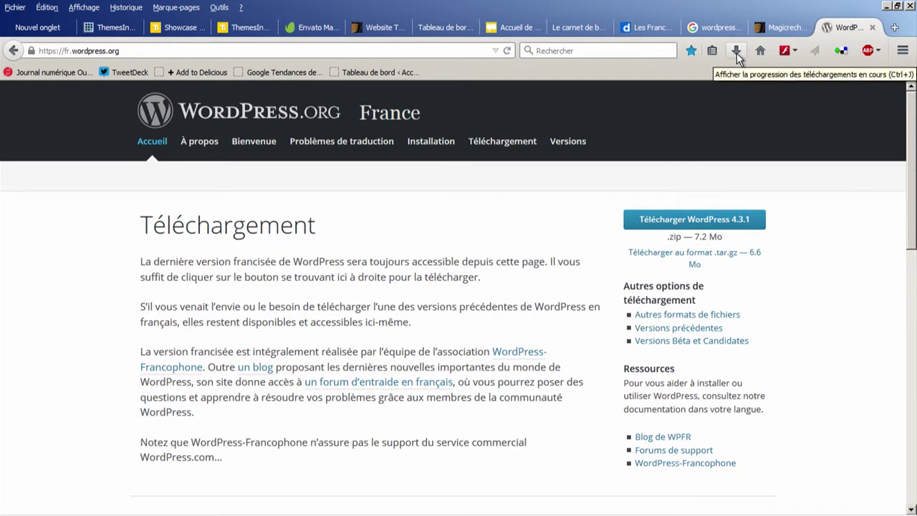
click(886, 6)
mouse_move(324, 513)
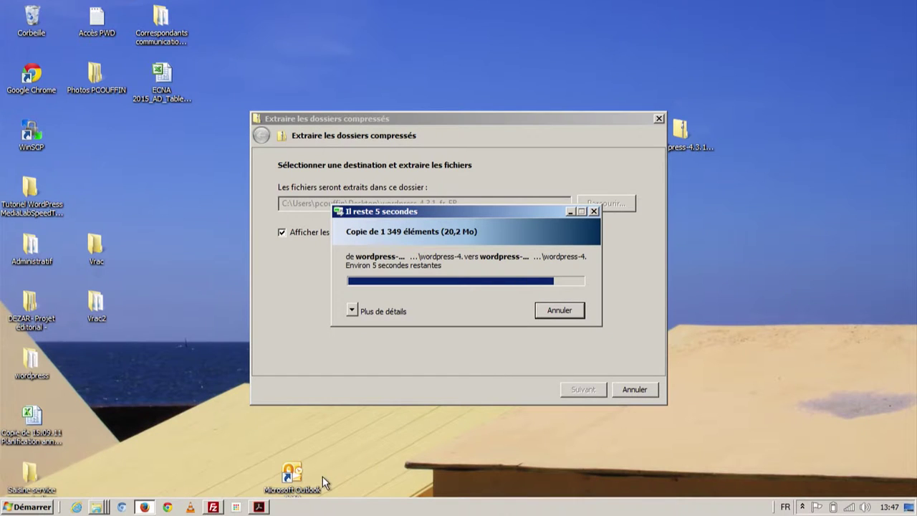
click(260, 508)
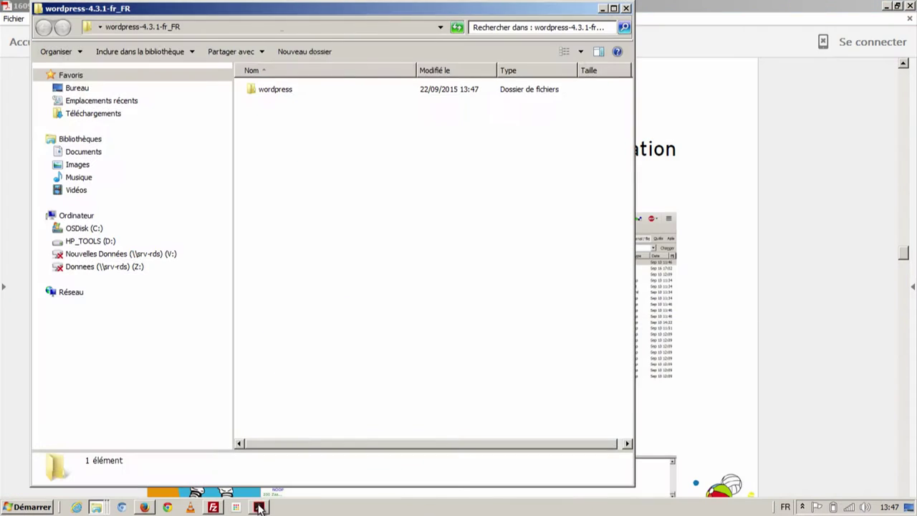
click(749, 14)
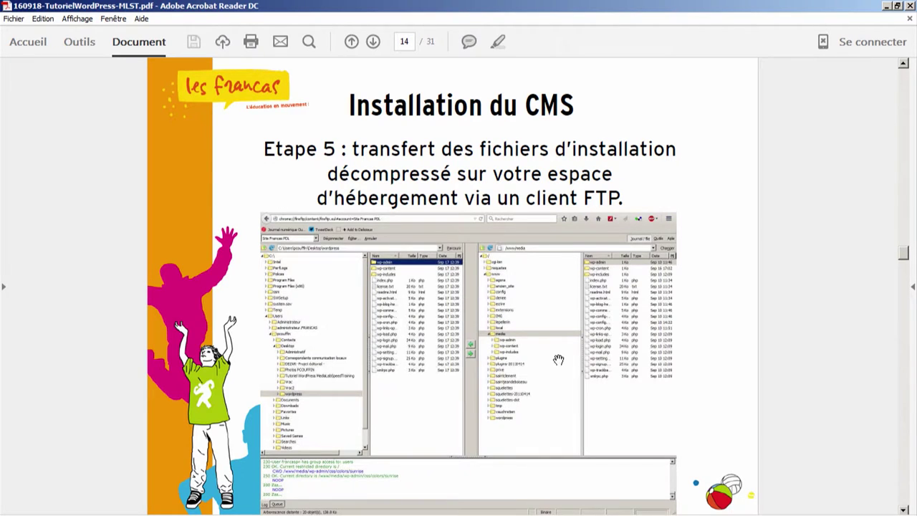
Step: Read PDF pages 14–16 up to 'Configuration du CMS', then switch to Firefox
scroll(558, 359, down, 1)
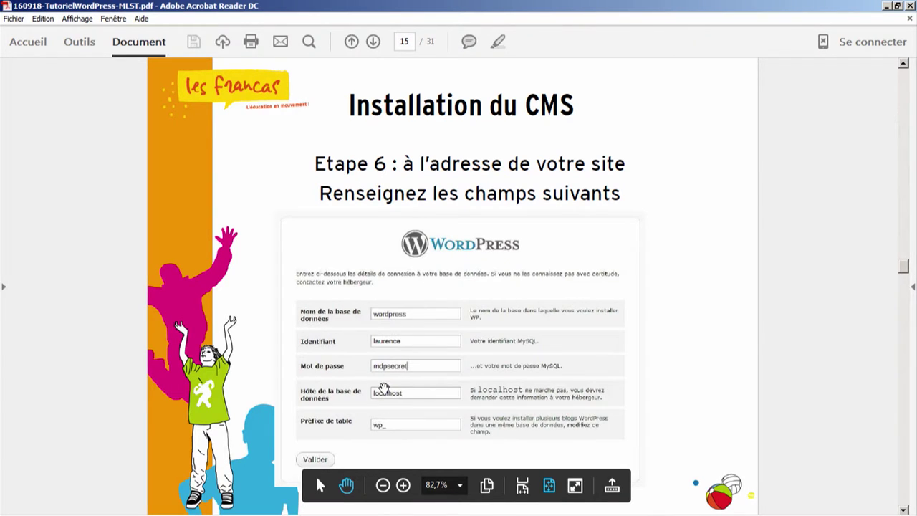
scroll(384, 388, up, 4)
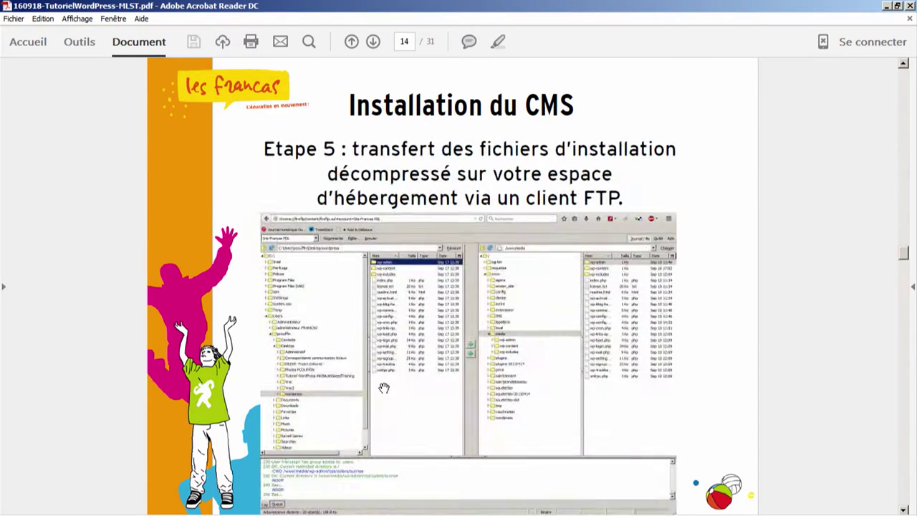
scroll(384, 388, down, 2)
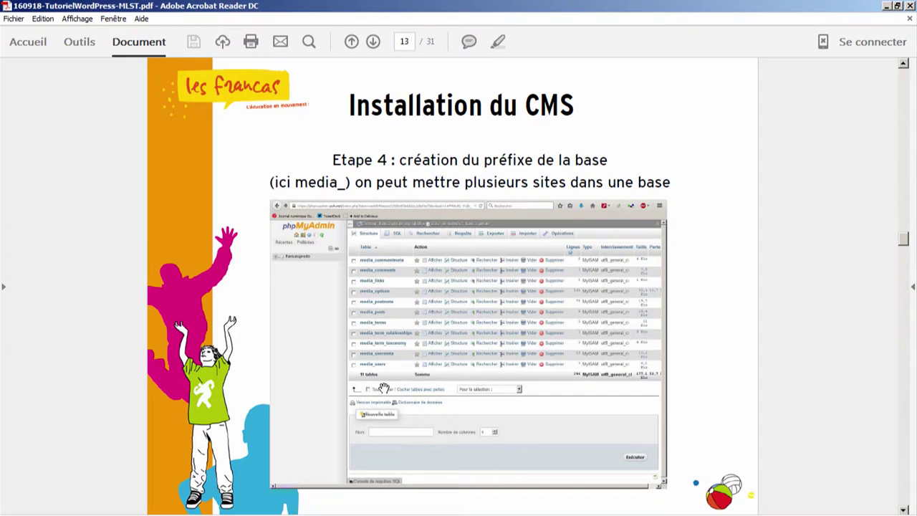
scroll(384, 388, down, 3)
scroll(384, 387, up, 1)
scroll(383, 387, down, 1)
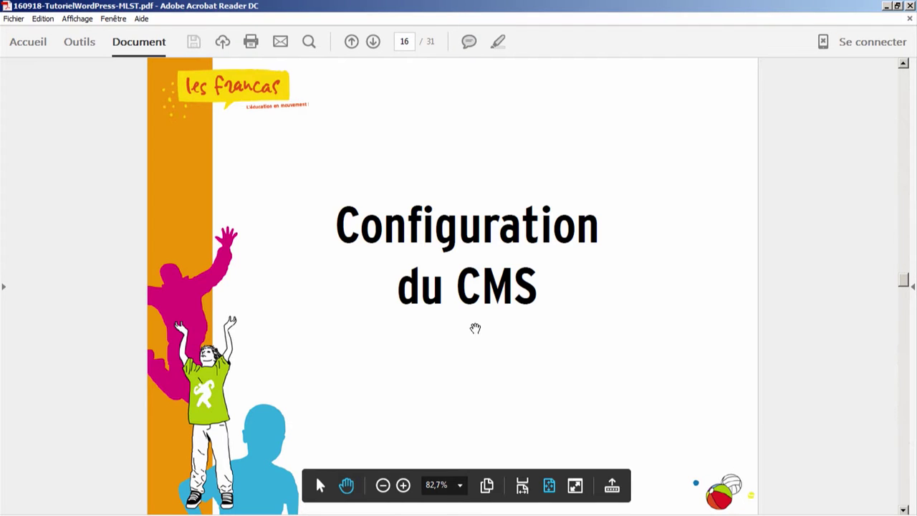
key(alt+Tab)
key(alt+Tab)
key(alt+Tab)
key(alt+Tab)
key(alt+Tab)
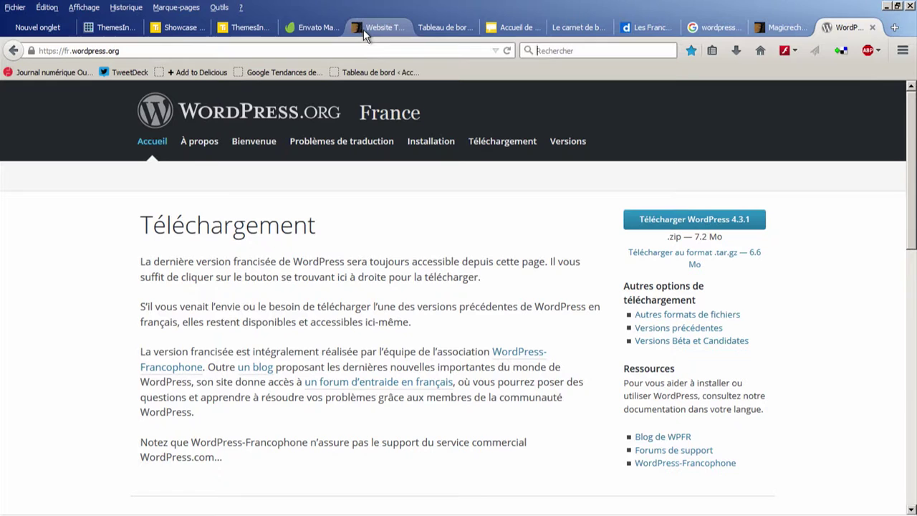
Step: Log out of WordPress and load the acmlepellerin.fr/wp-admin address
click(438, 29)
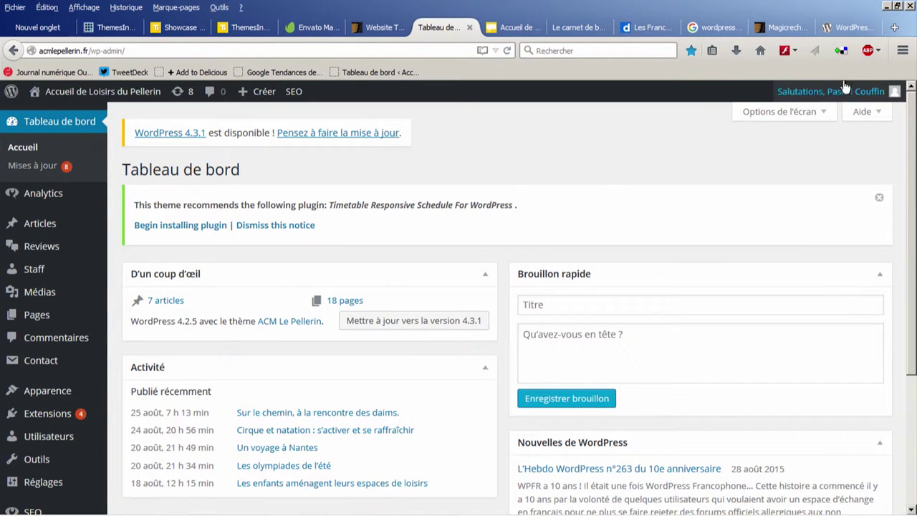
click(894, 93)
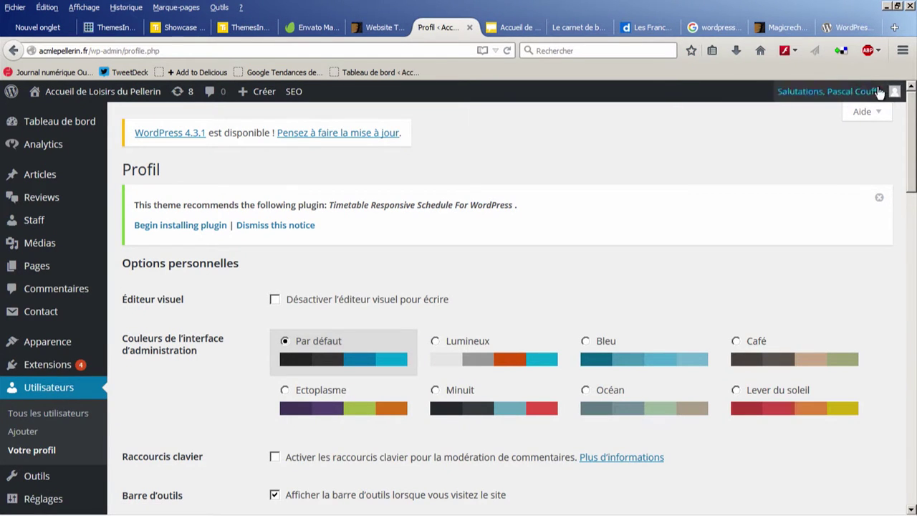
mouse_move(888, 92)
click(845, 171)
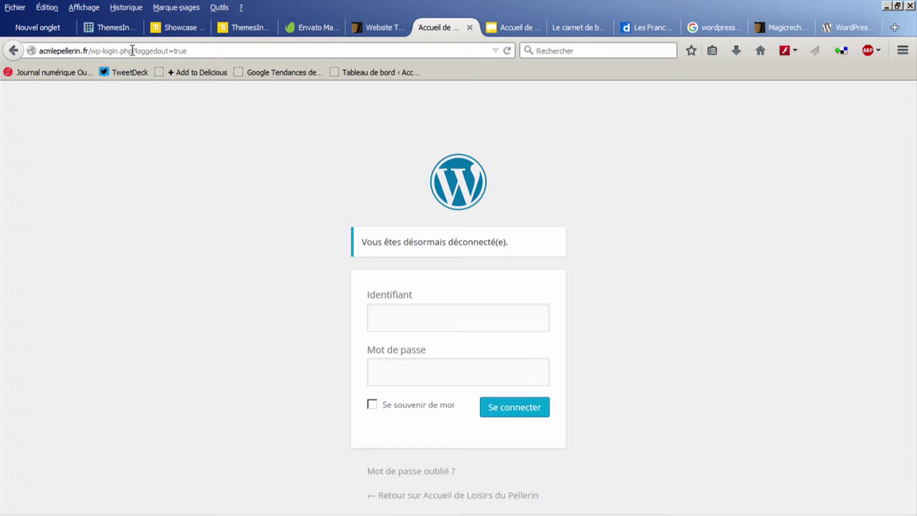
drag(106, 50, 237, 52)
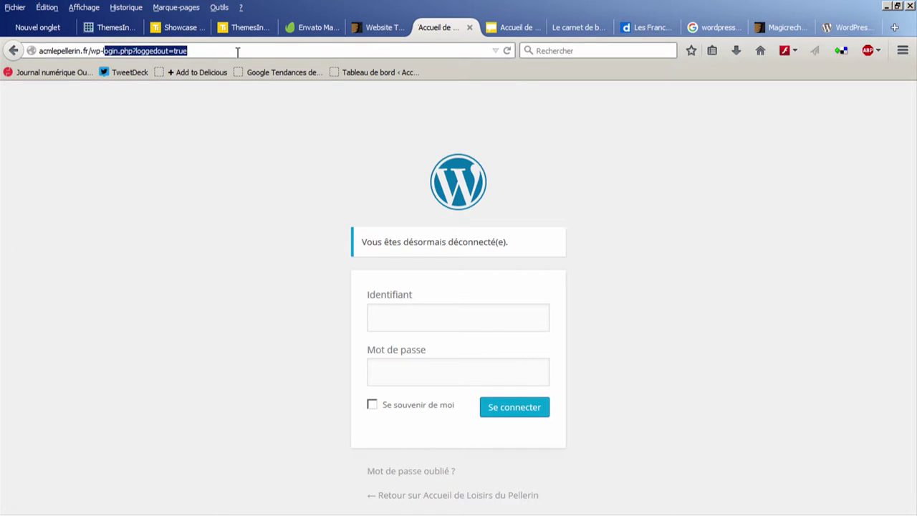
key(BackSpace)
text(admin)
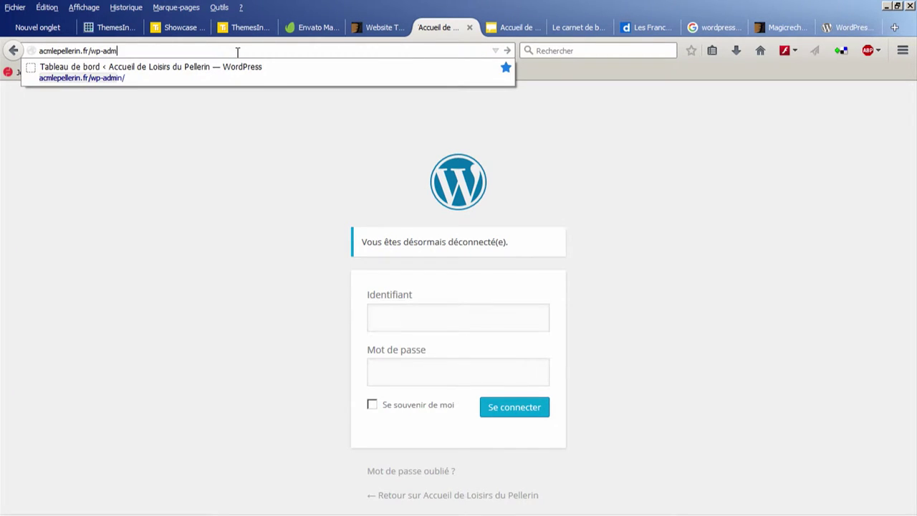
key(Return)
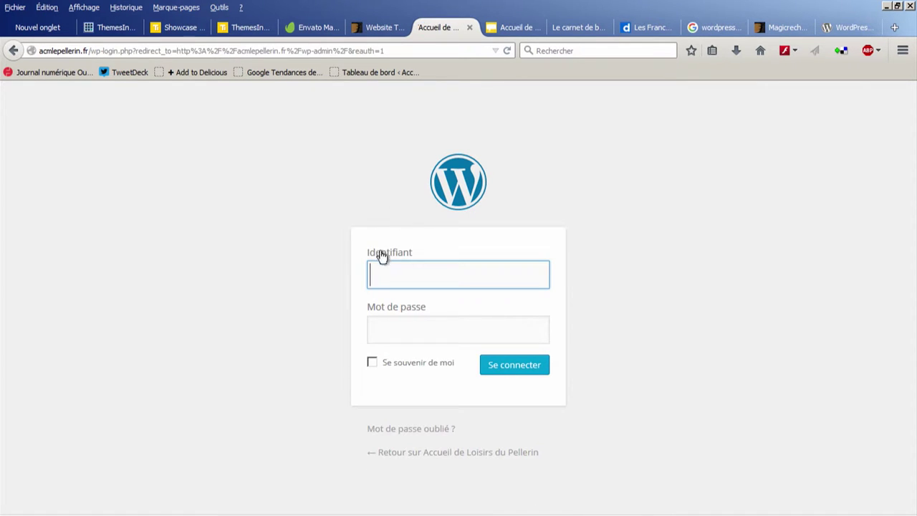
Step: Sign in with the admin username and password to reach the Tableau de bord
text(Pascal)
key(Tab)
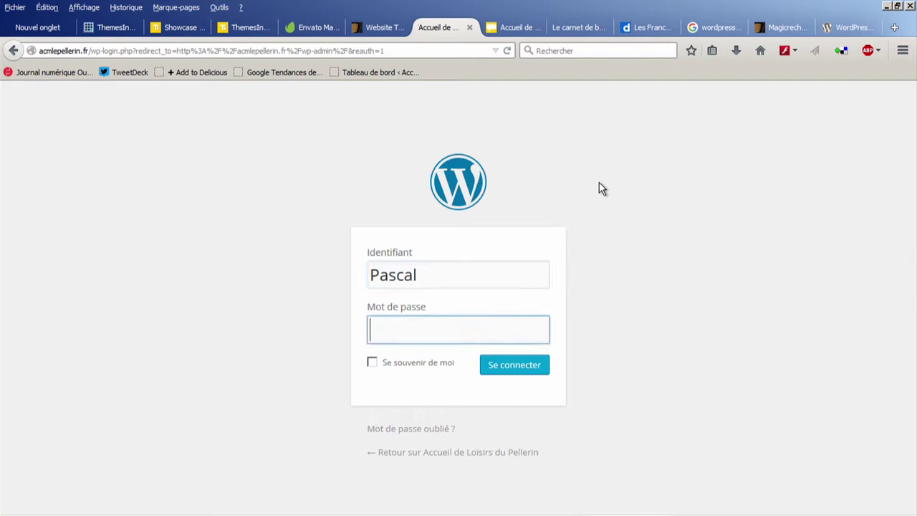
text(••)
key(BackSpace)
key(BackSpace)
text(•••)
key(BackSpace)
key(BackSpace)
key(BackSpace)
text(•••••••••••••••)
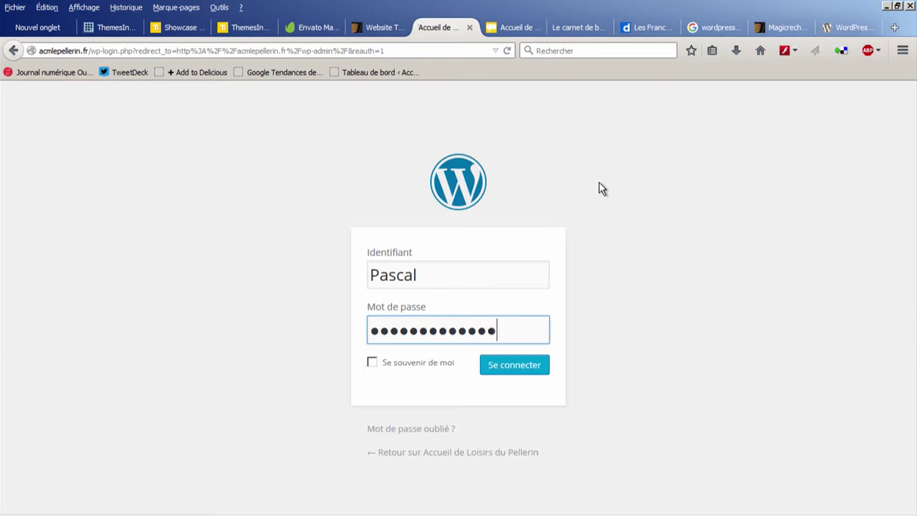
text(•)
key(Return)
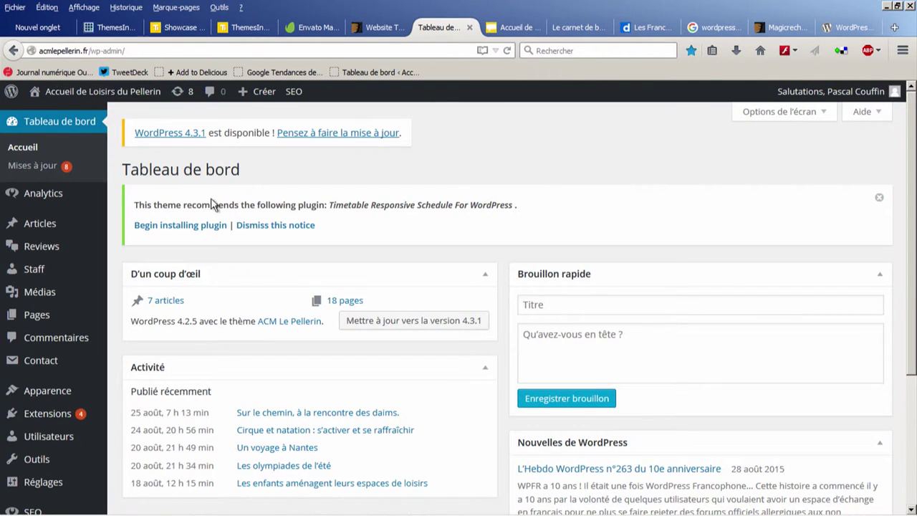
Step: Open the Articles list and scroll through the site's posts
mouse_move(89, 96)
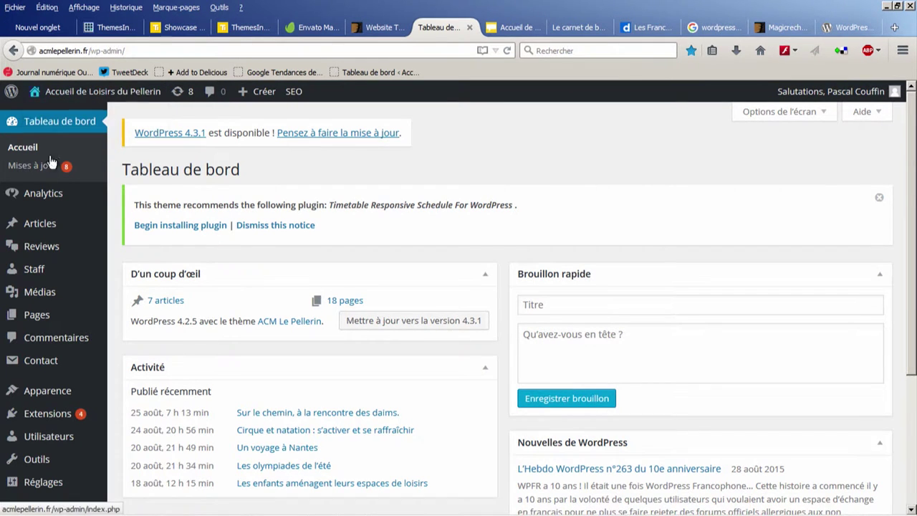
mouse_move(49, 225)
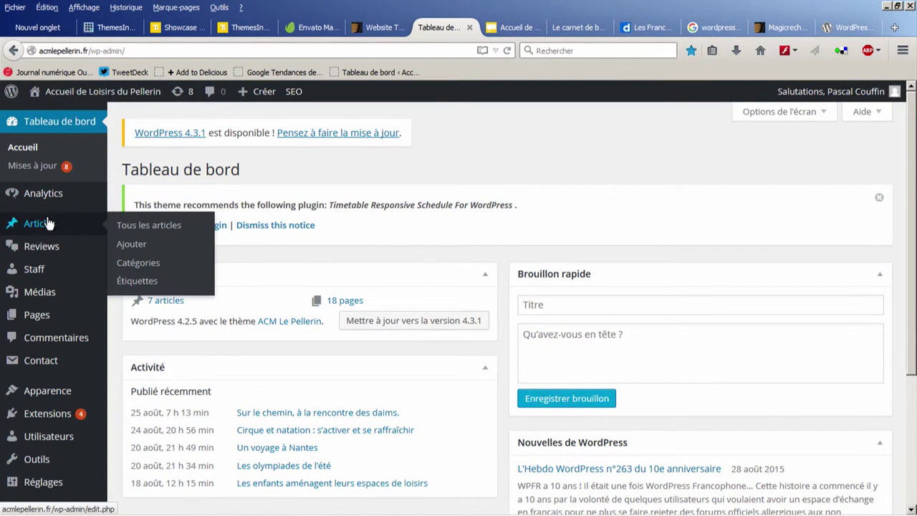
mouse_move(39, 199)
click(40, 224)
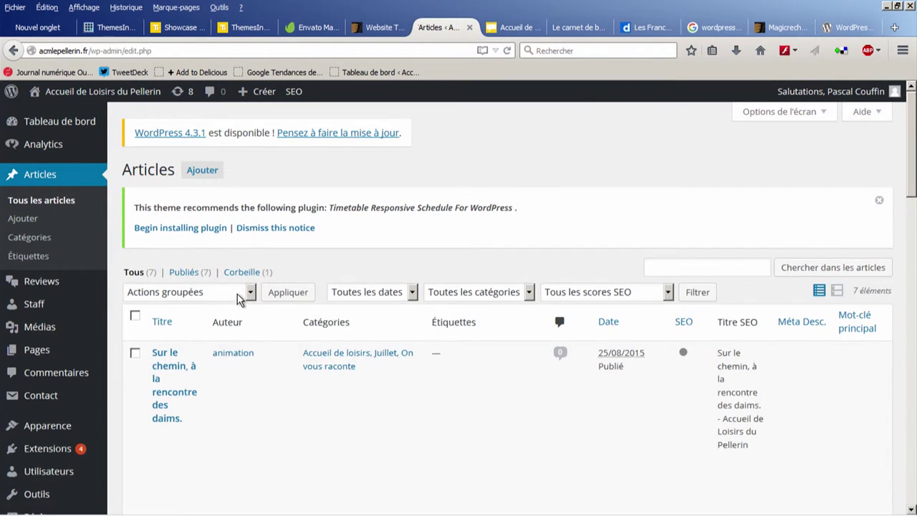
scroll(238, 300, down, 3)
scroll(239, 300, down, 9)
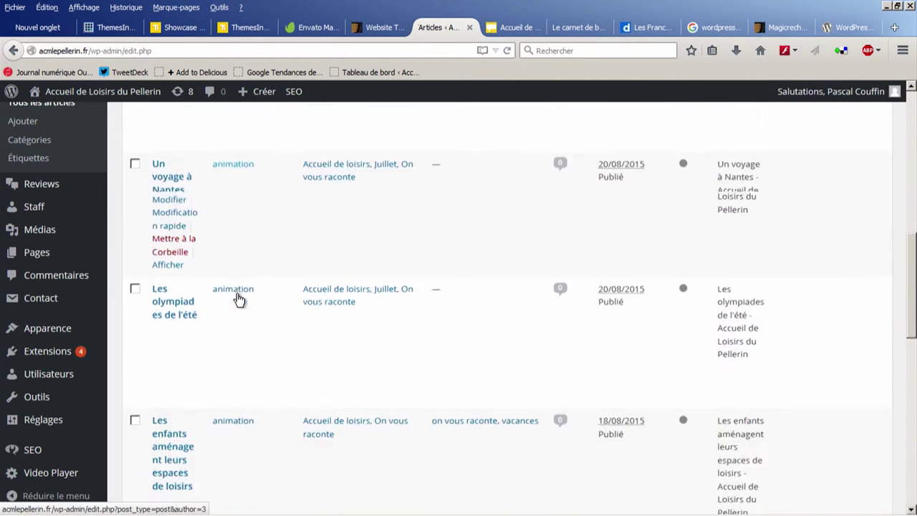
scroll(237, 294, down, 2)
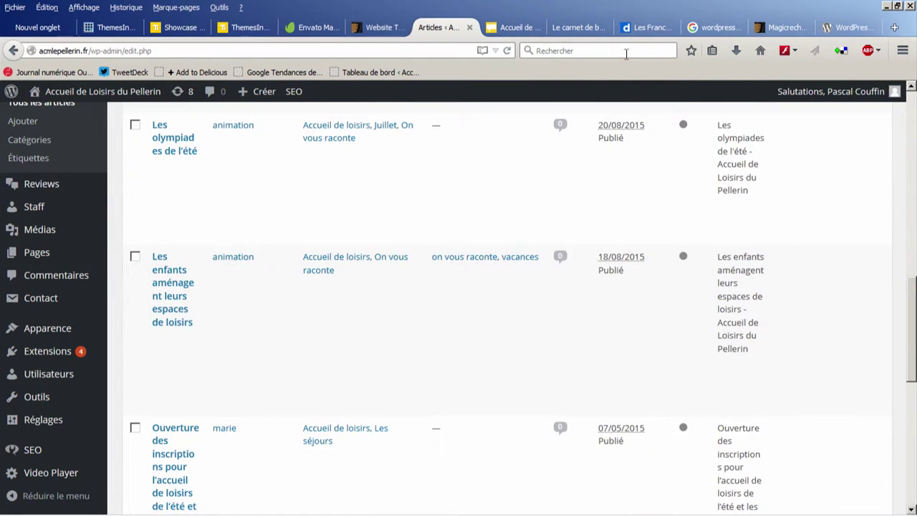
Step: Check the live site, then open « Sur le chemin, à la rencontre des daims. » for editing
click(521, 27)
scroll(451, 245, down, 6)
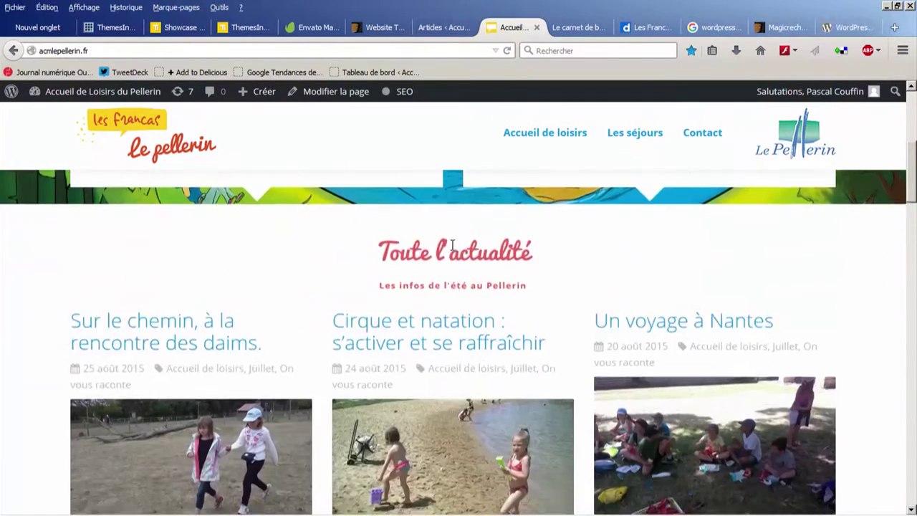
scroll(451, 244, up, 3)
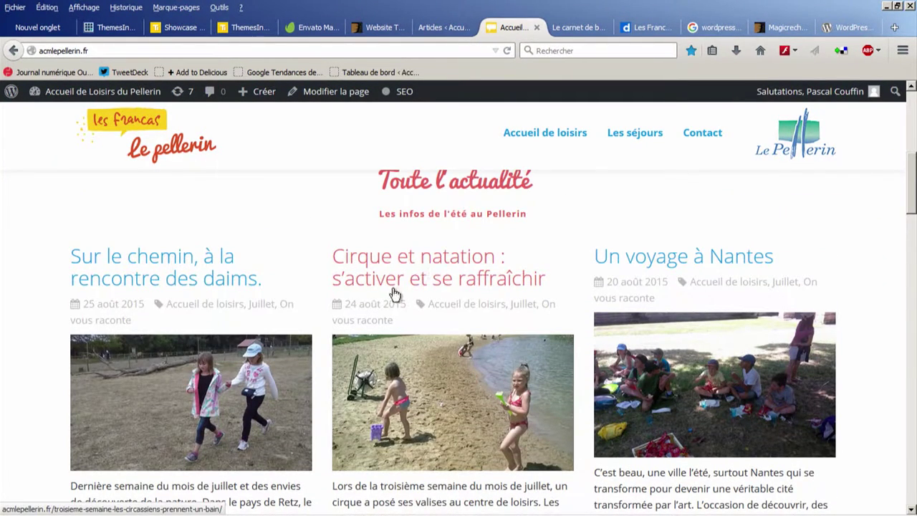
click(444, 27)
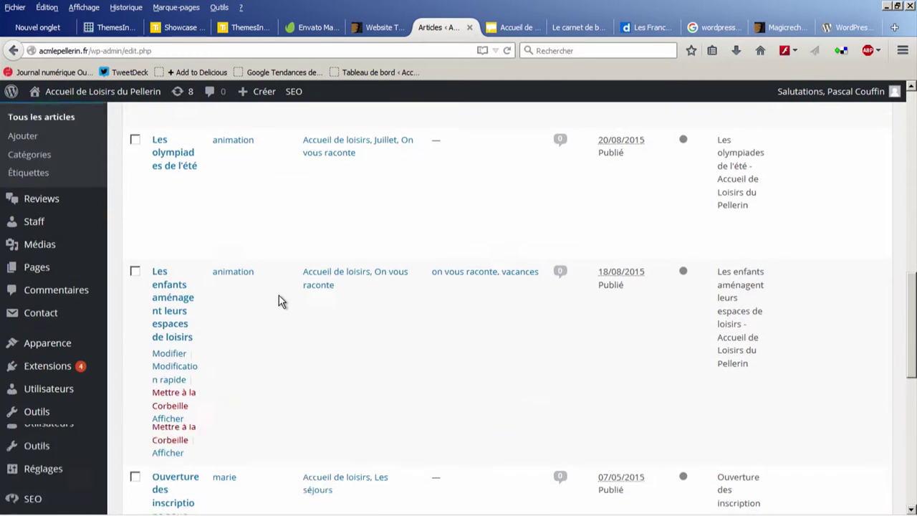
scroll(278, 294, up, 3)
scroll(279, 295, up, 5)
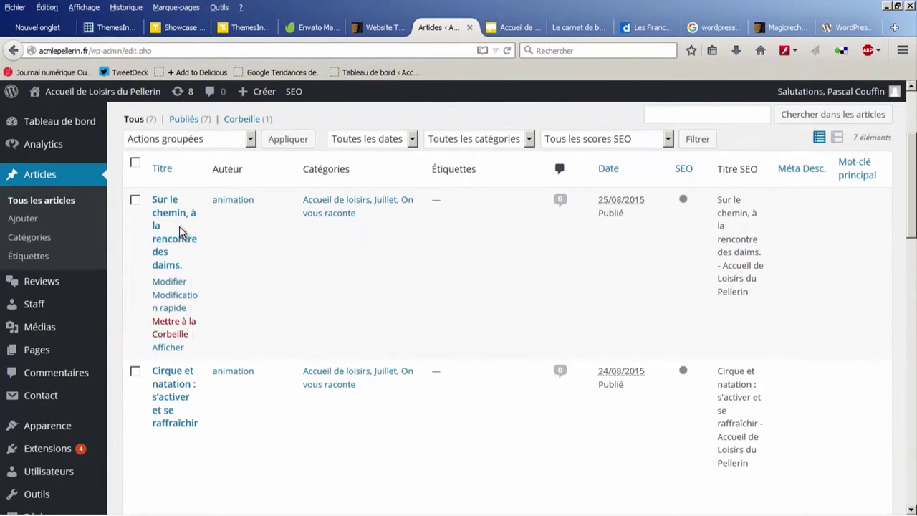
click(168, 219)
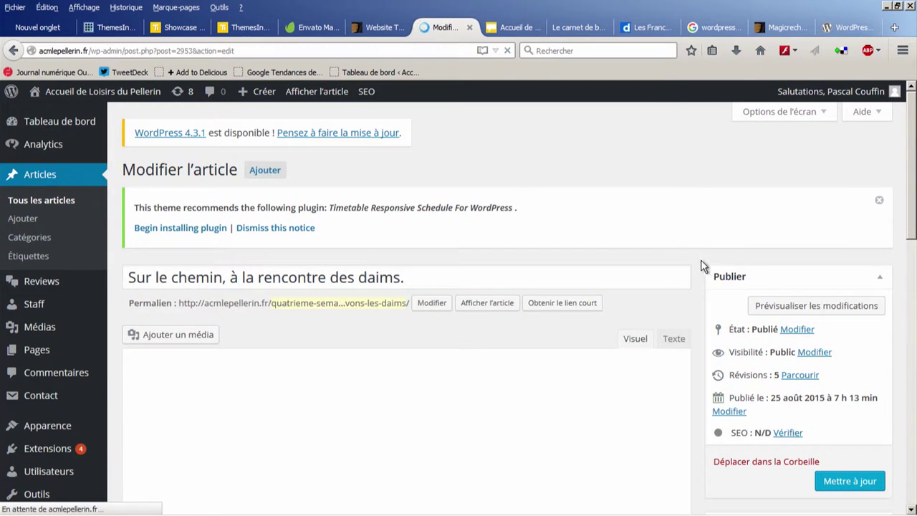
scroll(701, 271, down, 5)
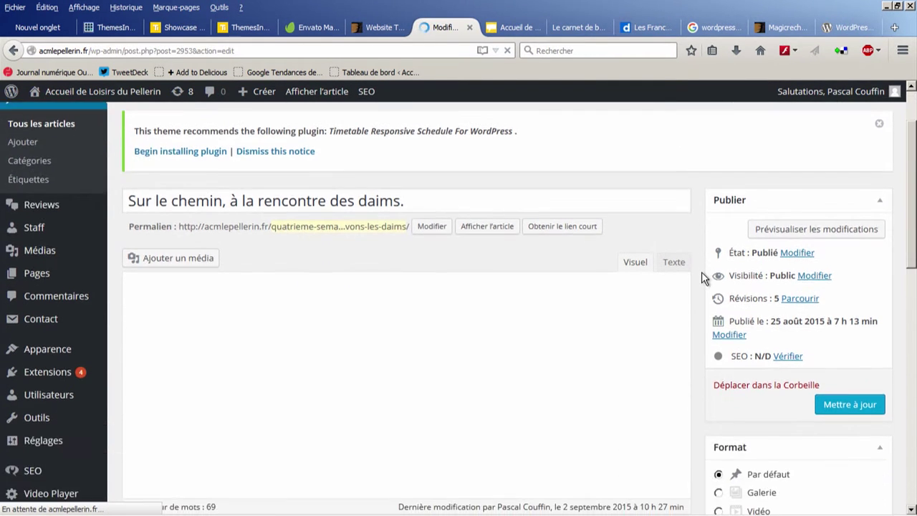
scroll(702, 271, up, 3)
scroll(542, 235, up, 2)
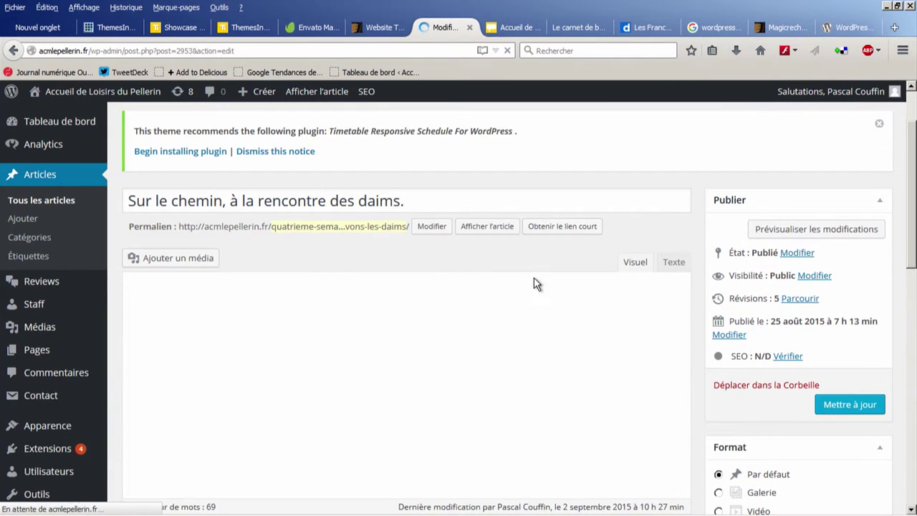
scroll(537, 282, down, 2)
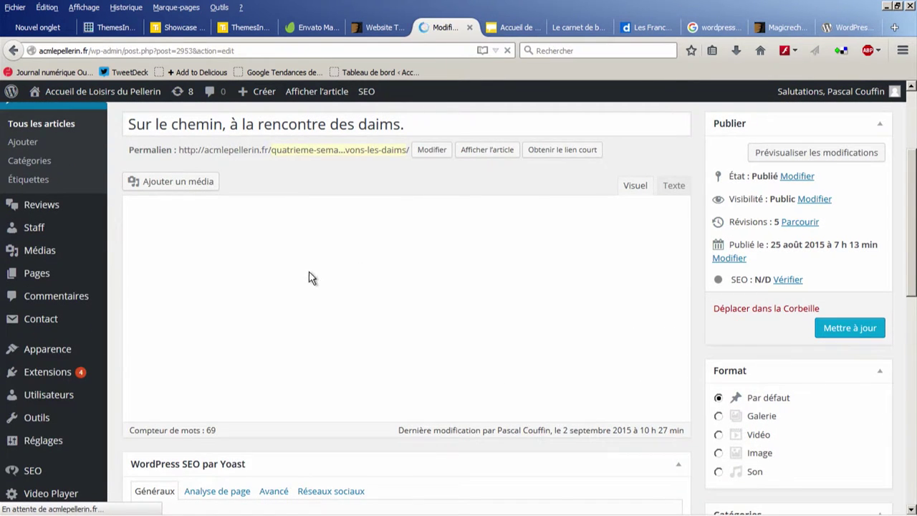
scroll(311, 276, down, 2)
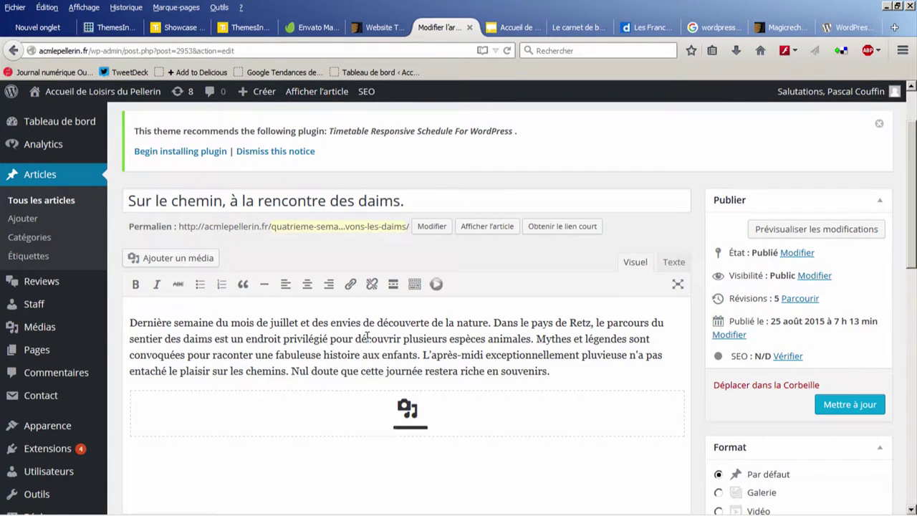
scroll(367, 337, down, 2)
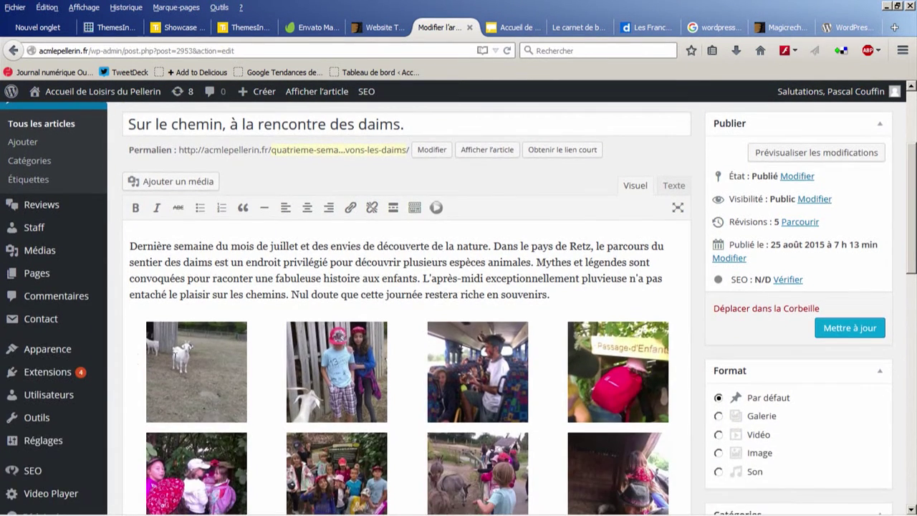
scroll(135, 193, down, 2)
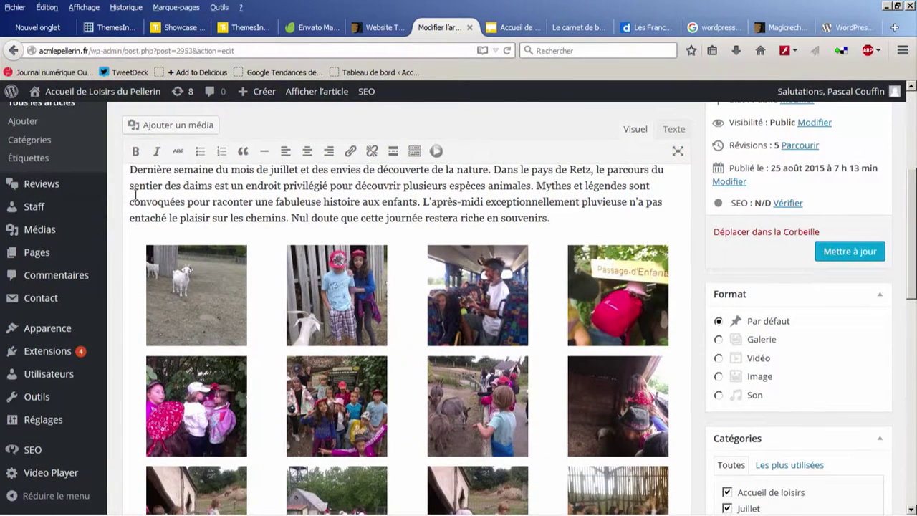
scroll(168, 215, down, 2)
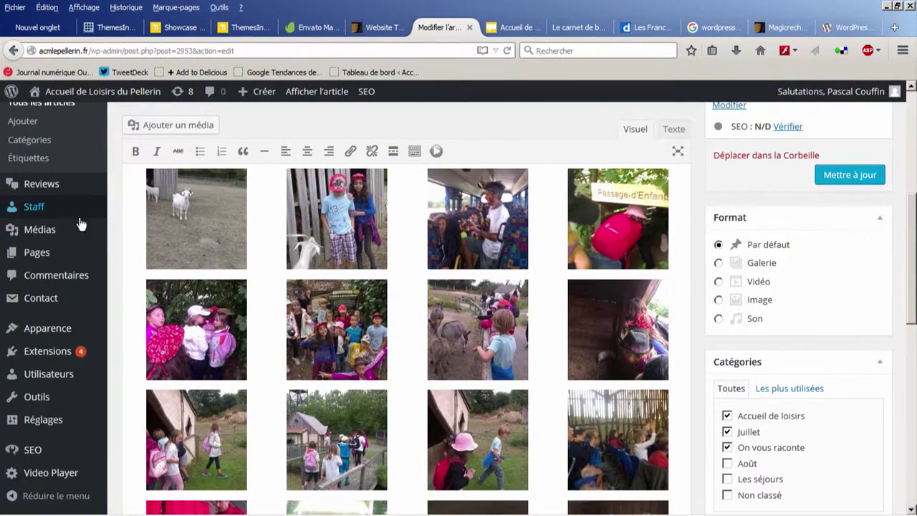
mouse_move(37, 231)
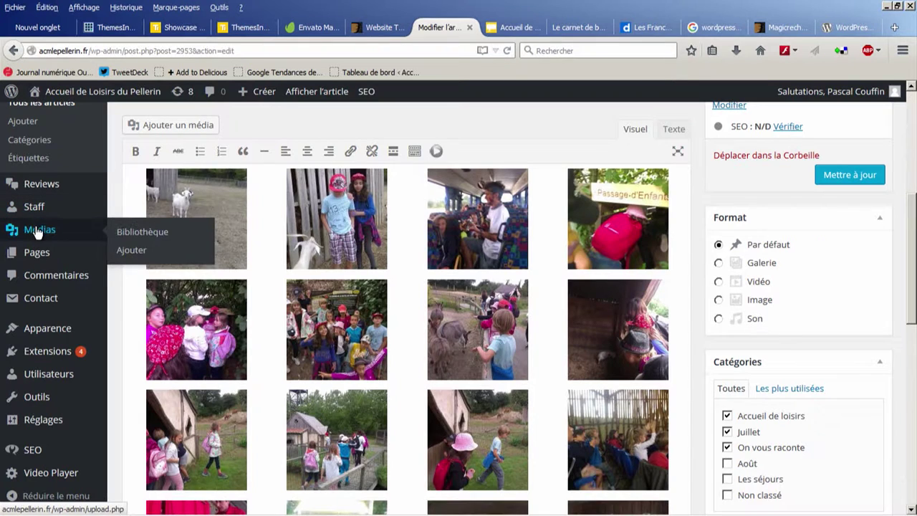
Step: Open the Bibliothèque de médias grid of uploaded outing and beach photos
click(39, 231)
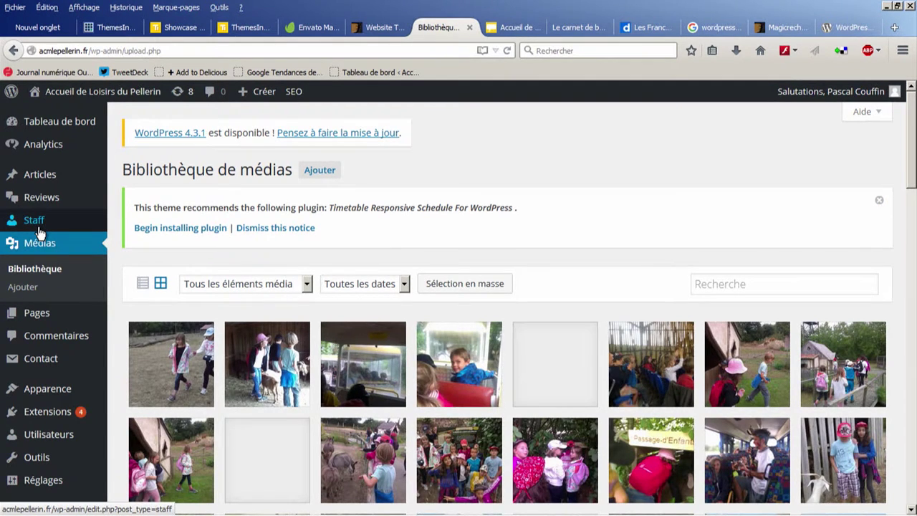
mouse_move(86, 221)
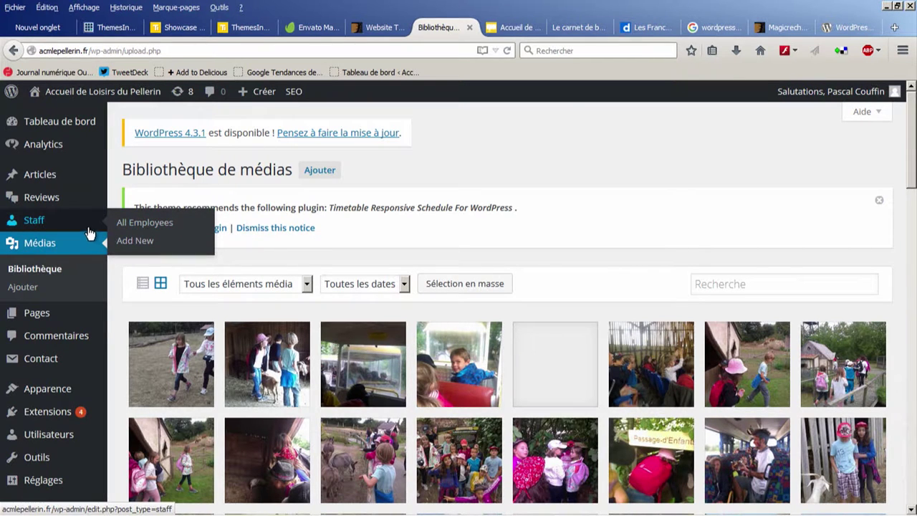
scroll(61, 307, down, 2)
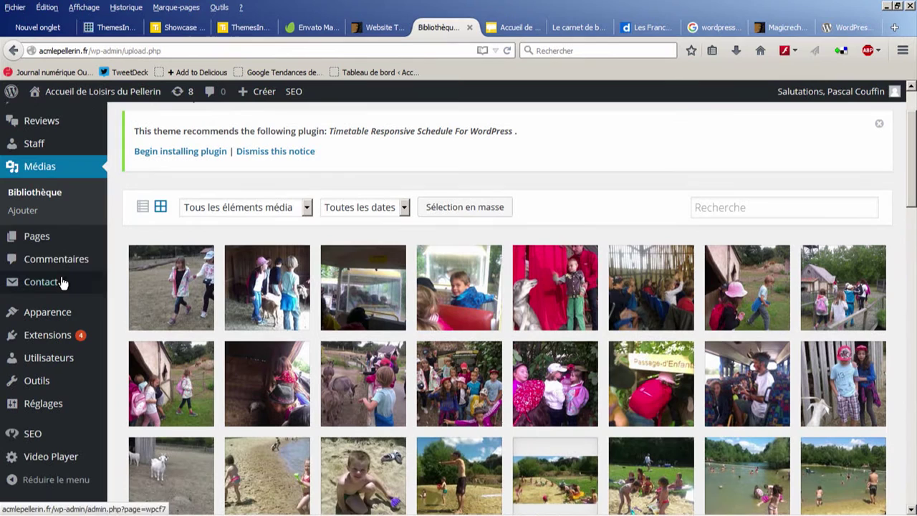
mouse_move(68, 248)
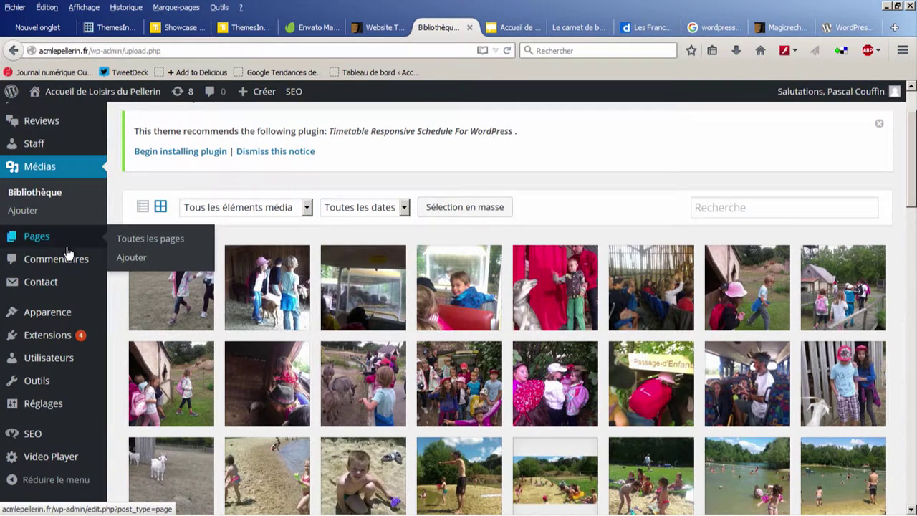
Step: Open Apparence > Thèmes, listing 5 installed themes with ACM Le Pellerin active
click(59, 246)
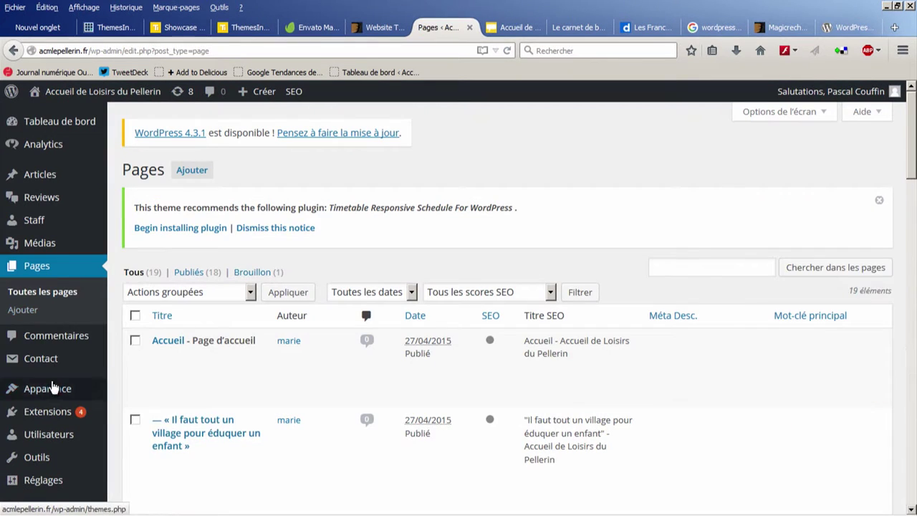
mouse_move(46, 389)
mouse_move(22, 371)
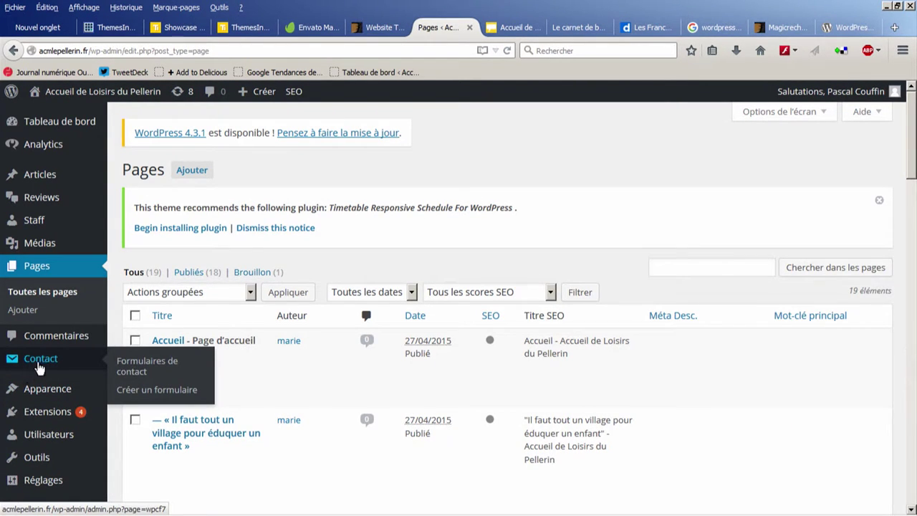
click(50, 395)
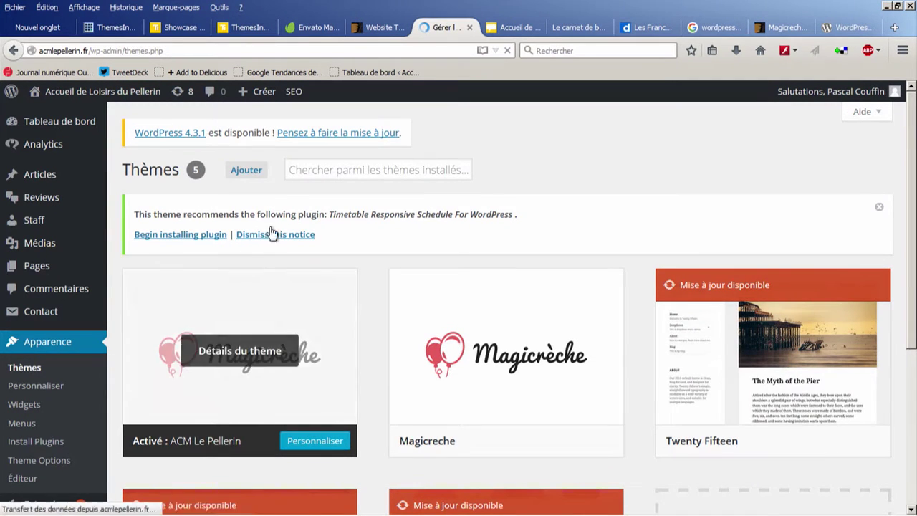
Step: Choose Ajouter next to Thèmes, then 'Mettre un thème en ligne' for the .zip upload form
click(249, 174)
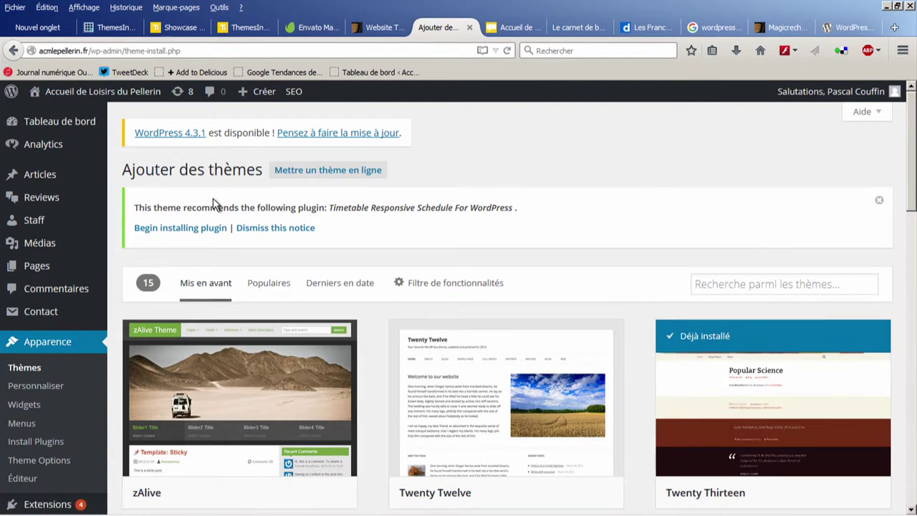
scroll(432, 264, down, 4)
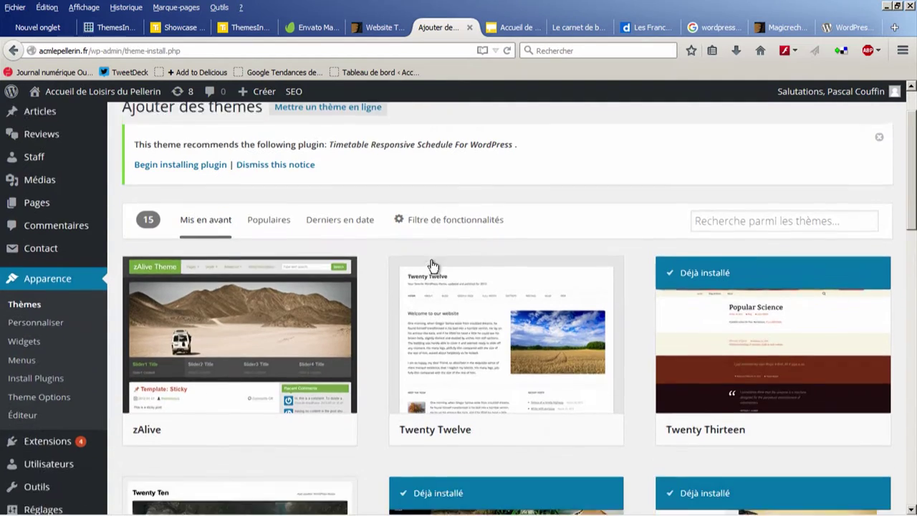
scroll(425, 267, down, 4)
scroll(387, 294, up, 6)
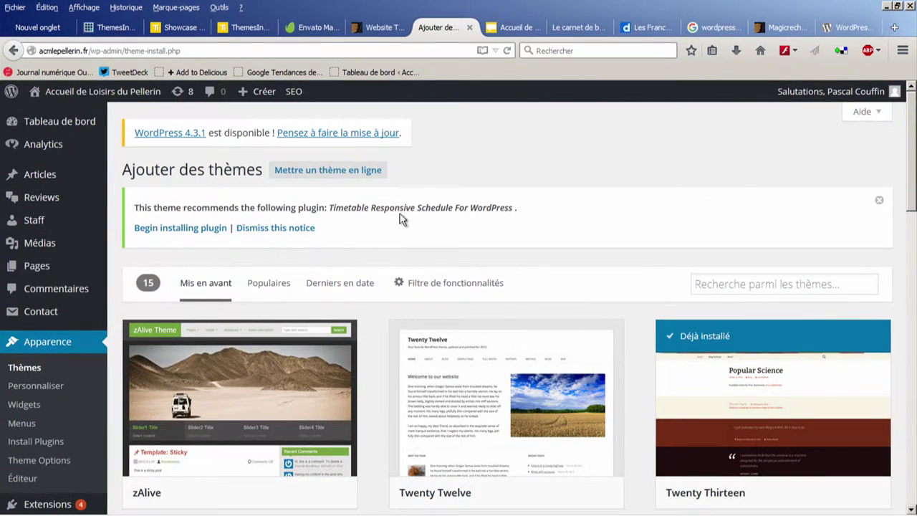
click(368, 169)
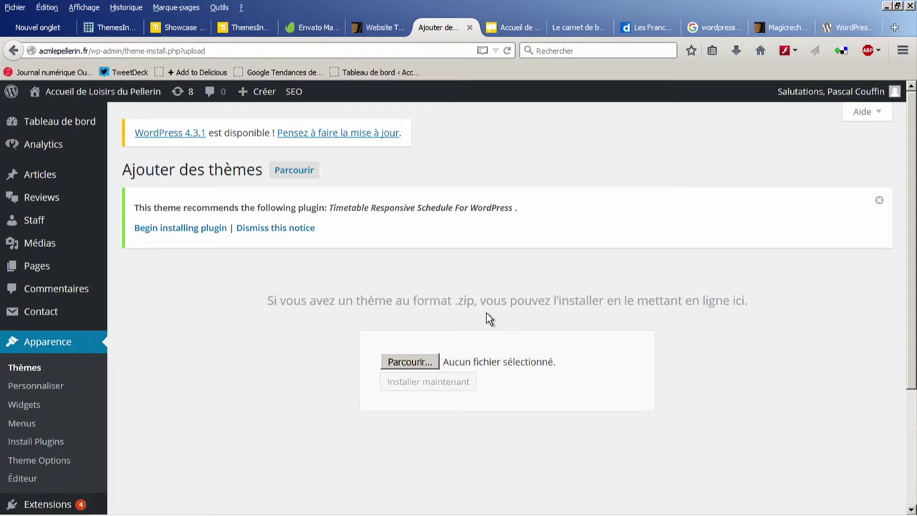
click(410, 361)
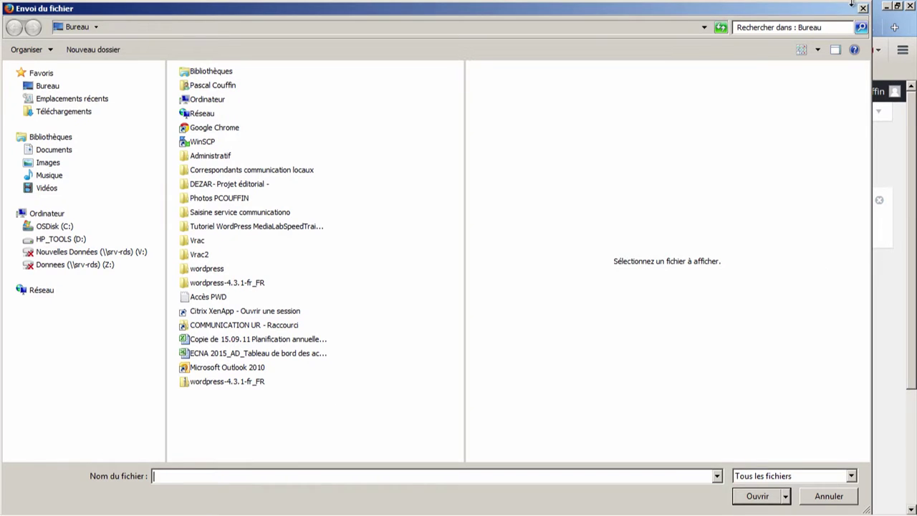
click(829, 496)
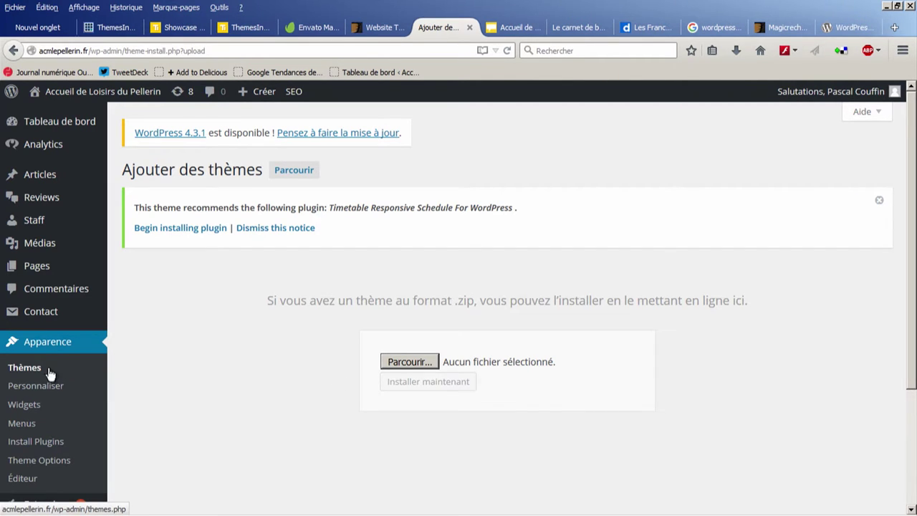
click(44, 393)
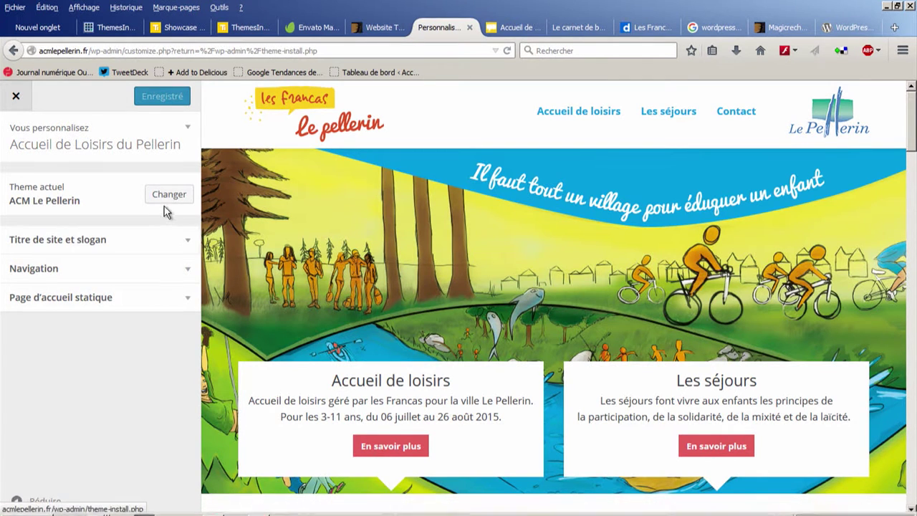
Step: Check 'Titre de site et slogan' and Navigation in the Customizer, keeping Main Navigation on Menu 1
click(177, 243)
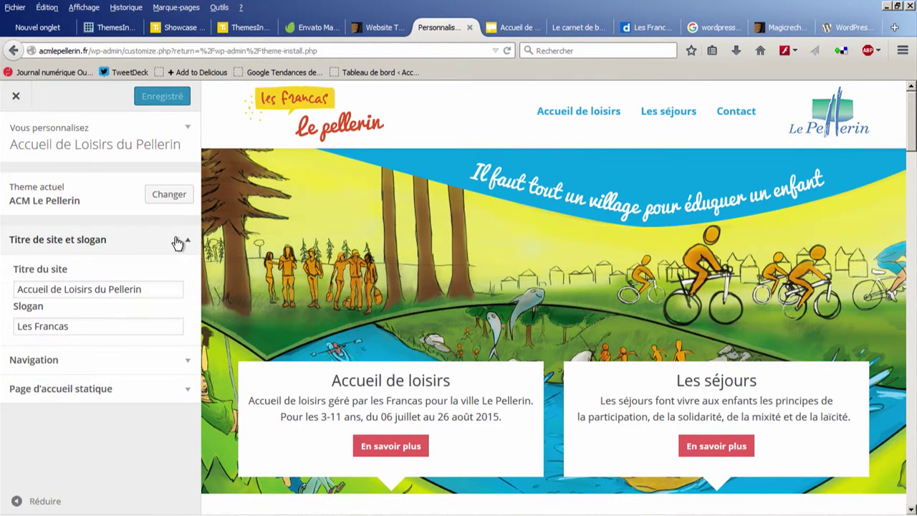
click(169, 368)
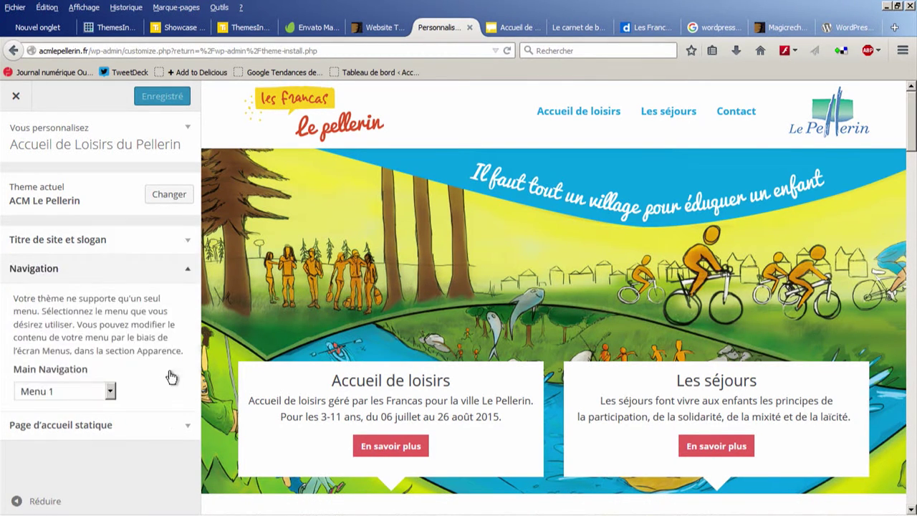
click(112, 393)
click(146, 390)
click(110, 392)
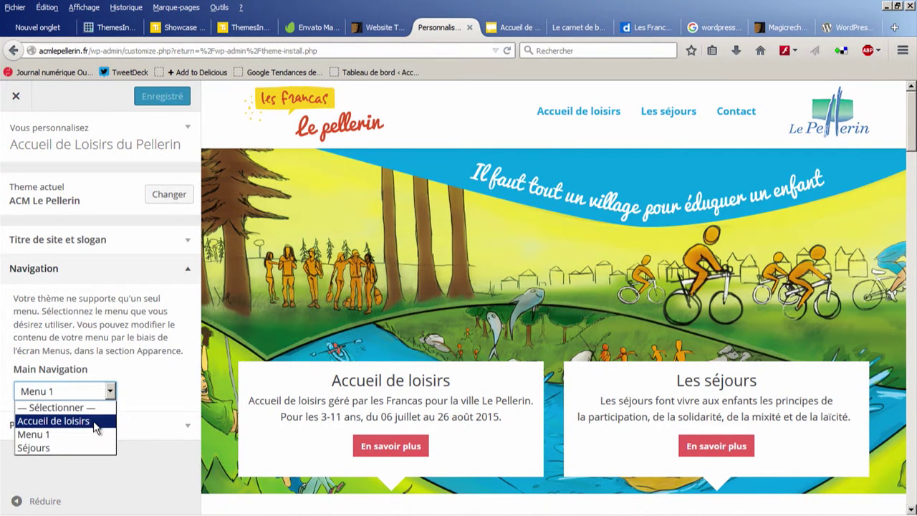
click(135, 378)
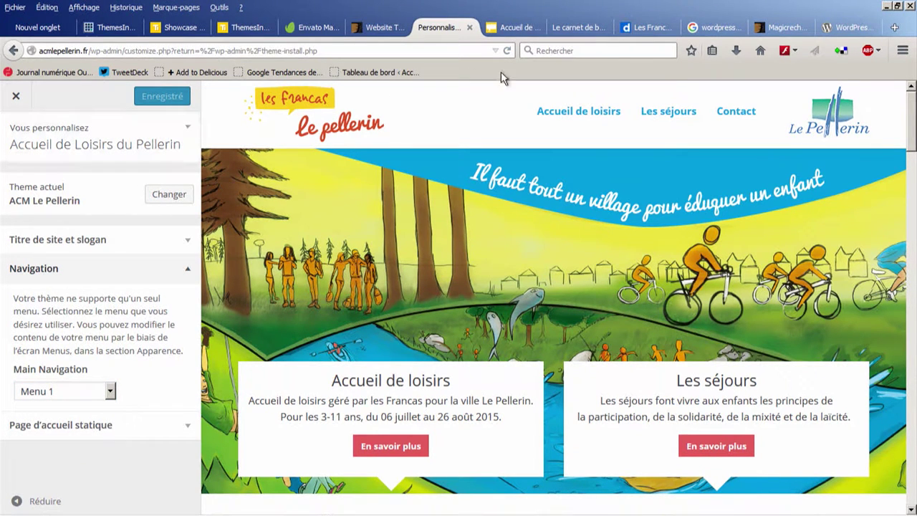
click(18, 96)
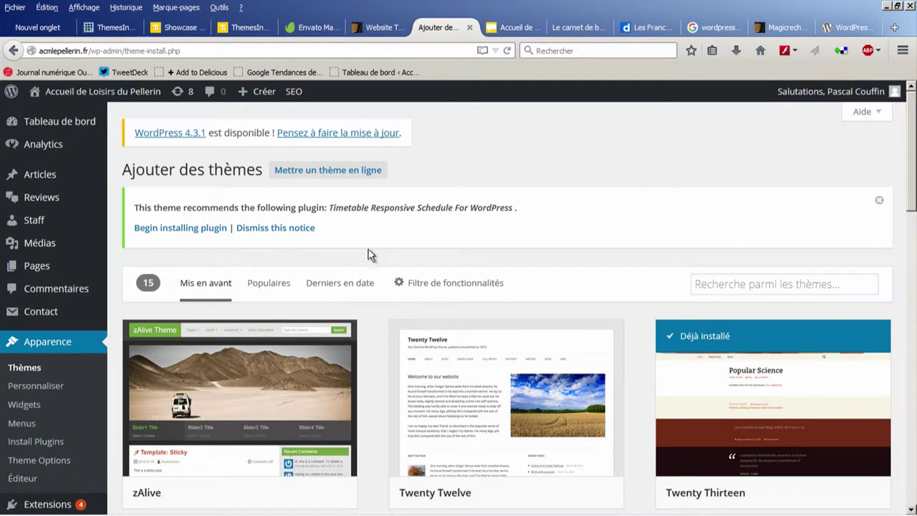
click(41, 388)
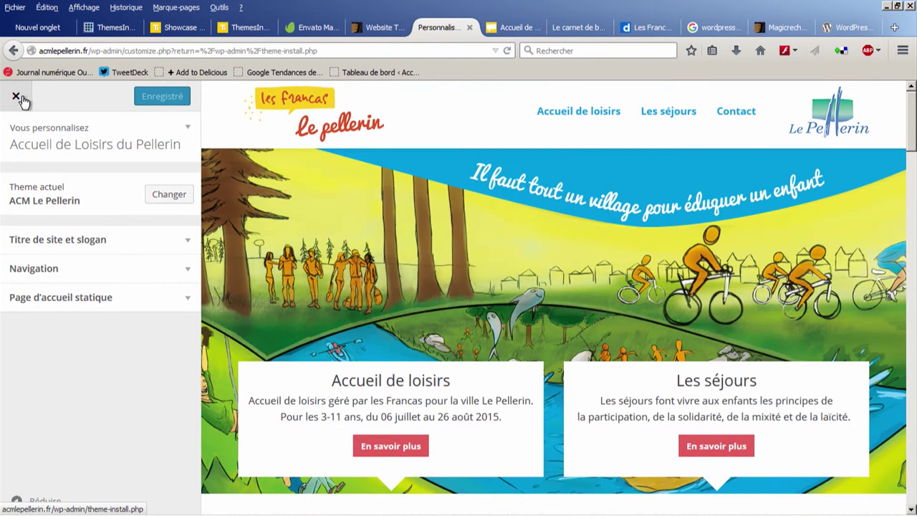
click(17, 96)
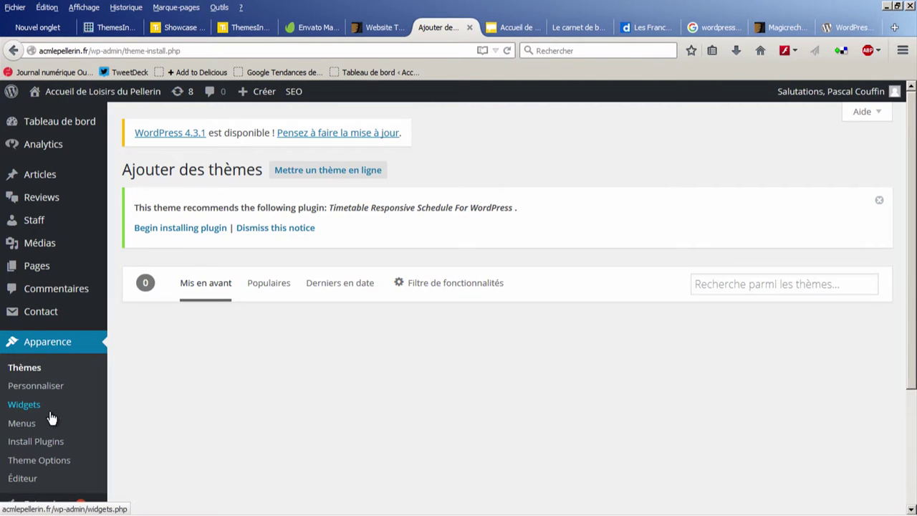
Step: Open Apparence > Widgets and briefly expand the Texte widget and the sejours sidebar
click(41, 413)
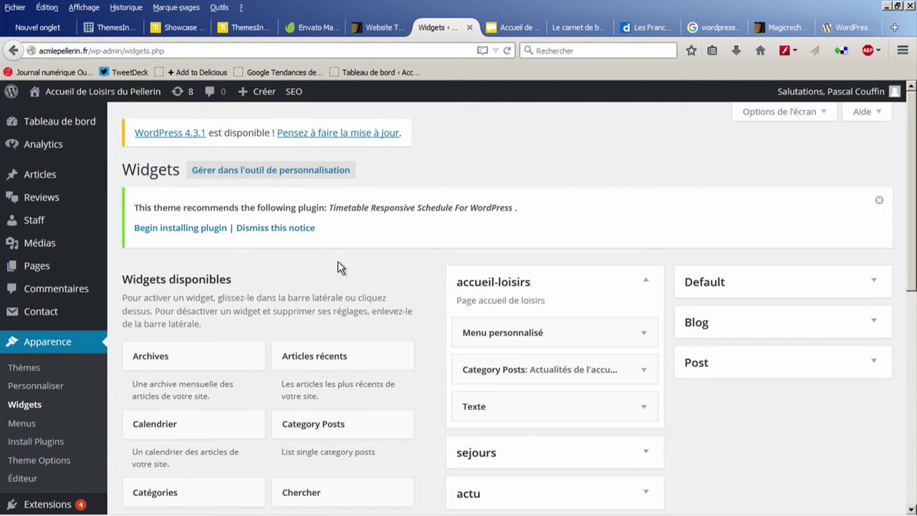
scroll(337, 261, down, 3)
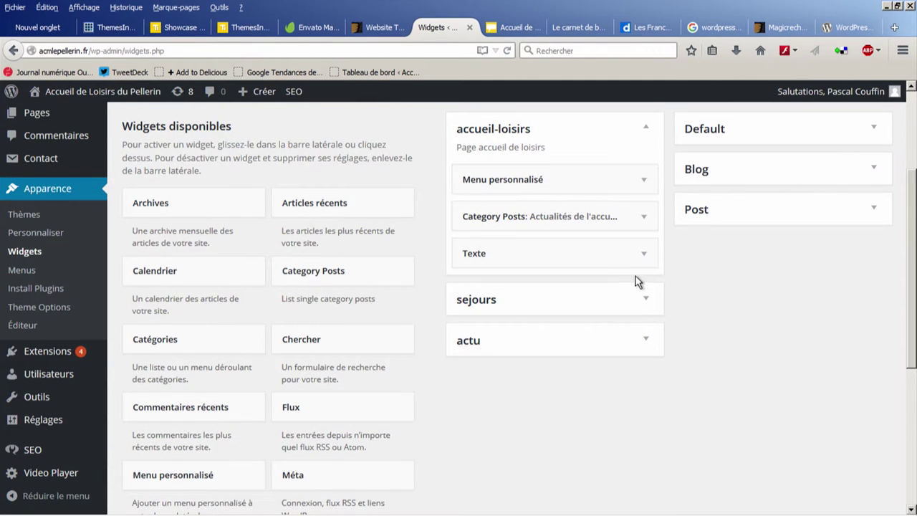
click(646, 253)
click(646, 258)
click(643, 302)
click(645, 302)
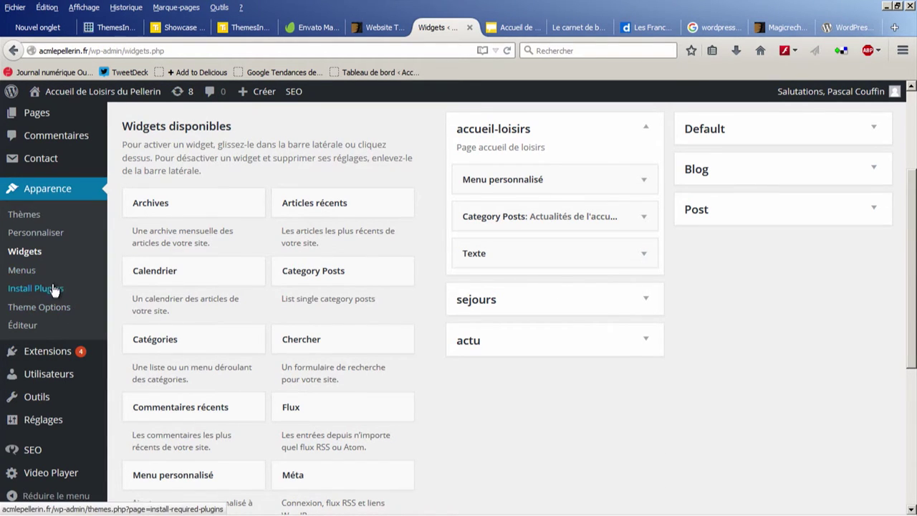
mouse_move(50, 356)
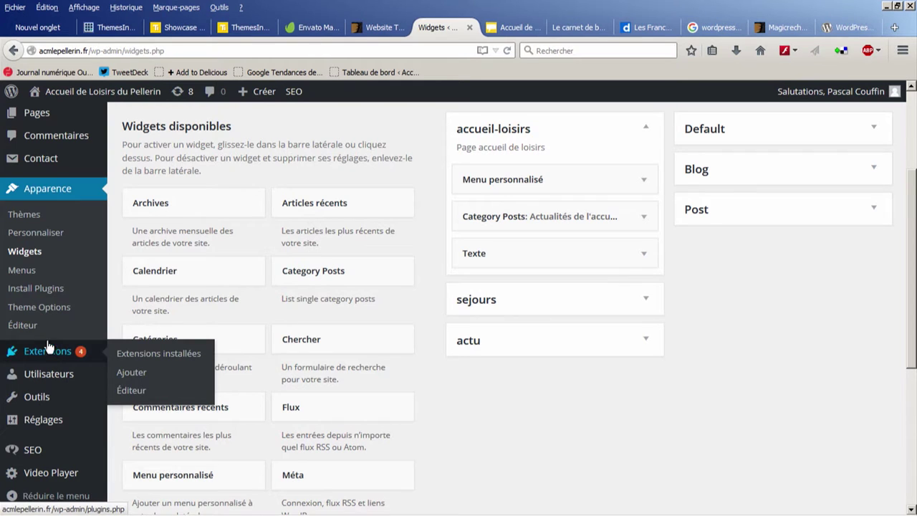
Step: Open the installed Extensions list and glance over the live site's home page
click(32, 354)
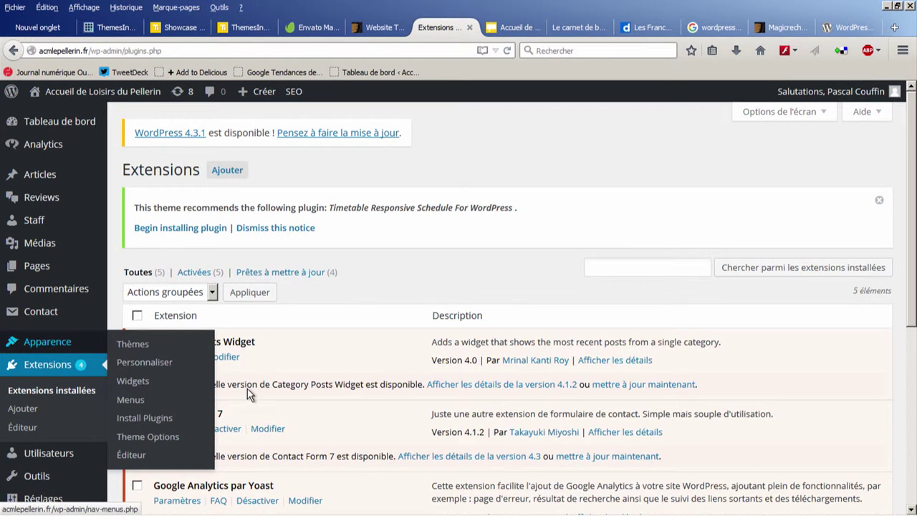
scroll(32, 354, down, 2)
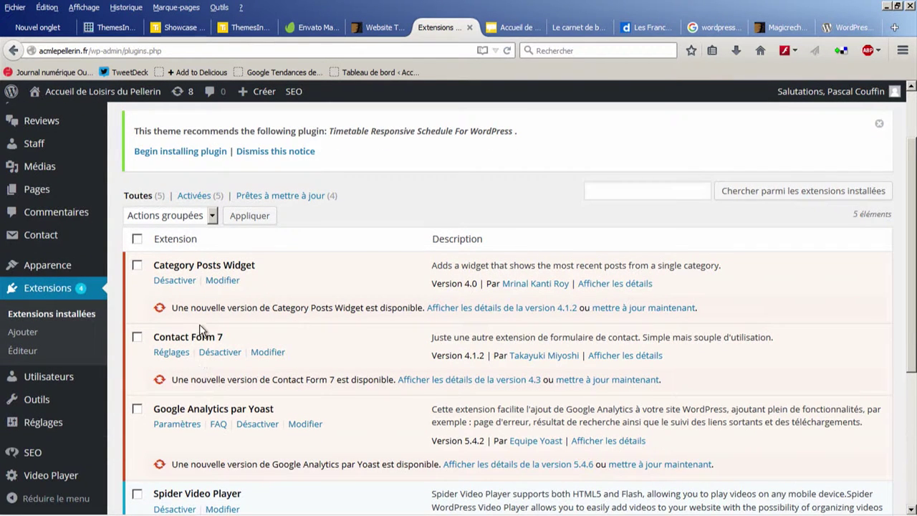
click(517, 29)
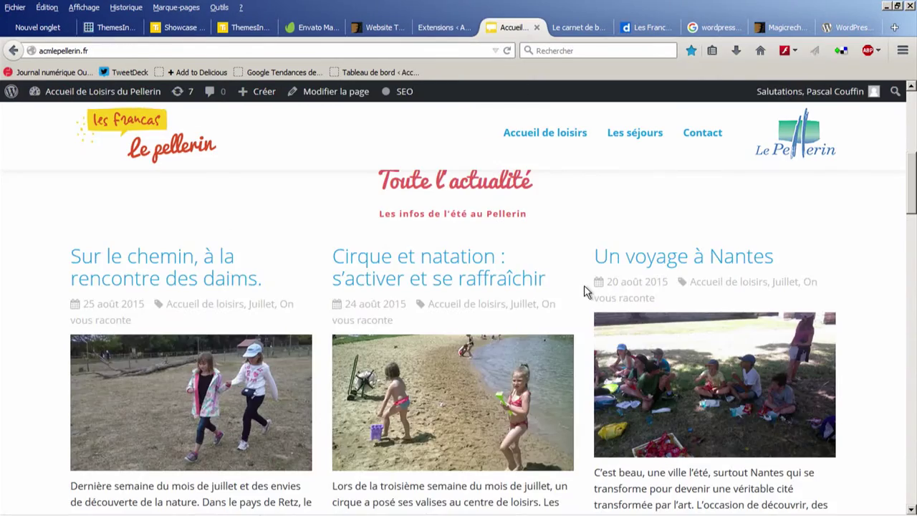
scroll(585, 290, down, 10)
scroll(583, 286, down, 10)
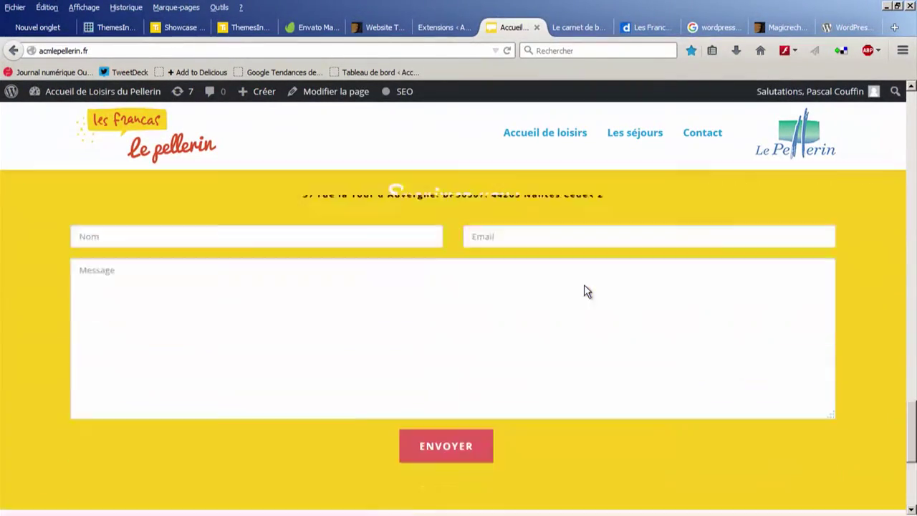
scroll(582, 283, up, 2)
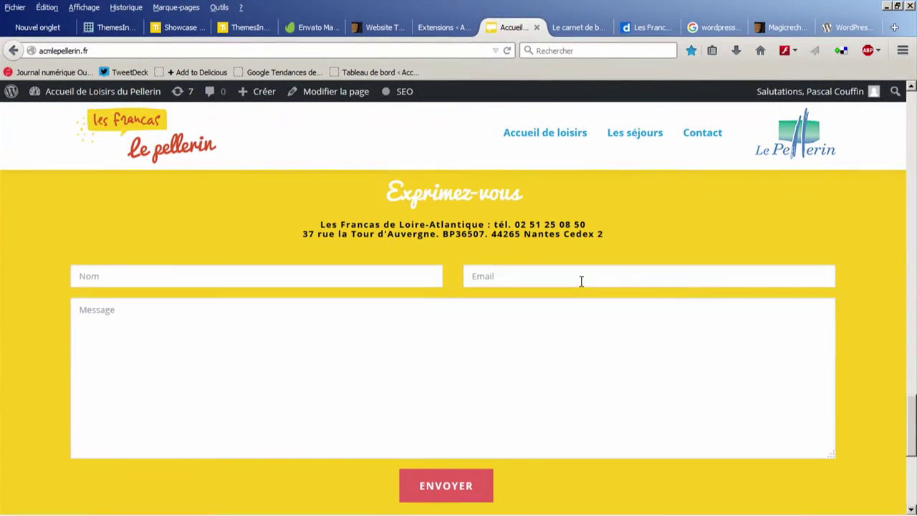
Step: Go back to the plugins tab and open the Ajouter des extensions page
click(445, 33)
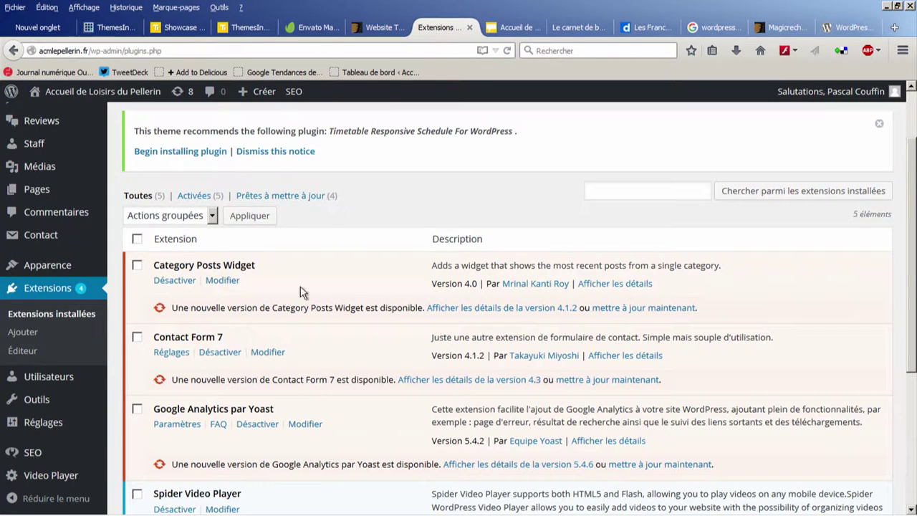
scroll(459, 198, up, 3)
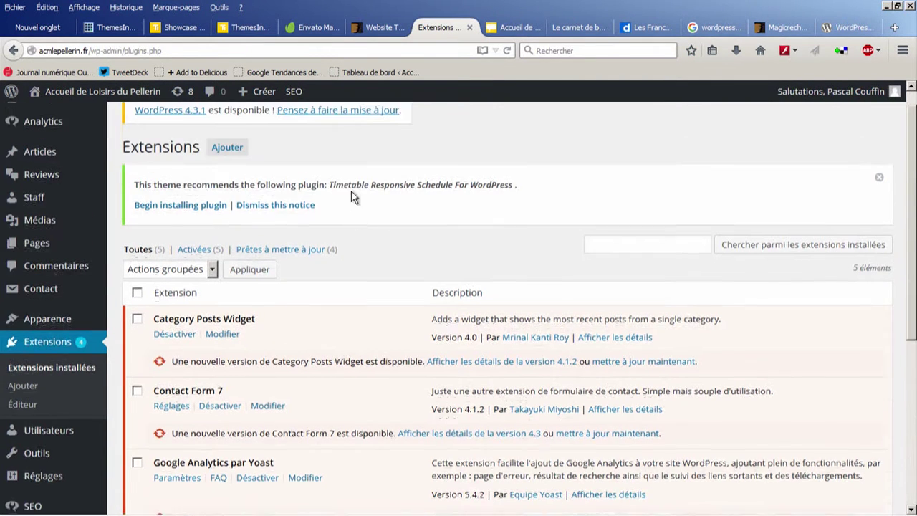
click(244, 171)
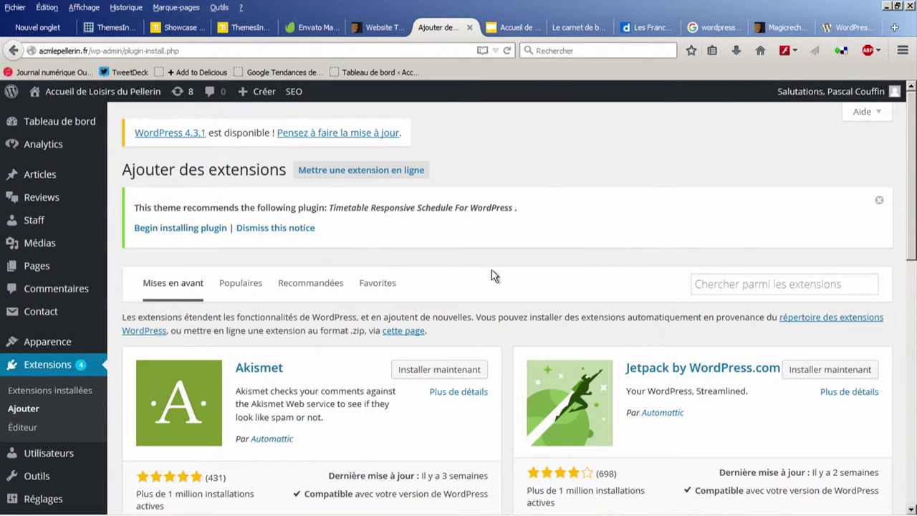
Step: Search plugins for 'yoast' and scroll the results led by Yoast SEO
click(724, 281)
scroll(726, 269, down, 2)
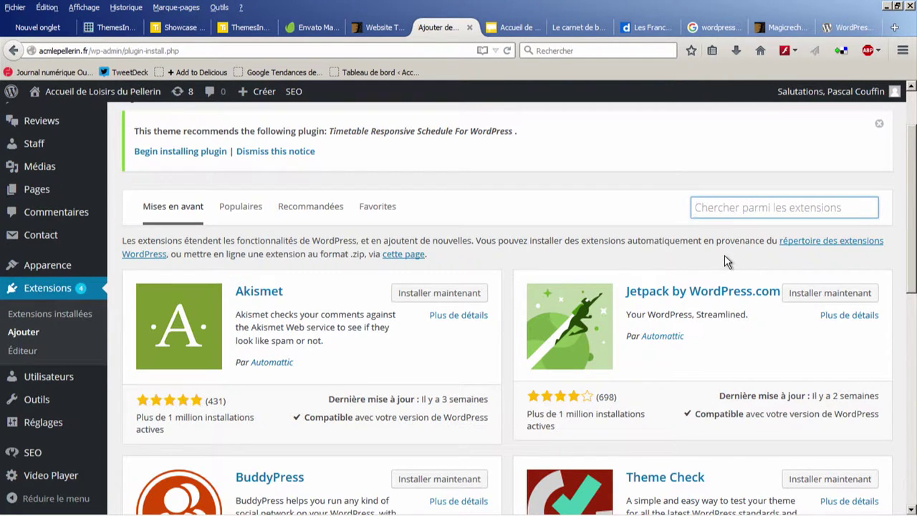
text(yoast)
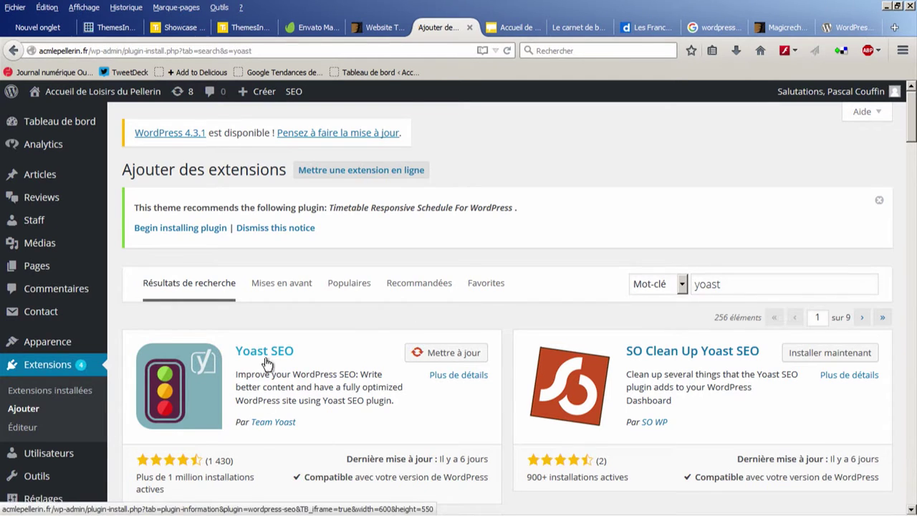
scroll(287, 344, down, 2)
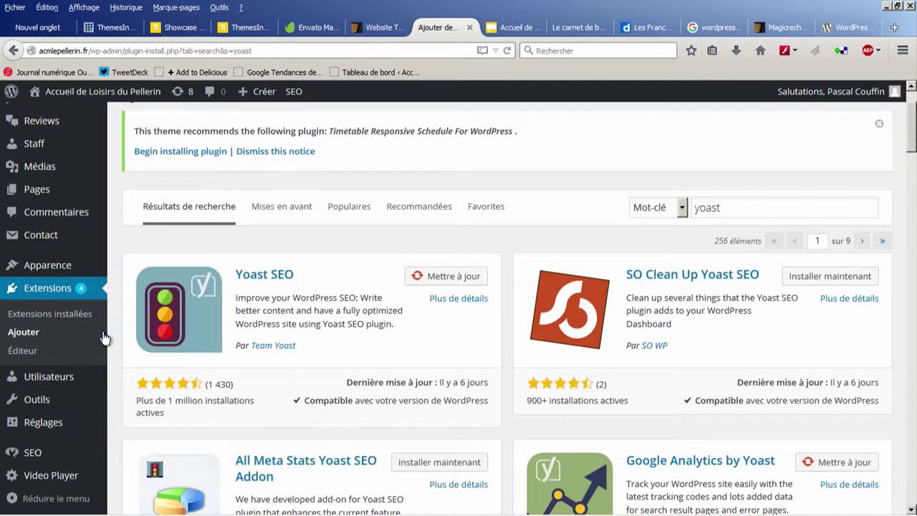
mouse_move(72, 380)
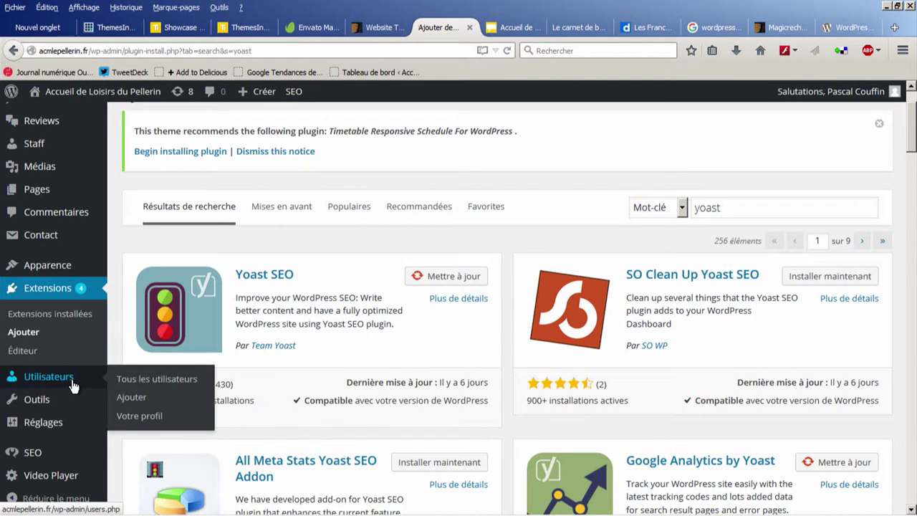
Step: Go to Utilisateurs and bring up the Ajouter un utilisateur form
click(72, 386)
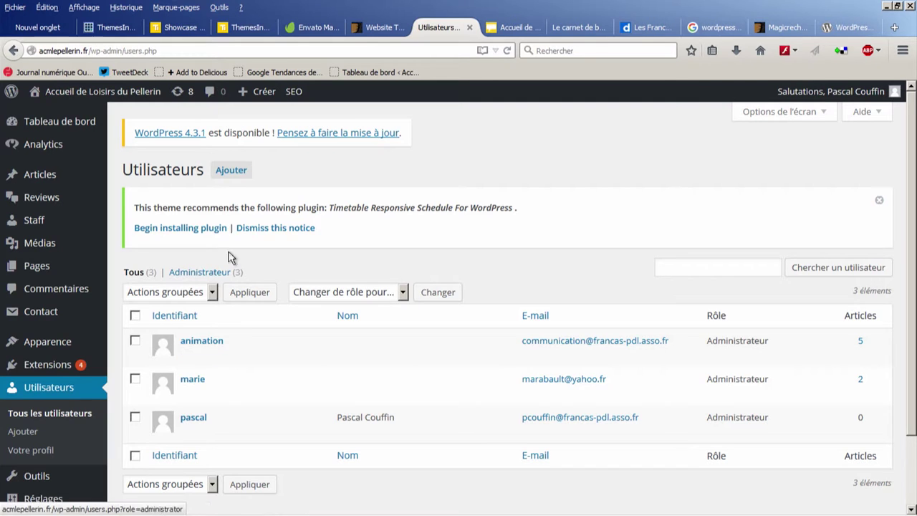
click(231, 172)
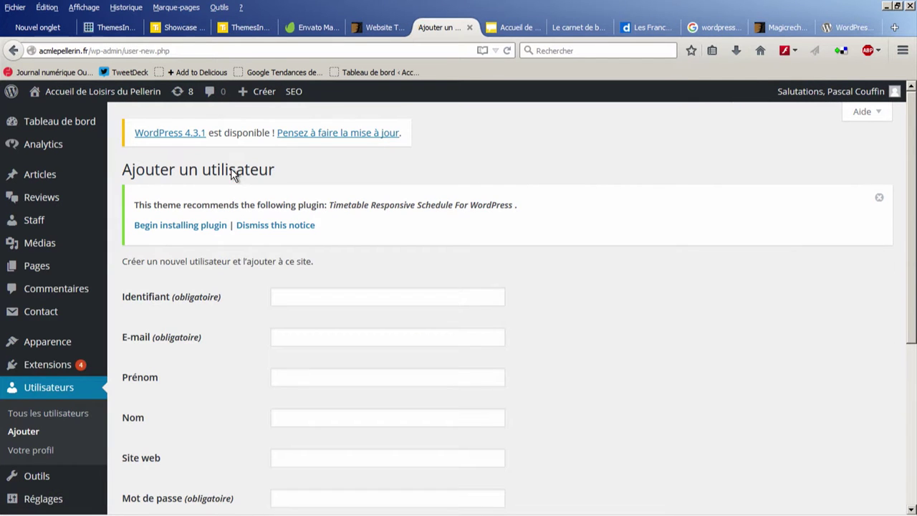
Step: Fill in the new user's username, e-mail address and first name
click(322, 297)
text(animation 2)
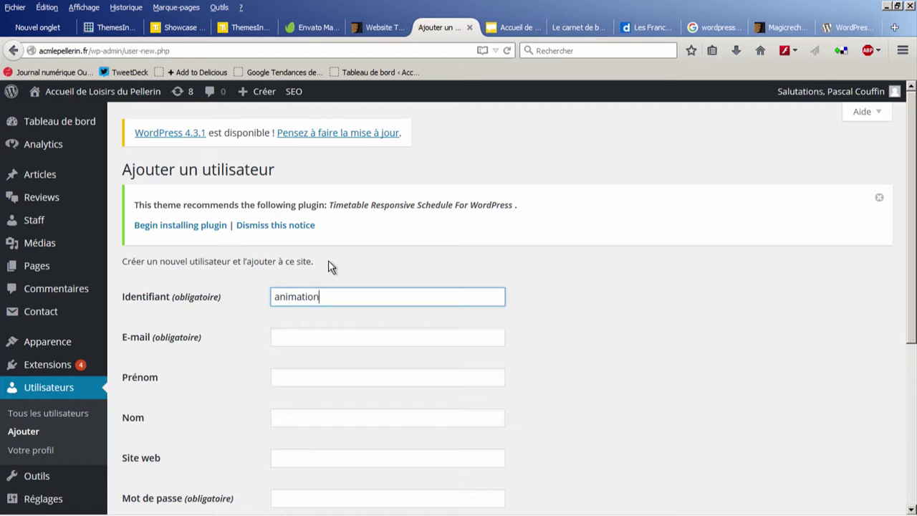
click(312, 340)
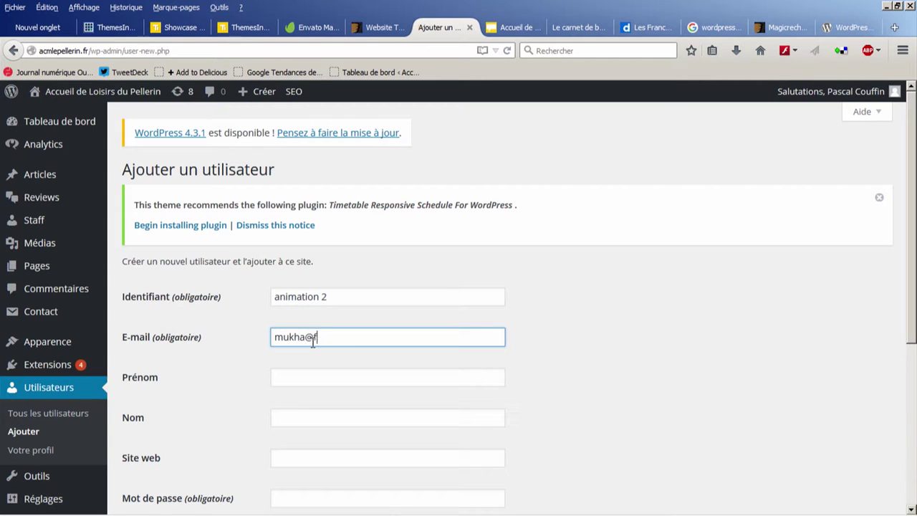
key(Tab)
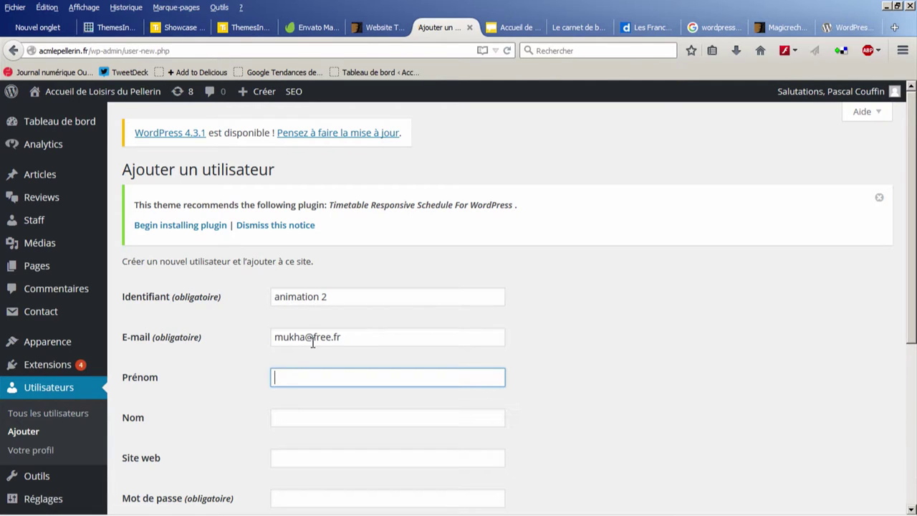
text(Guillaume)
key(Tab)
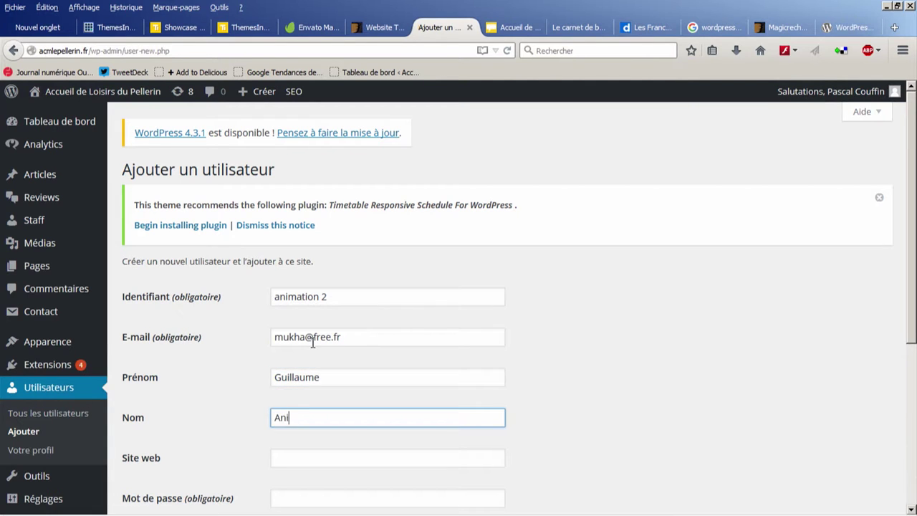
scroll(309, 364, down, 3)
Step: Enter the password in both password fields, retyping until the two entries match
click(299, 345)
text(••••••••••)
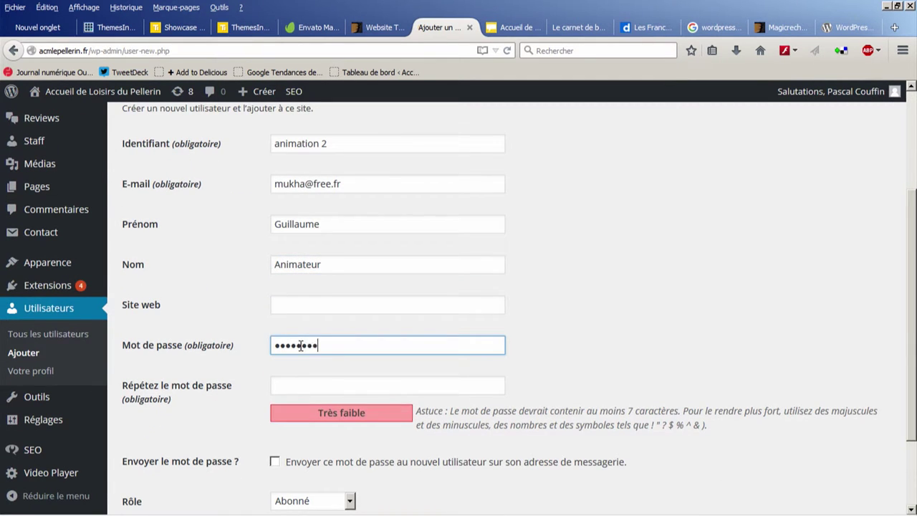
key(Tab)
text(•••)
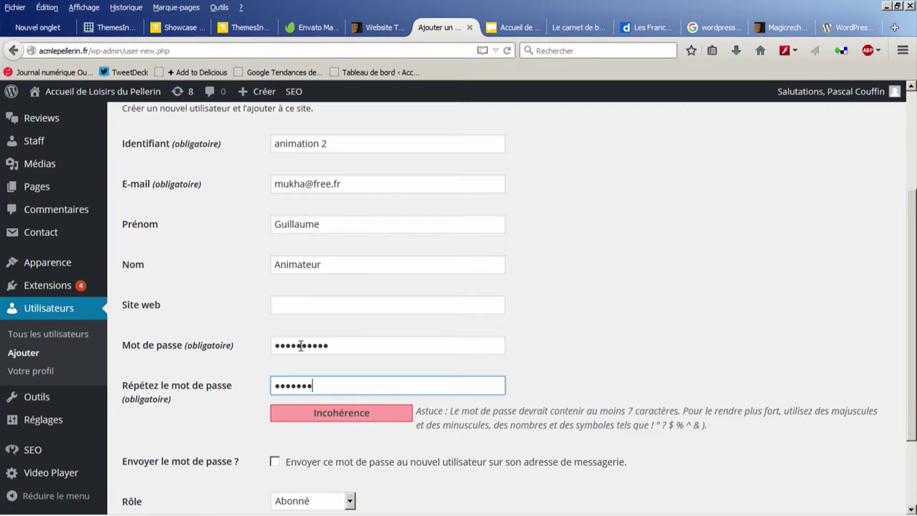
click(241, 390)
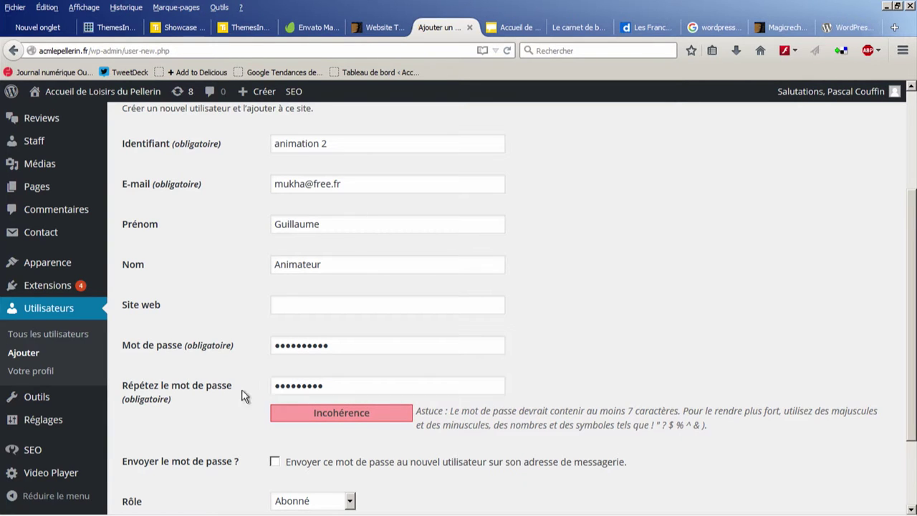
drag(324, 386, 272, 385)
key(BackSpace)
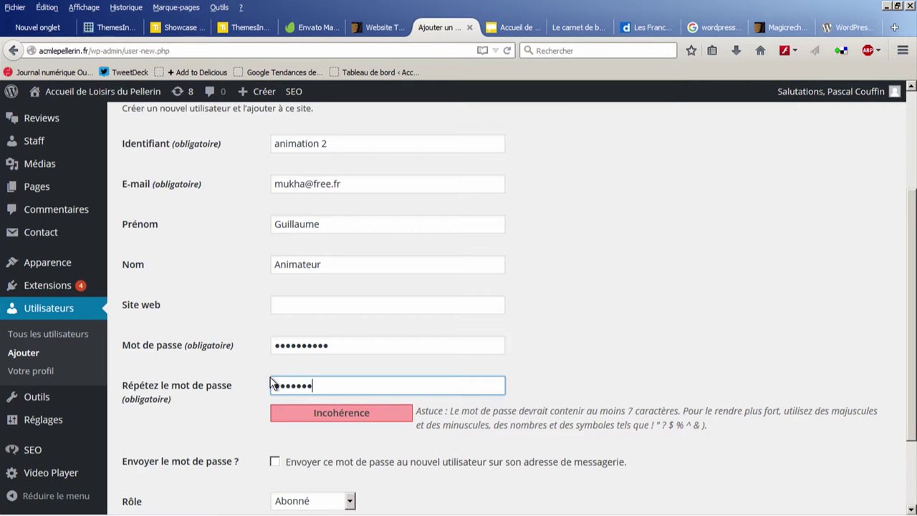
drag(328, 346, 188, 342)
text(•••••••••)
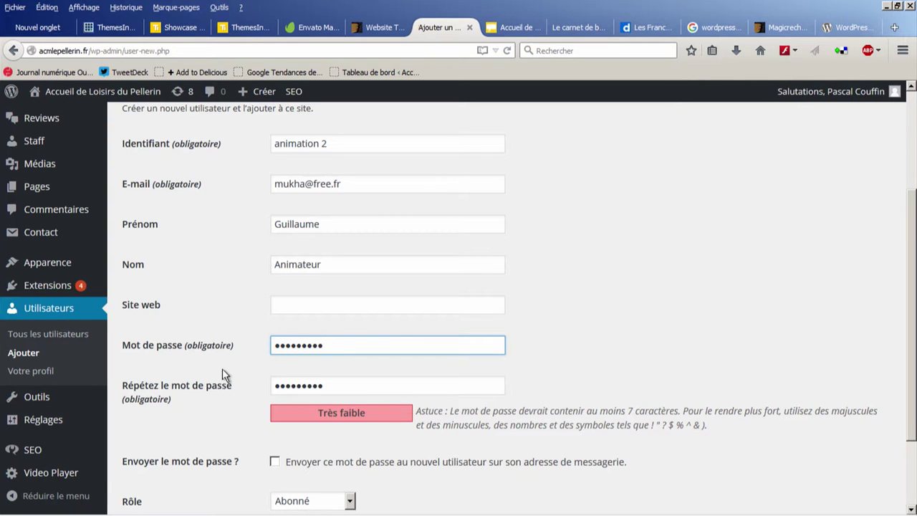
scroll(222, 368, down, 2)
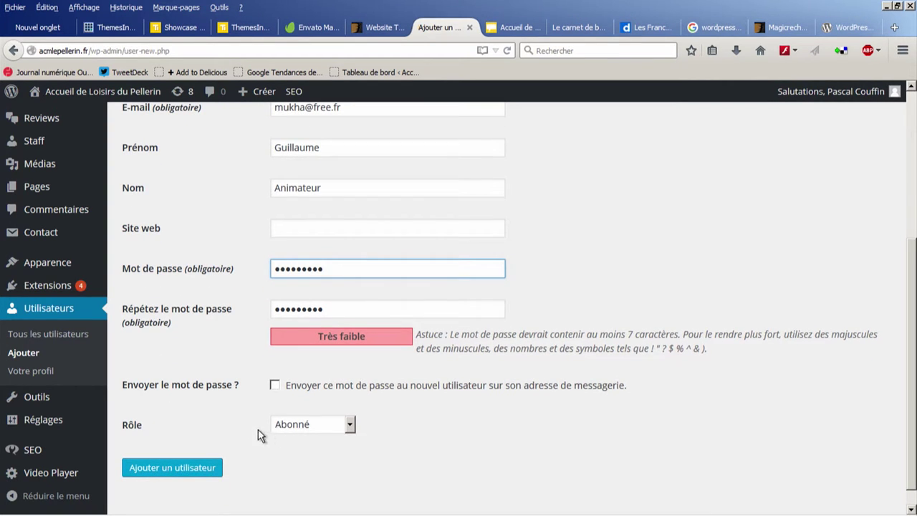
Step: Review the Rôle dropdown options, leaving the new user's role as Abonné
click(289, 427)
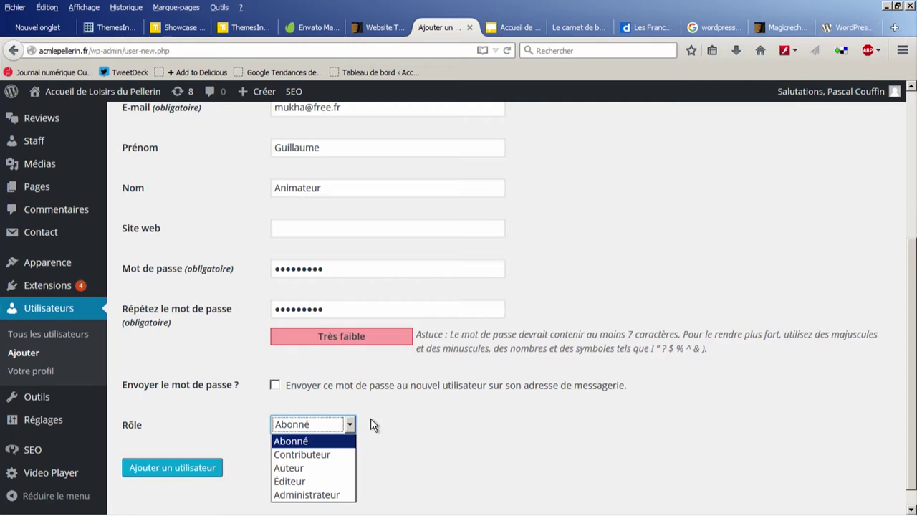
click(432, 428)
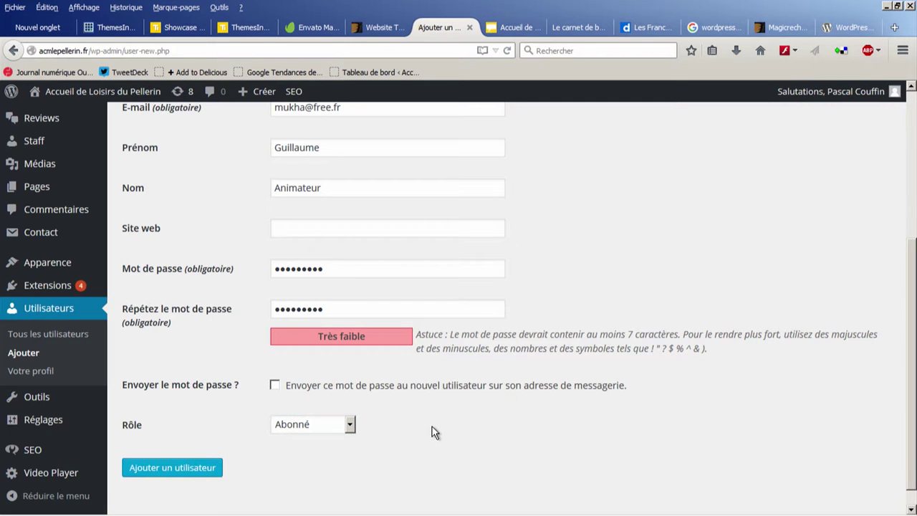
click(350, 424)
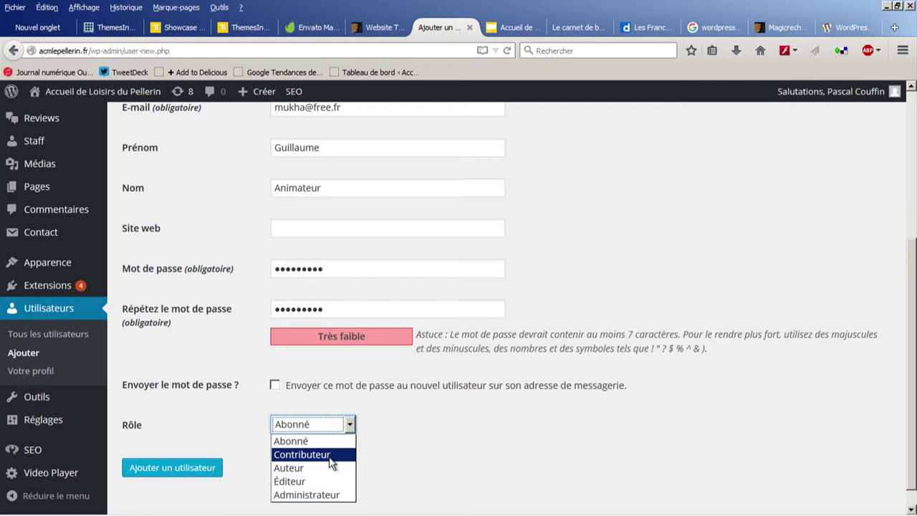
click(894, 27)
Step: Search 'rôle wordpress' and read the Codex page fr:Rôles et Capacités
click(605, 50)
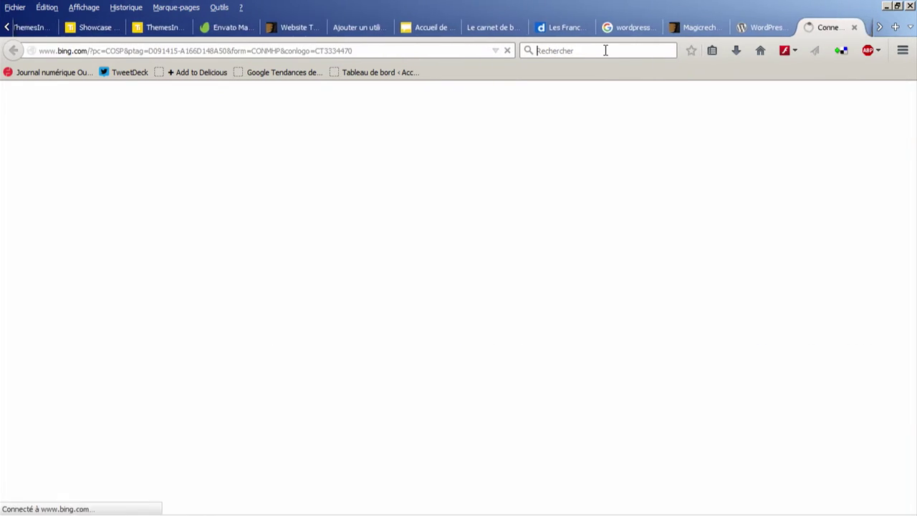
text(rôle wordpress)
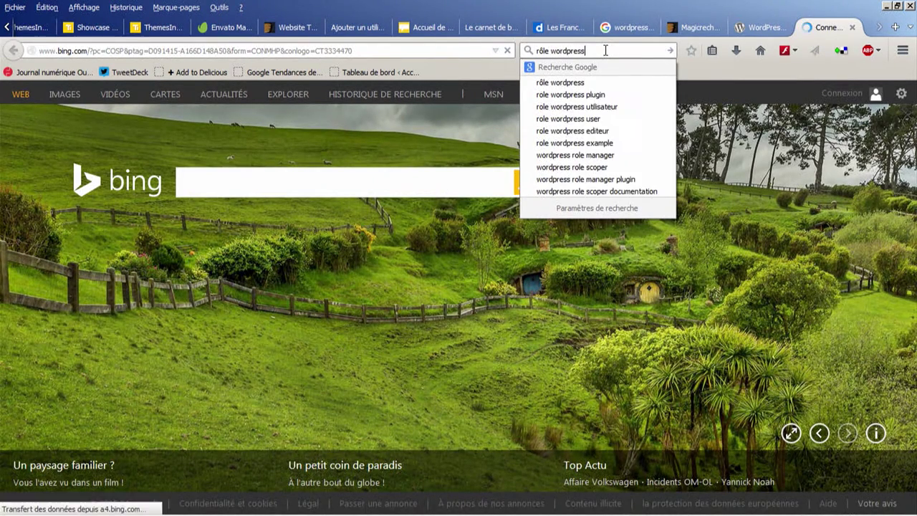
key(Return)
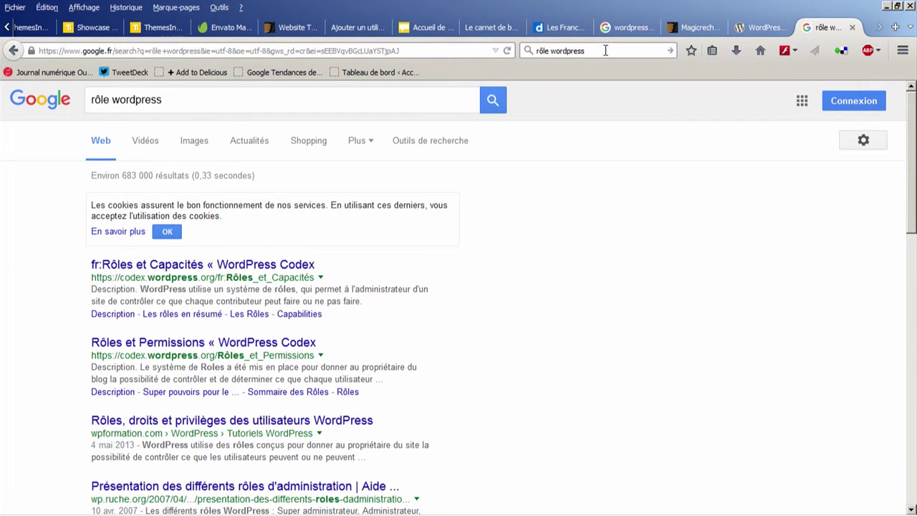
click(203, 266)
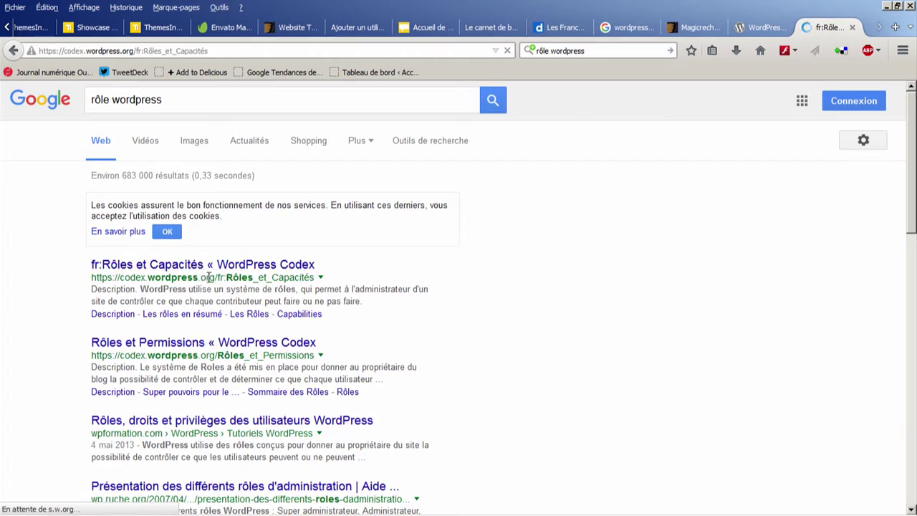
scroll(162, 334, down, 4)
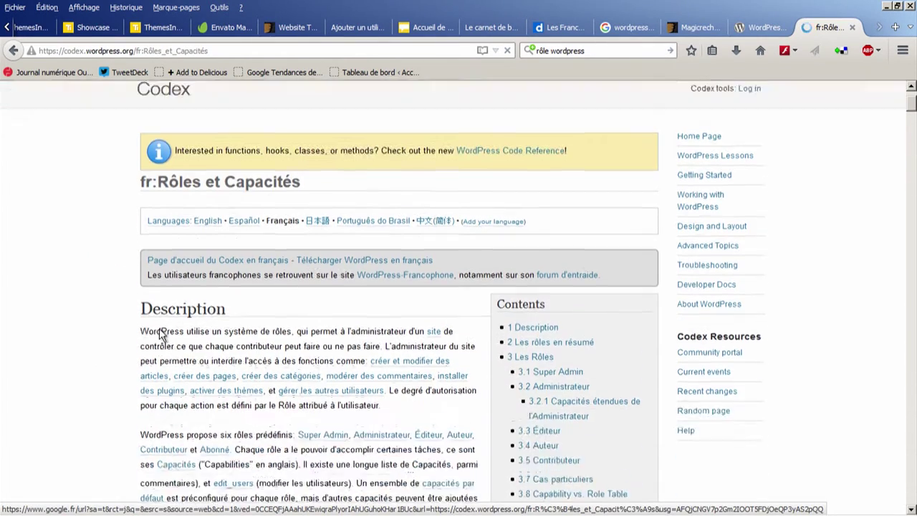
scroll(159, 334, down, 5)
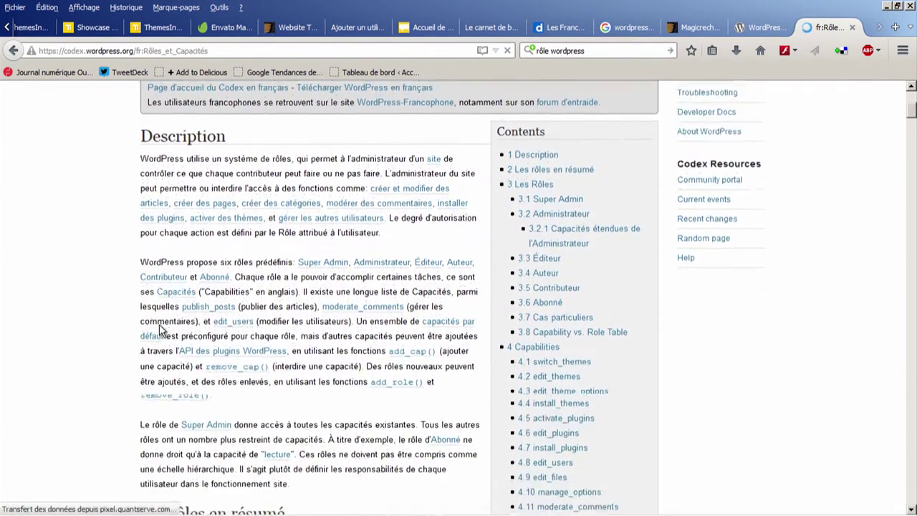
scroll(160, 326, up, 9)
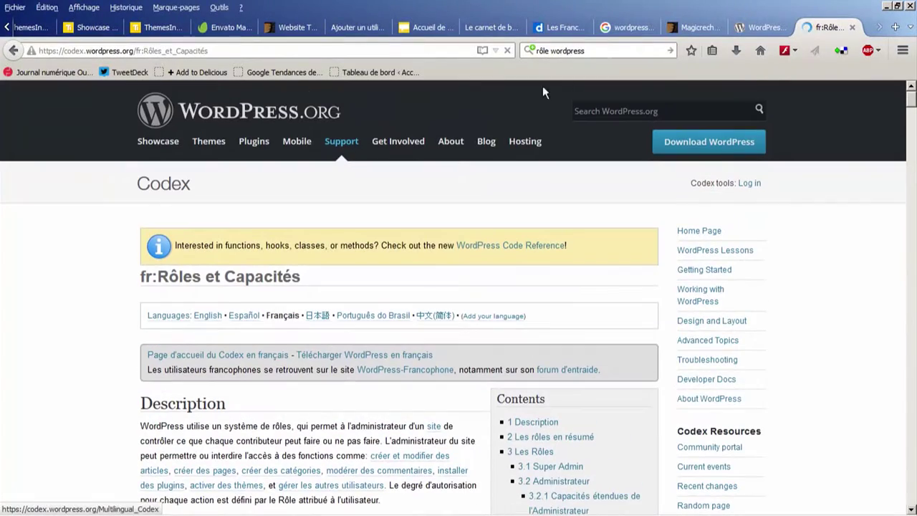
Step: Glance at the theme showcase tabs, then return to the add-user form
click(152, 30)
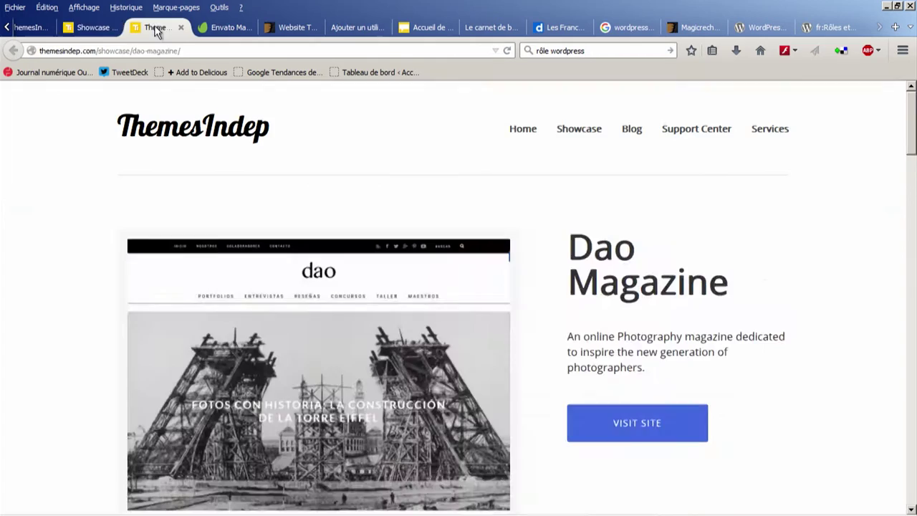
click(82, 30)
click(43, 29)
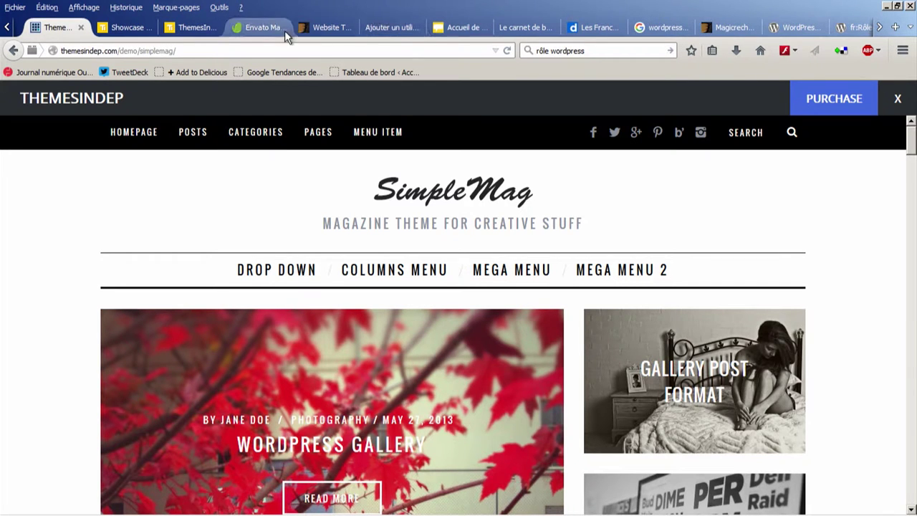
click(403, 28)
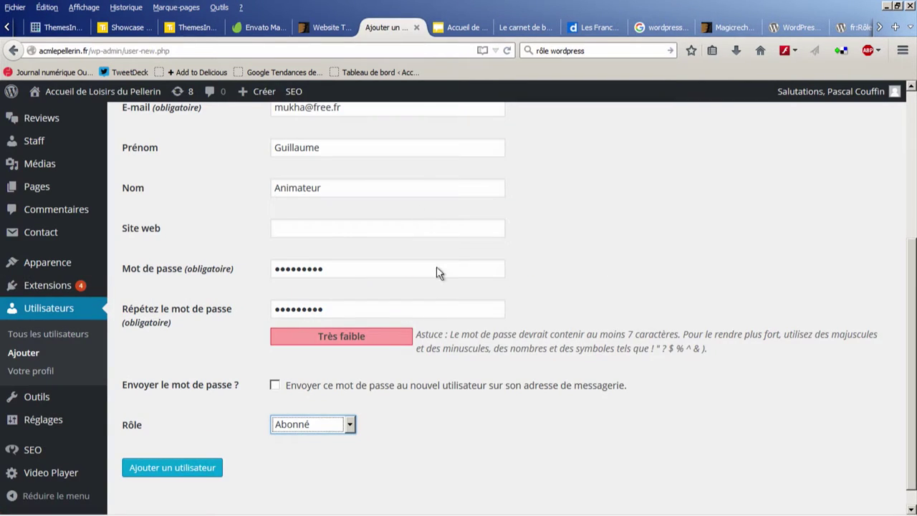
Step: Create the new user, then open the first listed user for editing
click(198, 468)
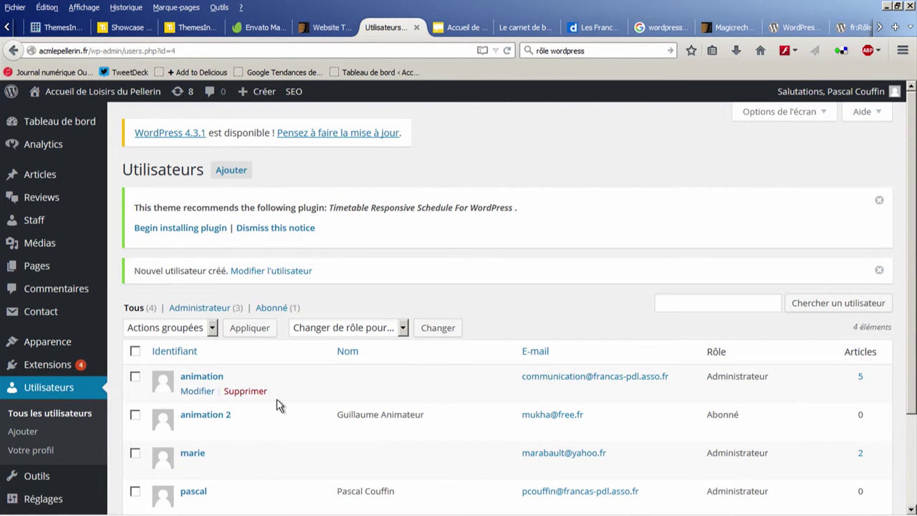
scroll(266, 393, down, 3)
scroll(265, 399, up, 3)
click(202, 392)
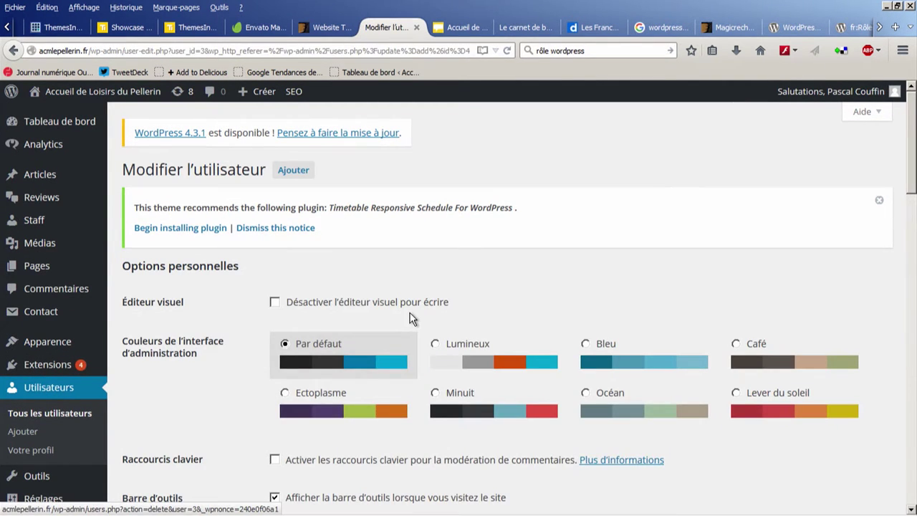
Step: Change that user's role from Administrateur to Contributeur and save the profile
scroll(412, 318, down, 6)
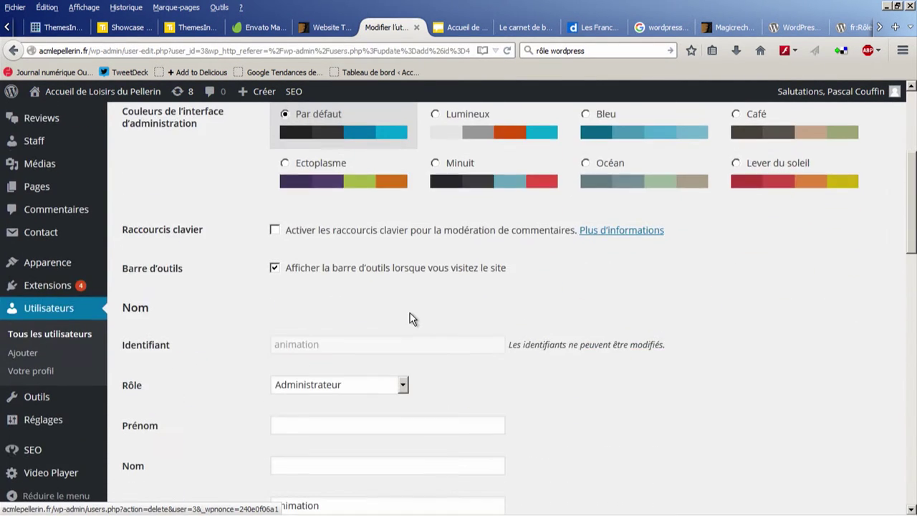
click(408, 384)
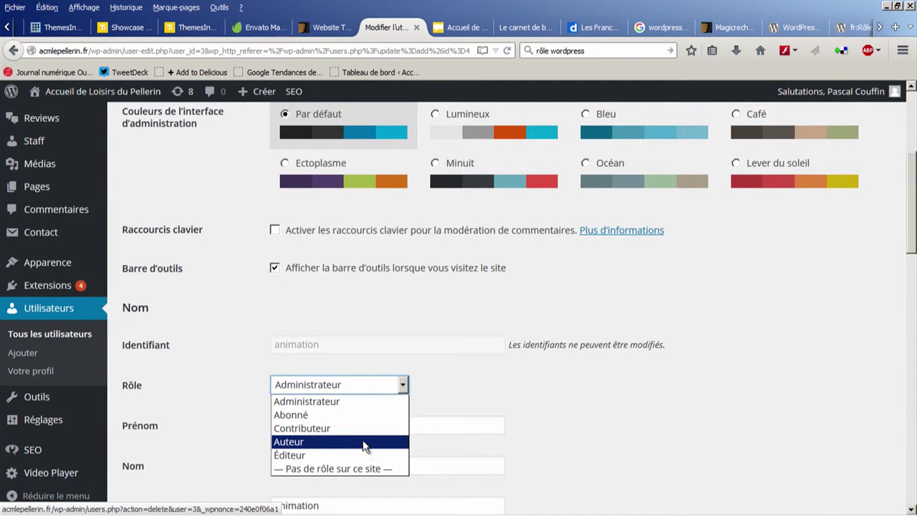
click(362, 428)
scroll(556, 373, down, 10)
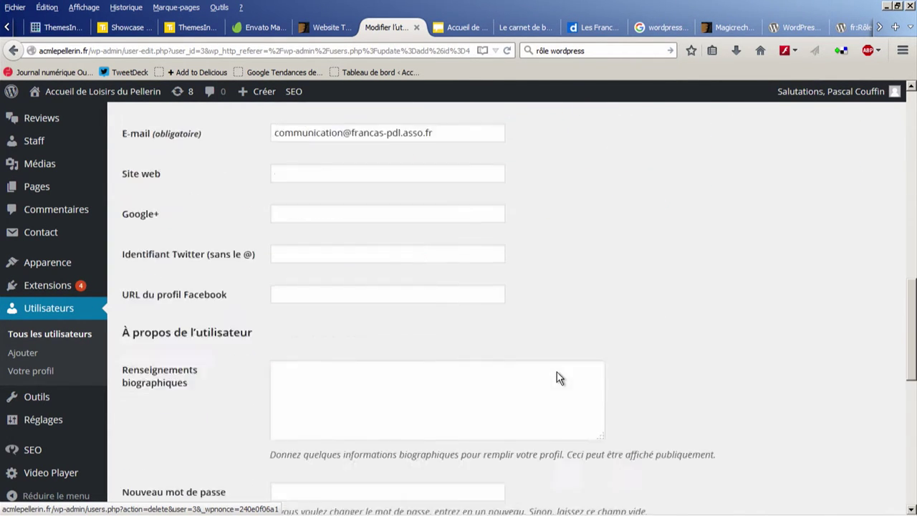
scroll(557, 371, up, 5)
scroll(556, 375, up, 5)
scroll(555, 376, down, 2)
scroll(556, 375, up, 2)
scroll(556, 371, down, 5)
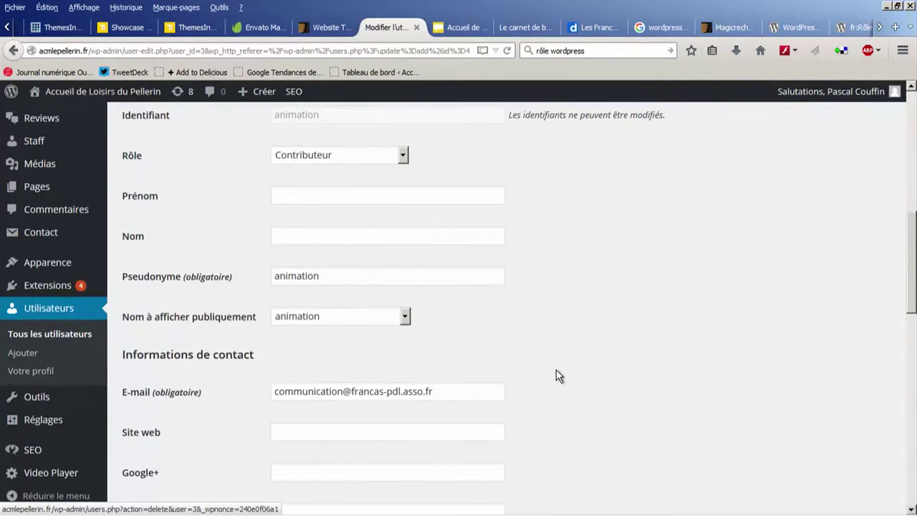
scroll(558, 375, down, 9)
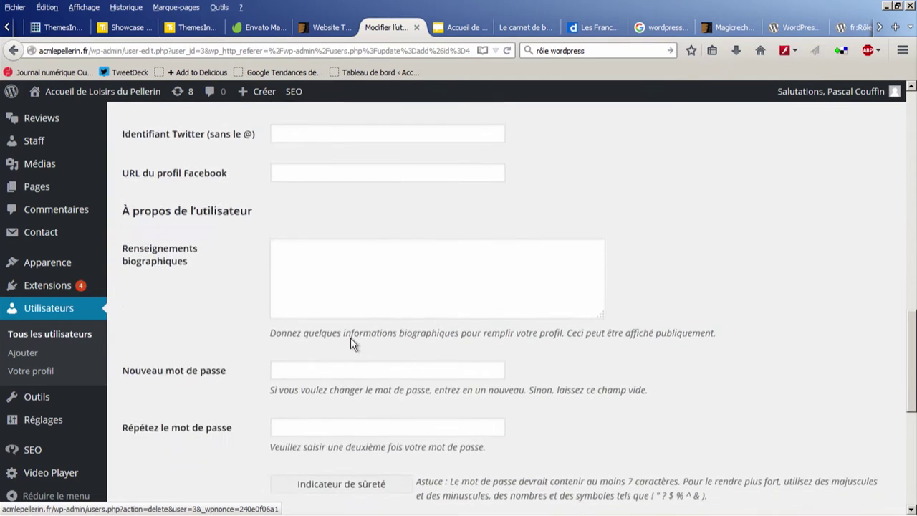
scroll(437, 307, down, 1)
click(210, 446)
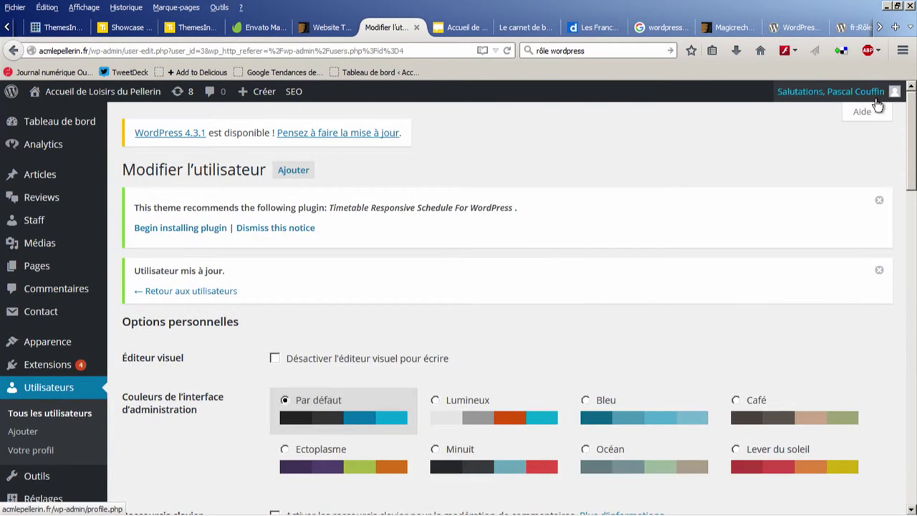
Step: Log out and attempt to sign in with a first username and password
mouse_move(897, 97)
click(773, 171)
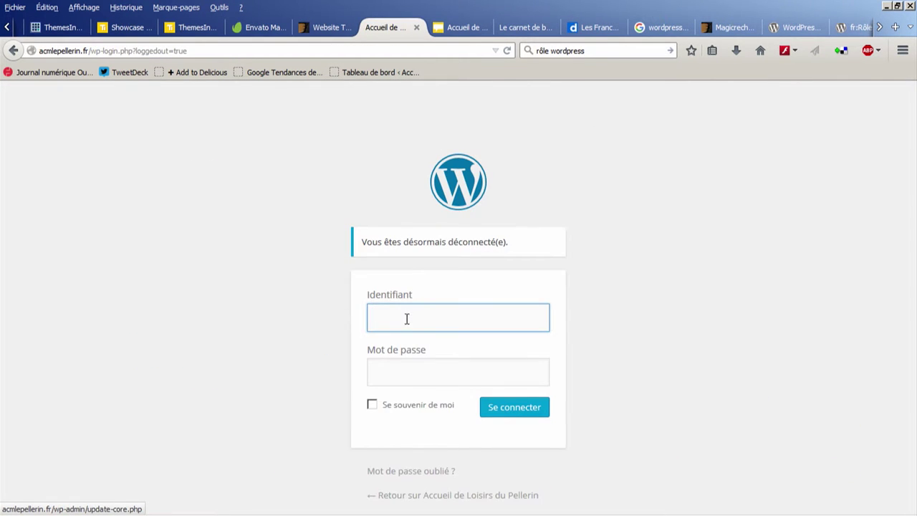
text(animateur)
key(Tab)
text(••••••••)
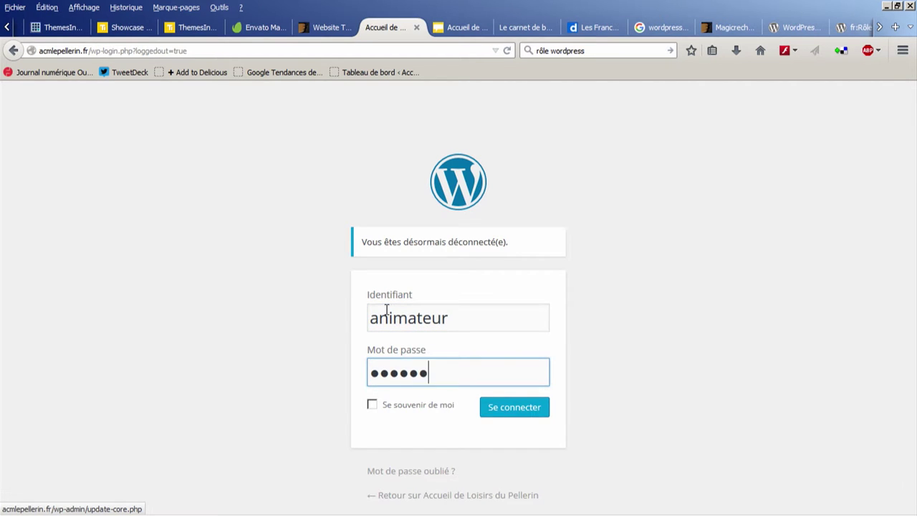
key(Return)
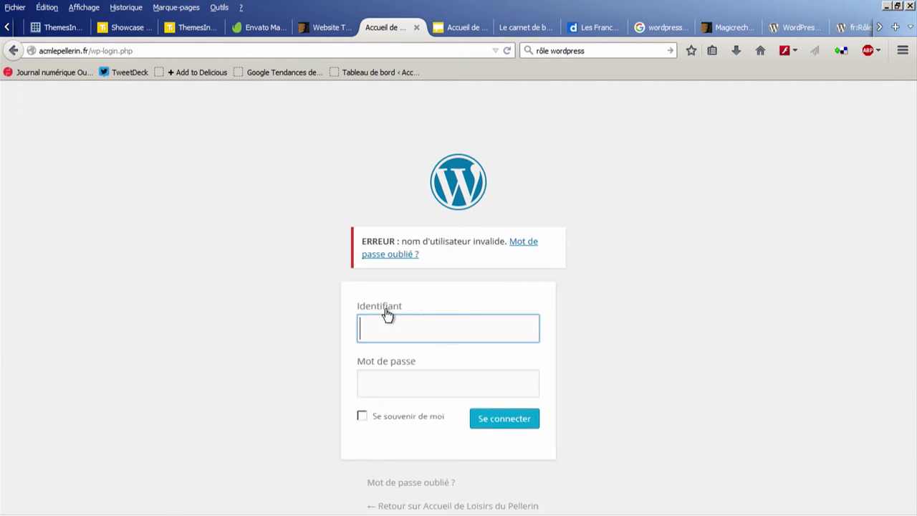
Step: Retry the login with another username and corrected passwords
text(g)
key(BackSpace)
text(Guillaume)
key(Tab)
text(•••••••)
key(BackSpace)
key(BackSpace)
key(BackSpace)
key(Return)
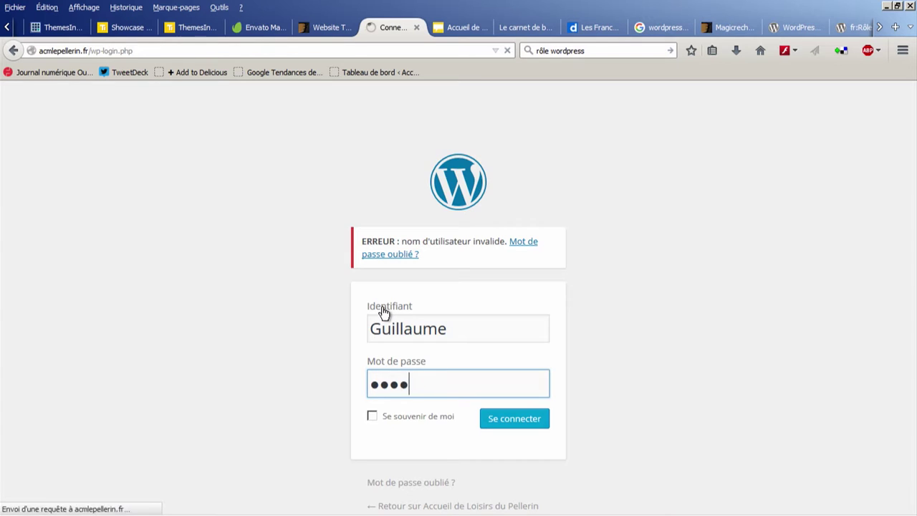
text(•••••••)
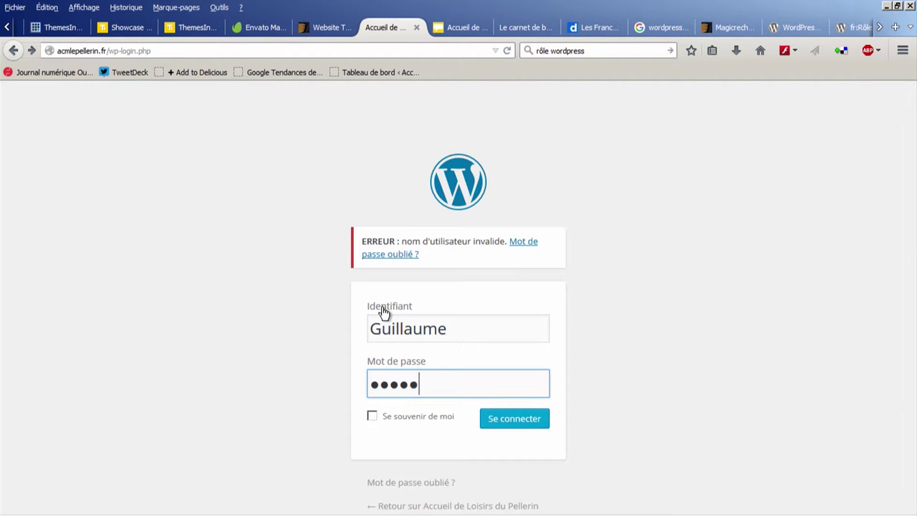
text(••)
key(Return)
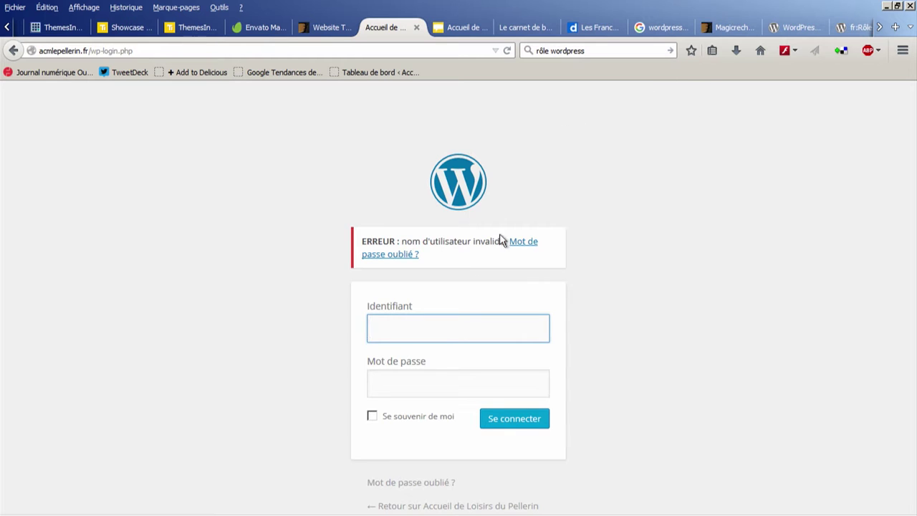
Step: Sign in successfully with a different account and open Tous les utilisateurs
text(pco)
key(BackSpace)
key(BackSpace)
text(Pascal)
key(Tab)
text(••)
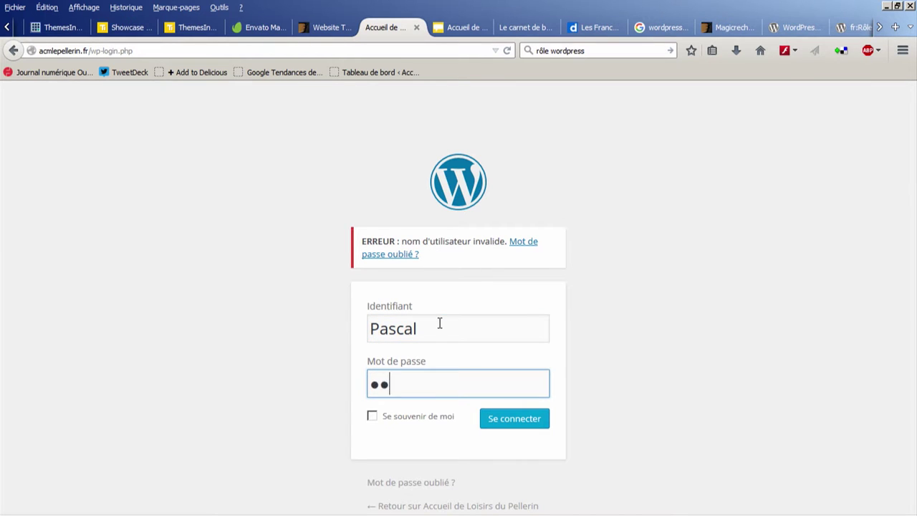
text(••••••••••••••)
key(Return)
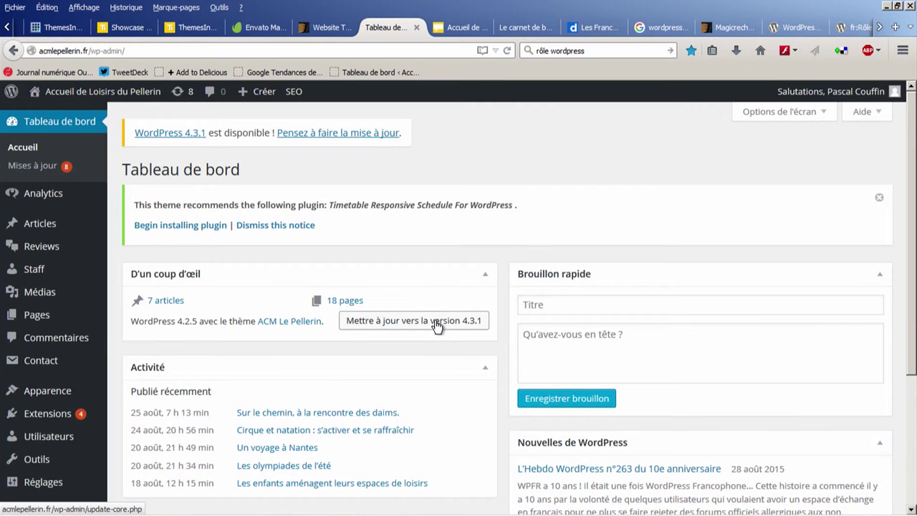
scroll(43, 372, down, 4)
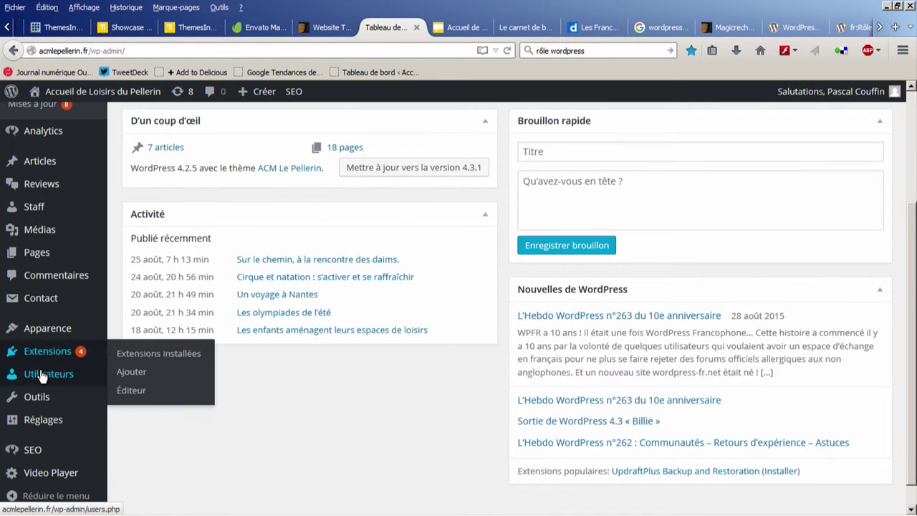
click(134, 384)
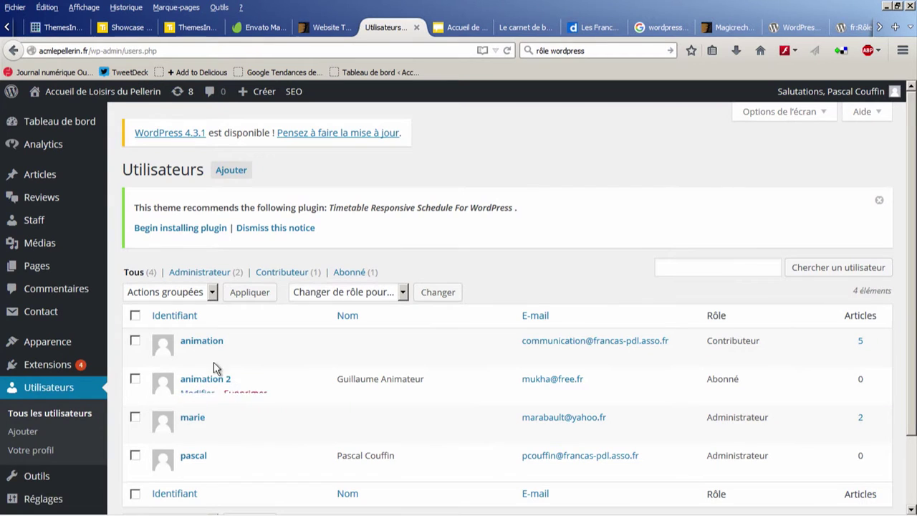
Step: Open the Abonné user's Modifier l'utilisateur page and scroll through the profile fields
click(203, 394)
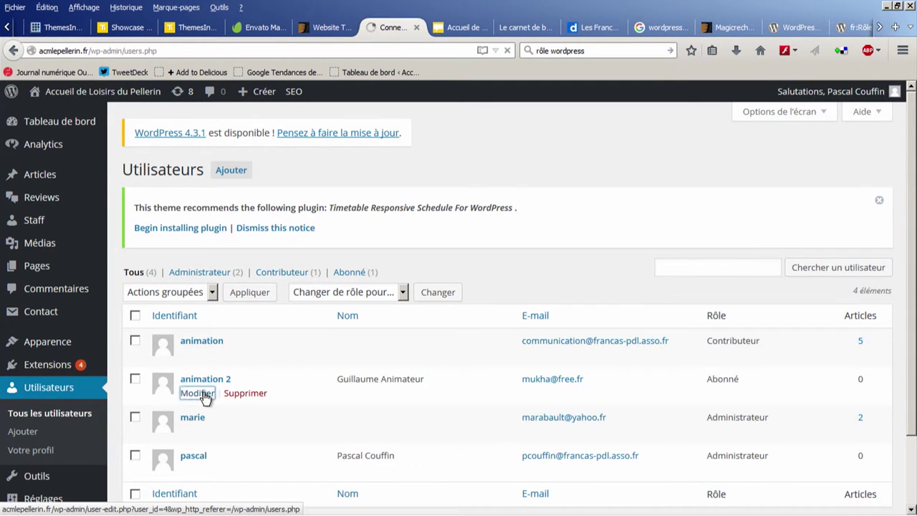
scroll(281, 384, down, 5)
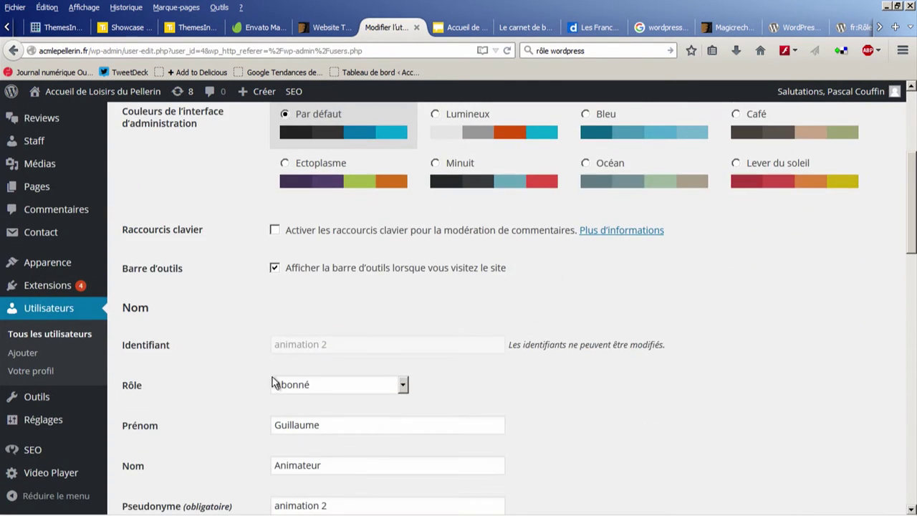
scroll(259, 369, down, 1)
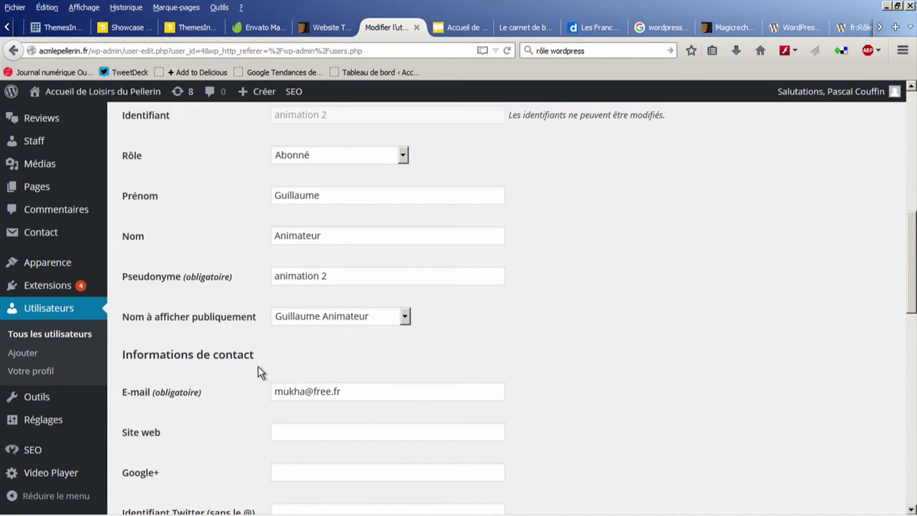
scroll(259, 371, down, 3)
scroll(259, 371, down, 6)
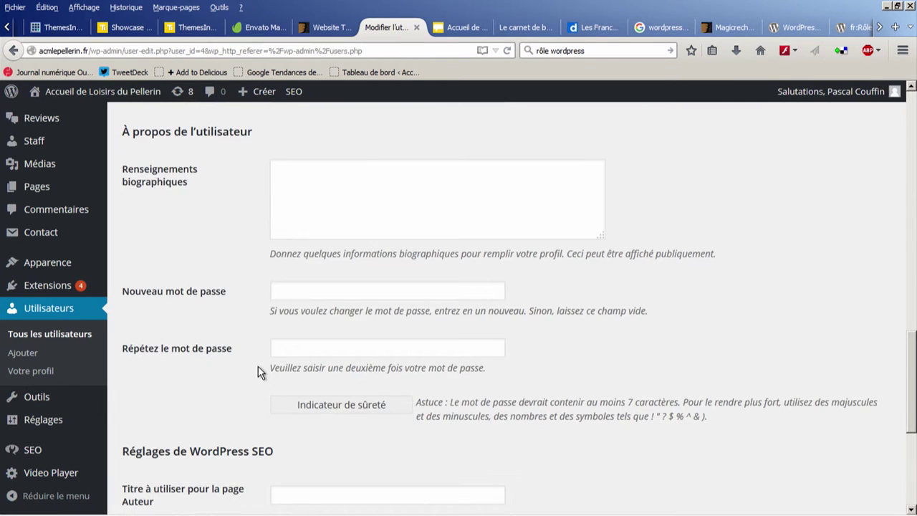
scroll(259, 372, down, 5)
scroll(259, 371, up, 20)
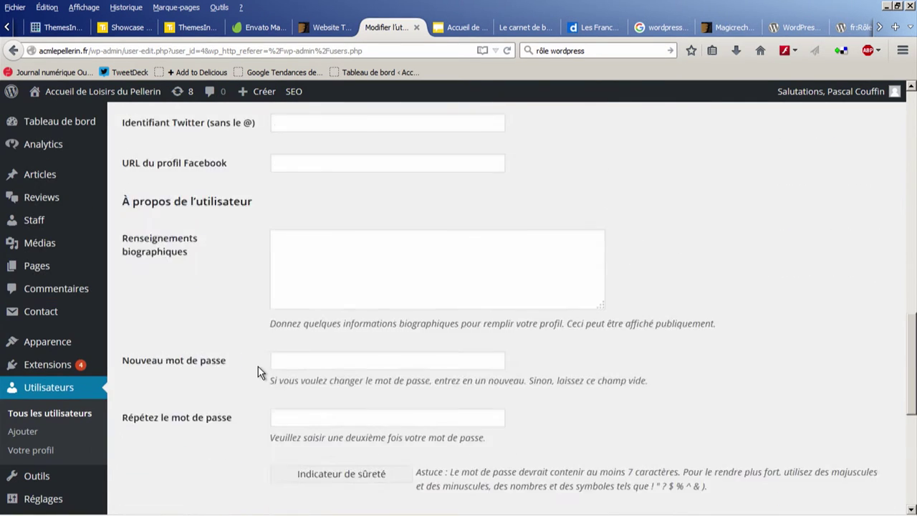
scroll(258, 367, up, 1)
Step: Log out and attempt a login that is rejected for an invalid username
mouse_move(831, 91)
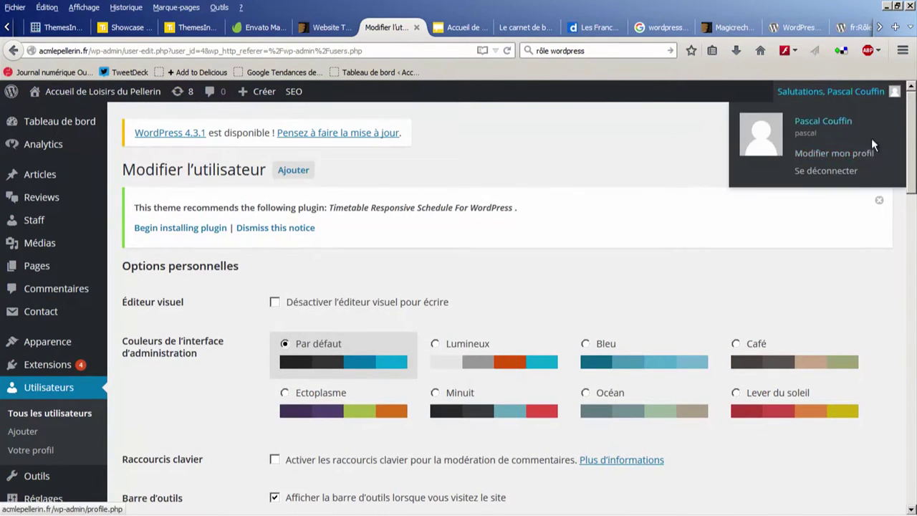
click(850, 174)
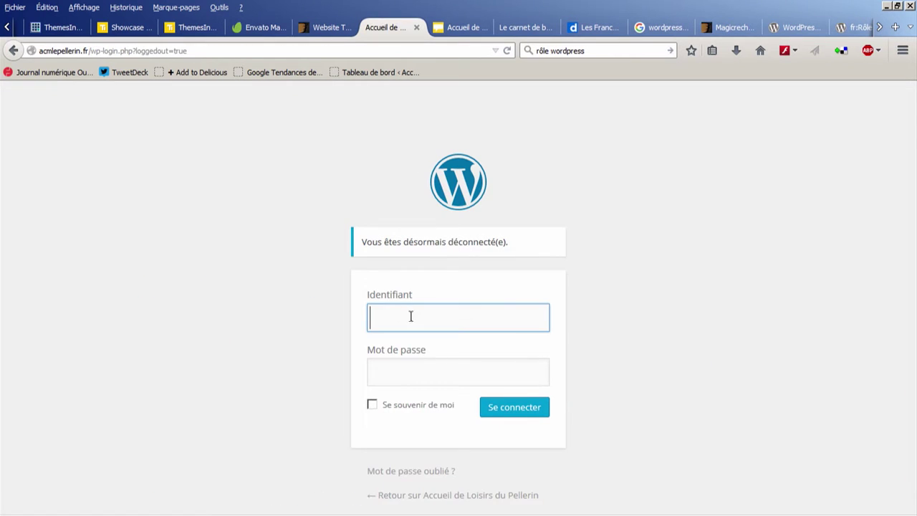
text(Animateur)
key(Tab)
text(•••••••••)
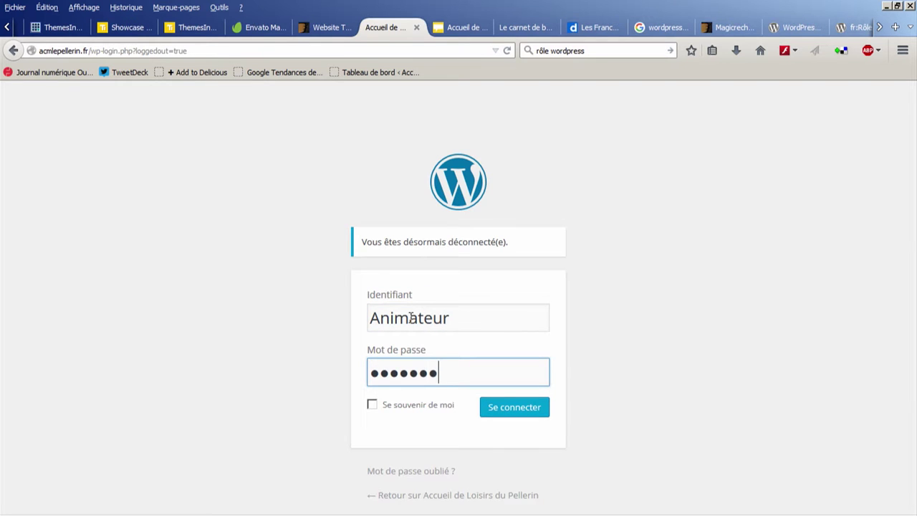
key(Return)
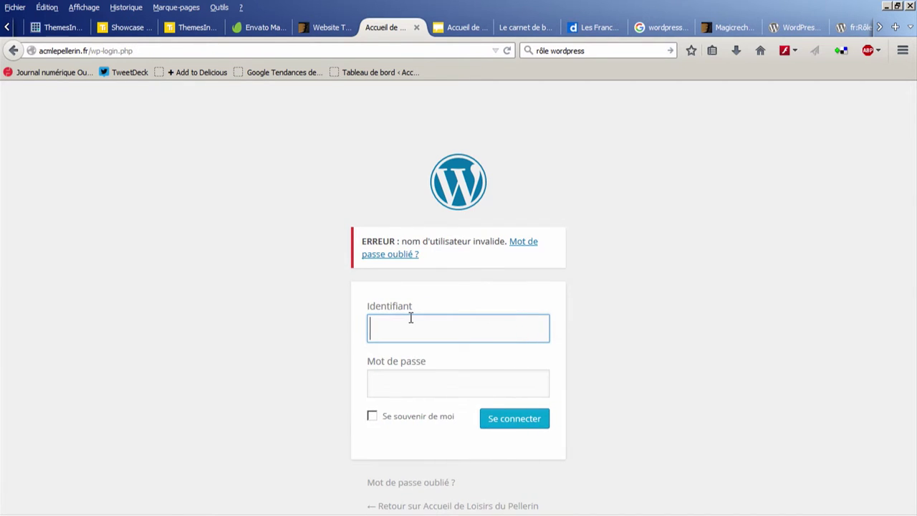
Step: Sign back in with the correct username and password to reach Tableau de bord
text(Pascal)
key(Tab)
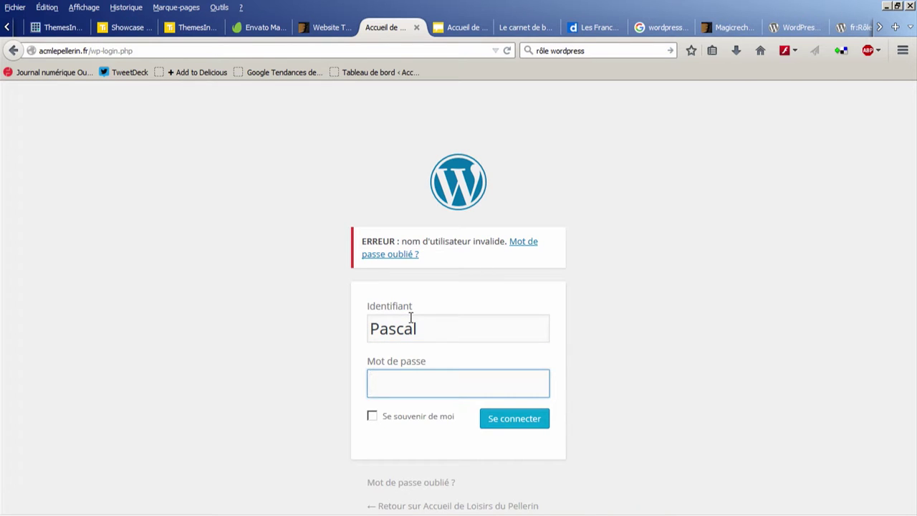
text(****************)
key(Return)
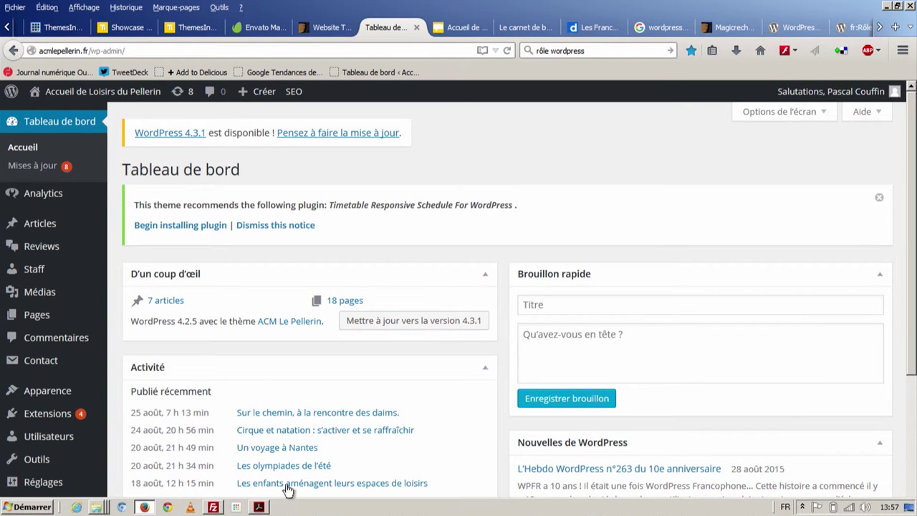
Step: Start a blank article via Articles > Ajouter and restore Firefox to a smaller window
mouse_move(78, 230)
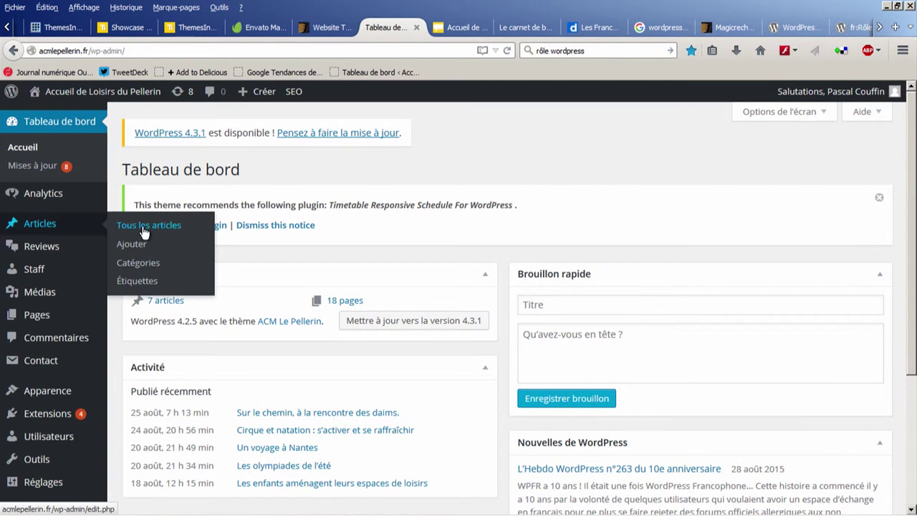
click(71, 232)
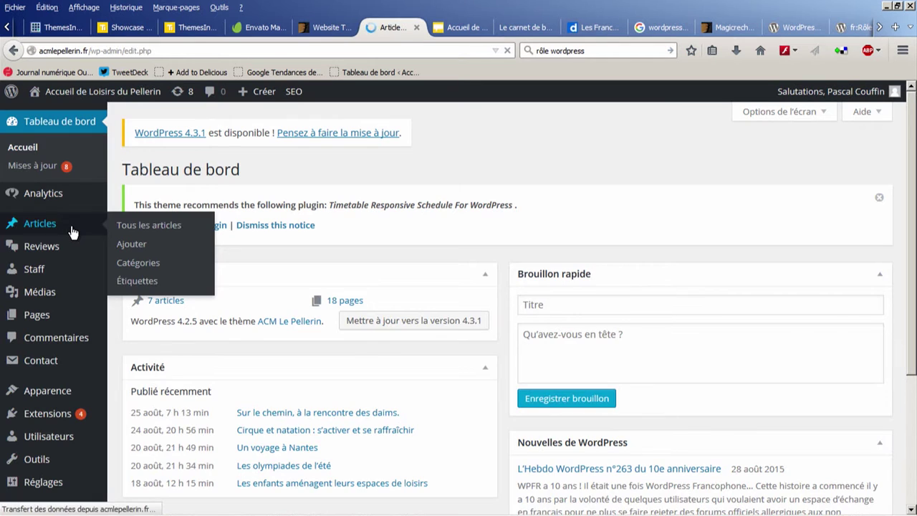
click(202, 170)
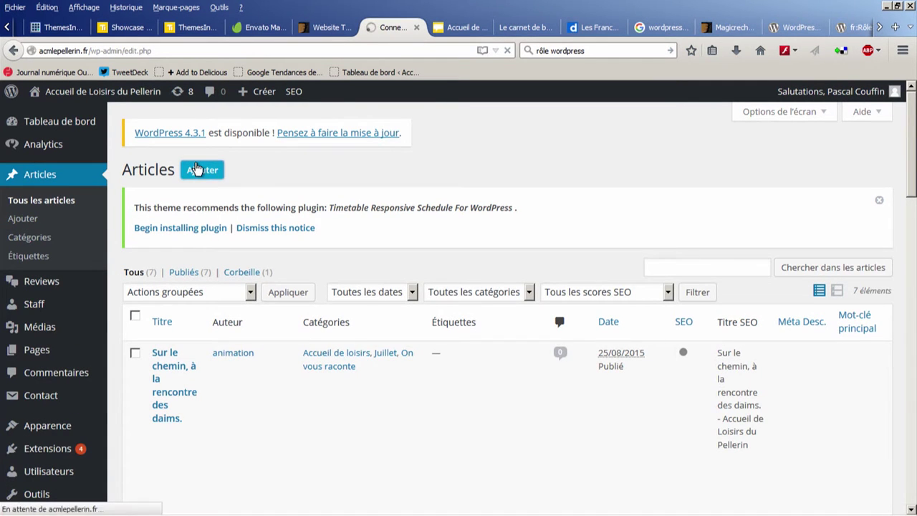
click(897, 6)
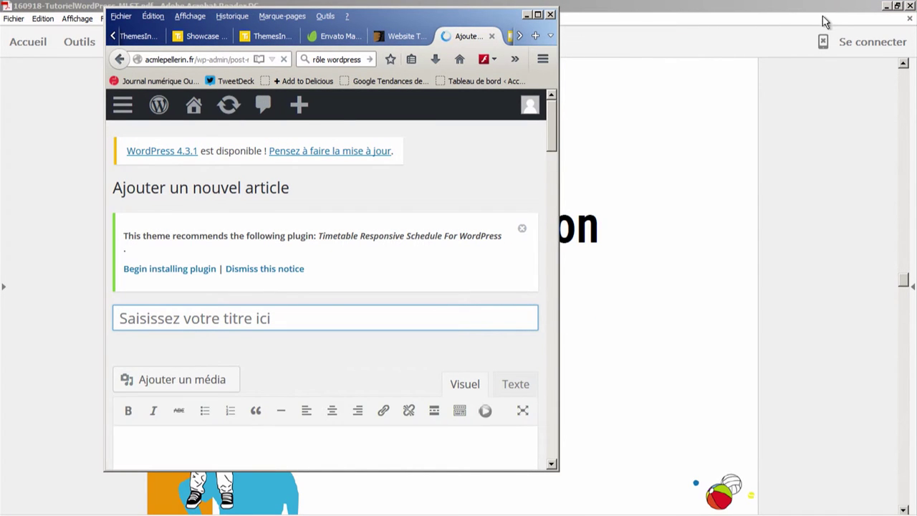
Step: Minimize the PDF tutorial, close the wordpress-4.3.1-fr_FR folder and reposition the browser window
click(882, 16)
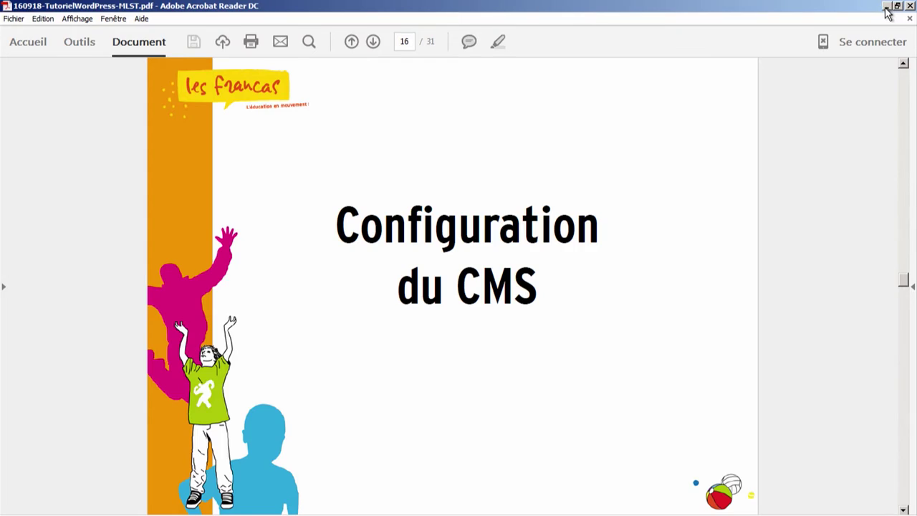
click(886, 7)
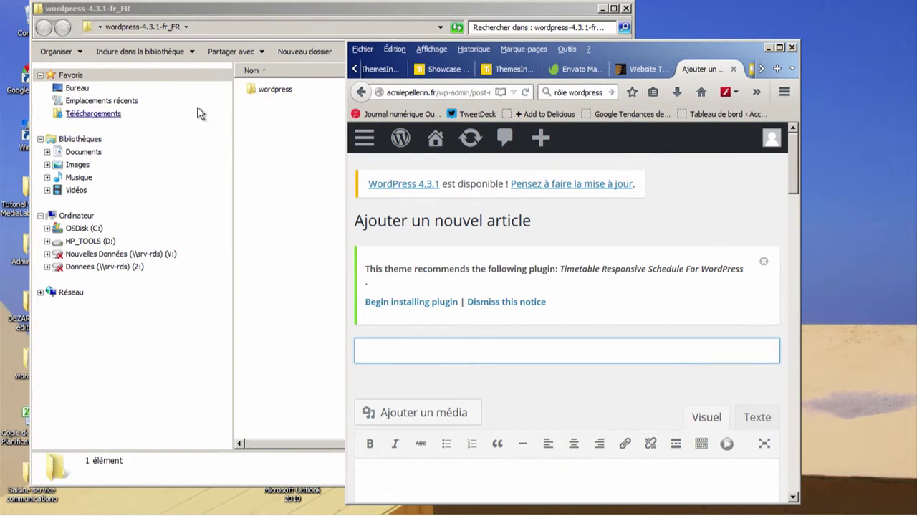
click(279, 36)
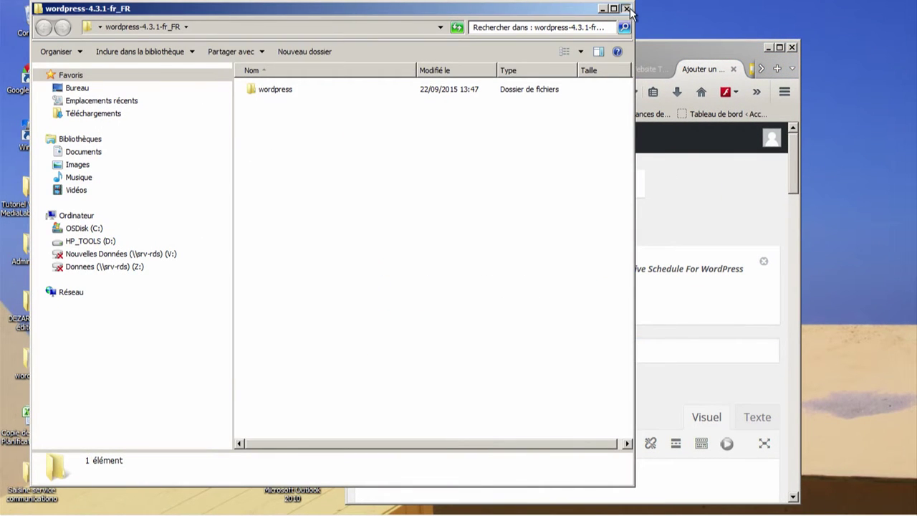
click(625, 8)
drag(644, 44, 679, 31)
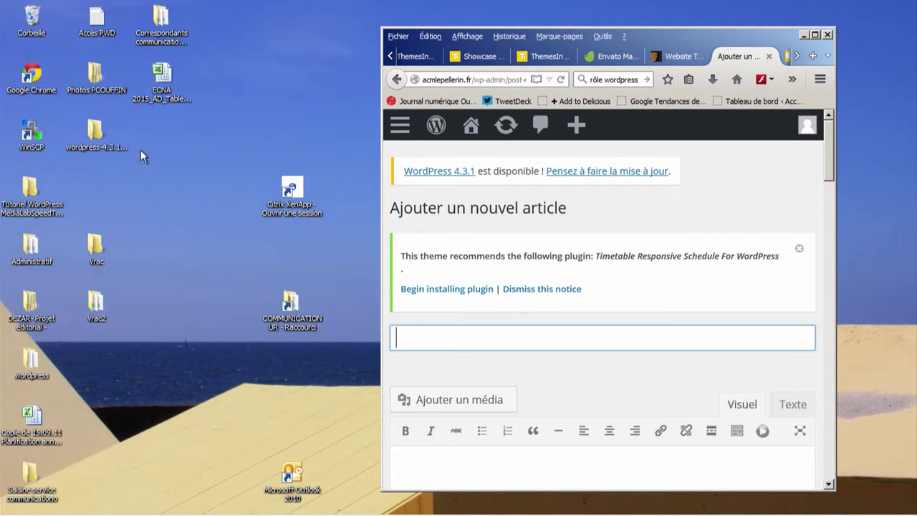
mouse_move(665, 28)
mouse_down()
mouse_move(591, 250)
mouse_move(694, 29)
mouse_move(677, 26)
mouse_up()
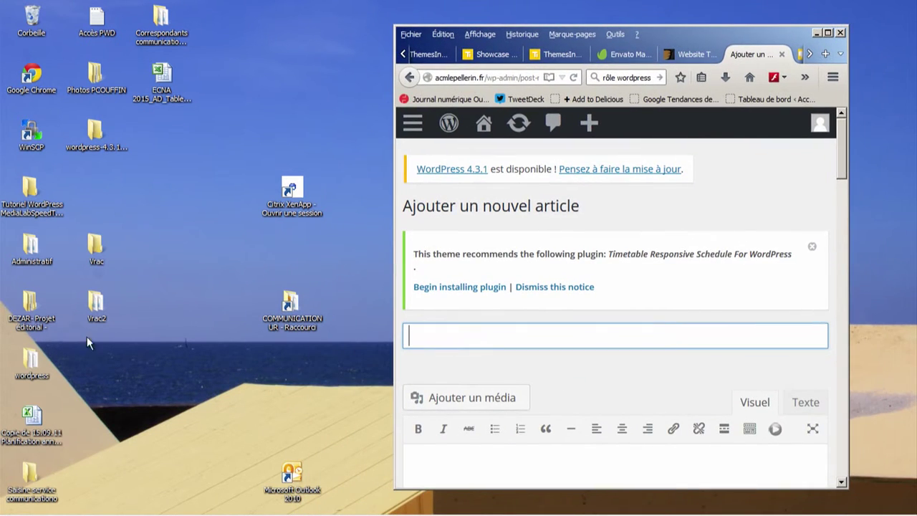
Step: Open the Contenus texte Word document from the desktop tutorial folder's Contenus subfolder
double_click(32, 188)
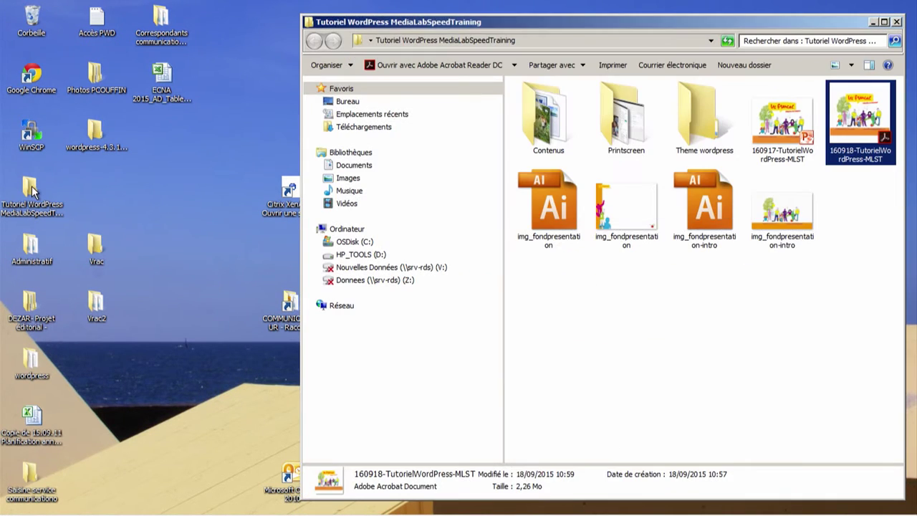
double_click(541, 122)
click(566, 103)
double_click(564, 103)
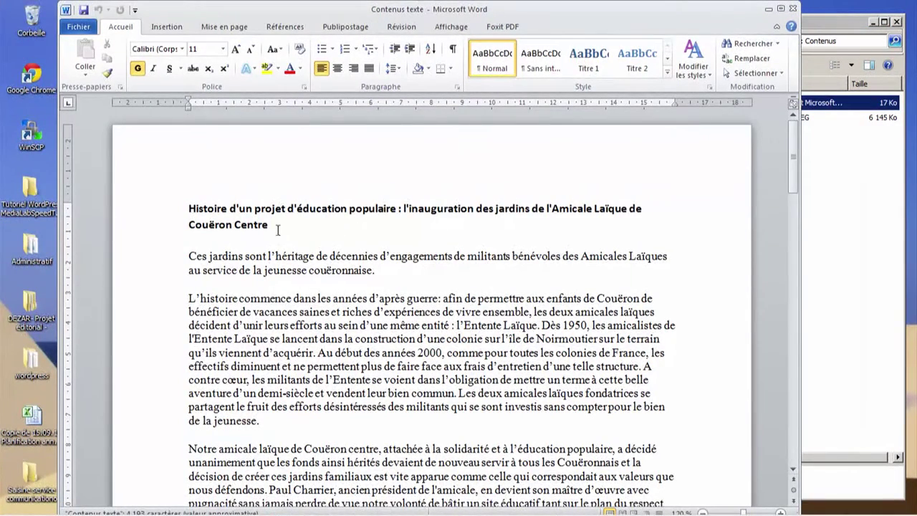
Step: Copy the Word document's bold two-line title into the maximized WordPress article's title field
triple_click(241, 212)
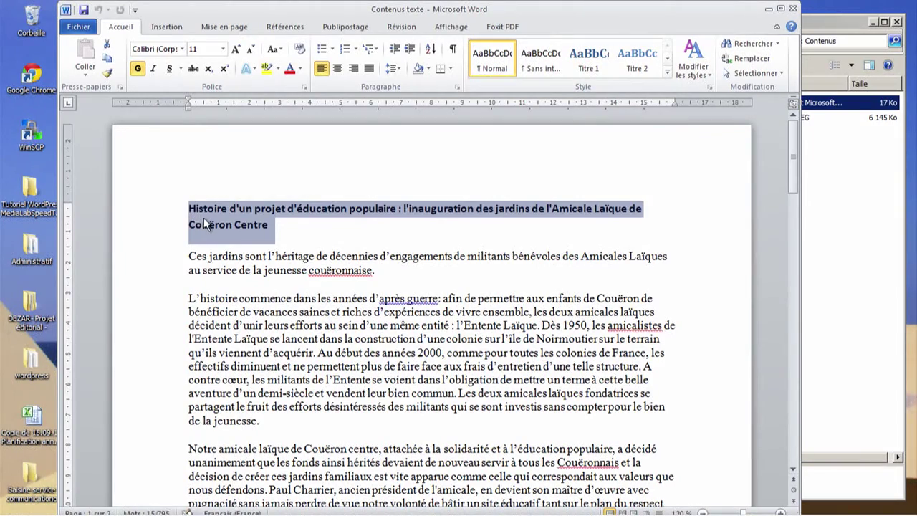
key(ctrl+c)
scroll(205, 224, down, 12)
scroll(414, 335, up, 10)
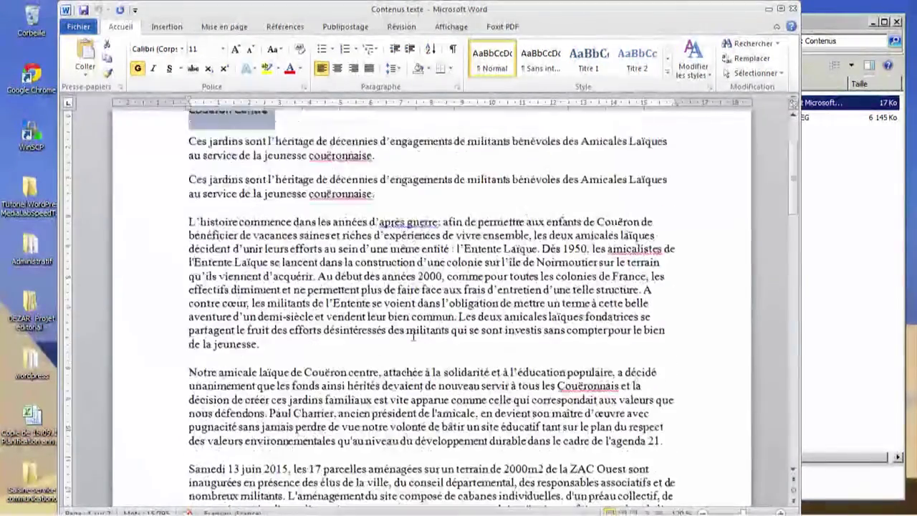
scroll(413, 335, up, 2)
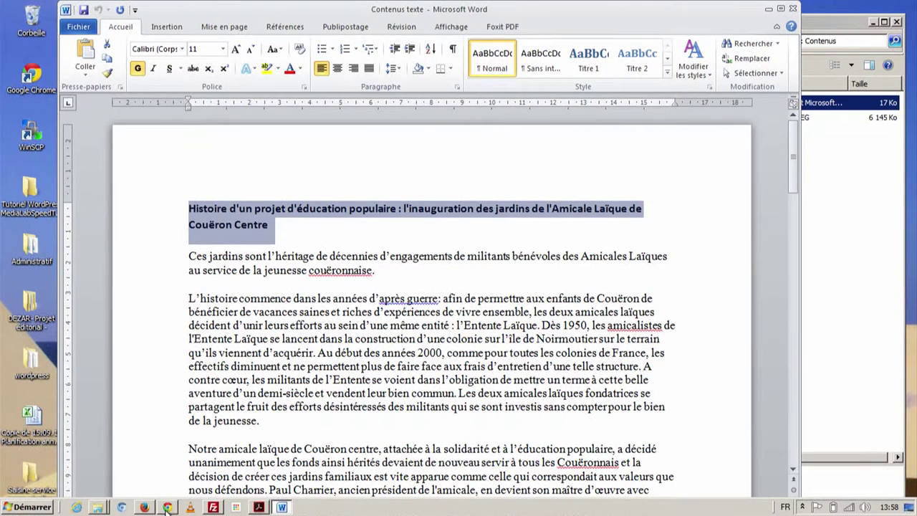
click(167, 508)
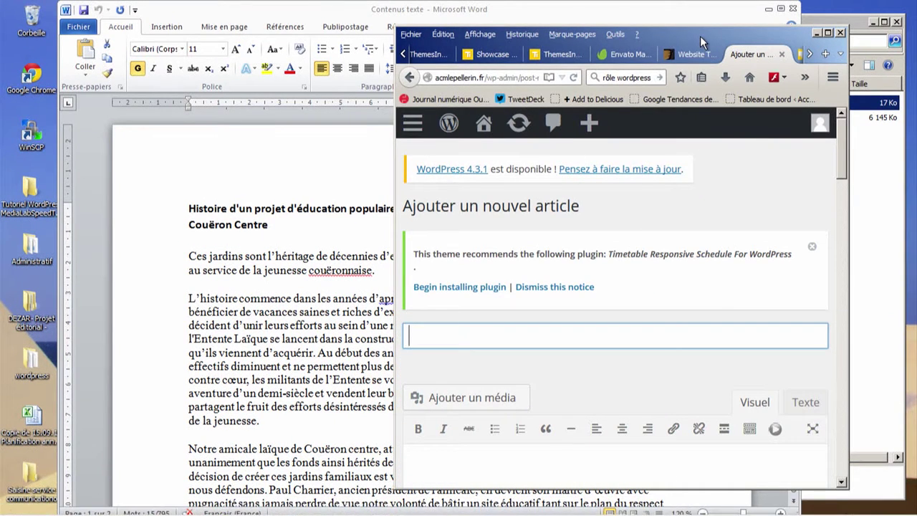
double_click(700, 35)
click(223, 278)
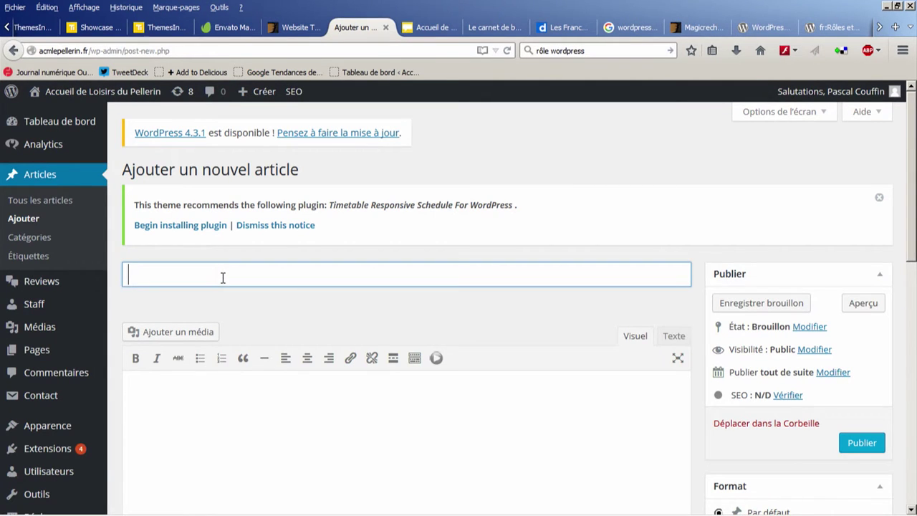
key(ctrl+v)
click(213, 444)
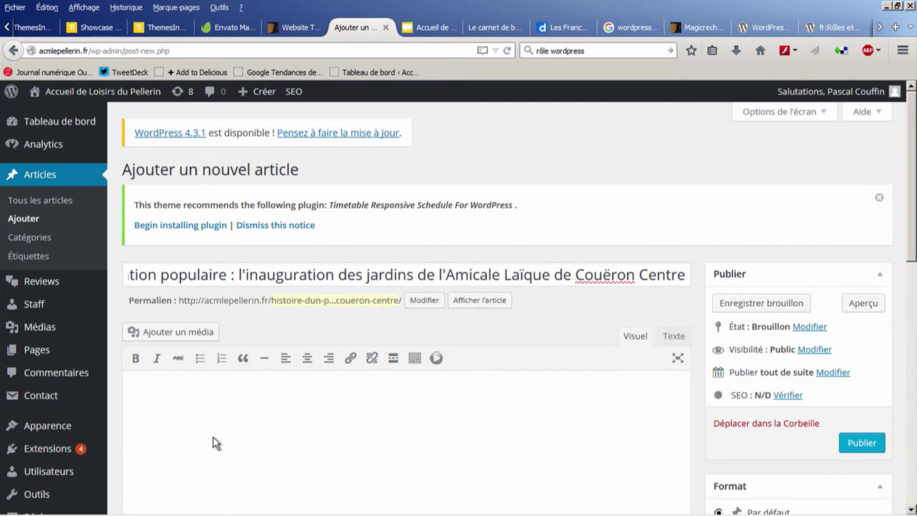
scroll(212, 443, down, 2)
Step: Select and copy the article's body text in Word, down to the signature line
click(282, 507)
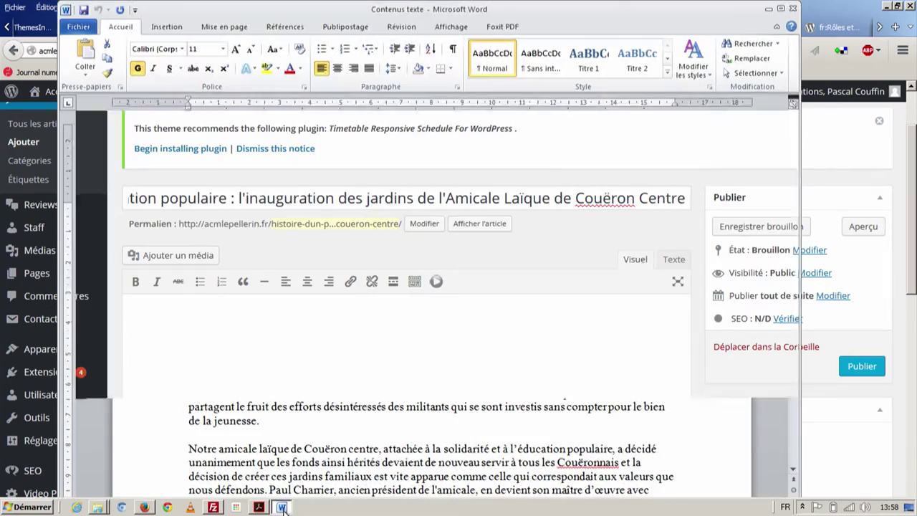
drag(188, 298, 259, 327)
drag(188, 256, 548, 444)
click(558, 385)
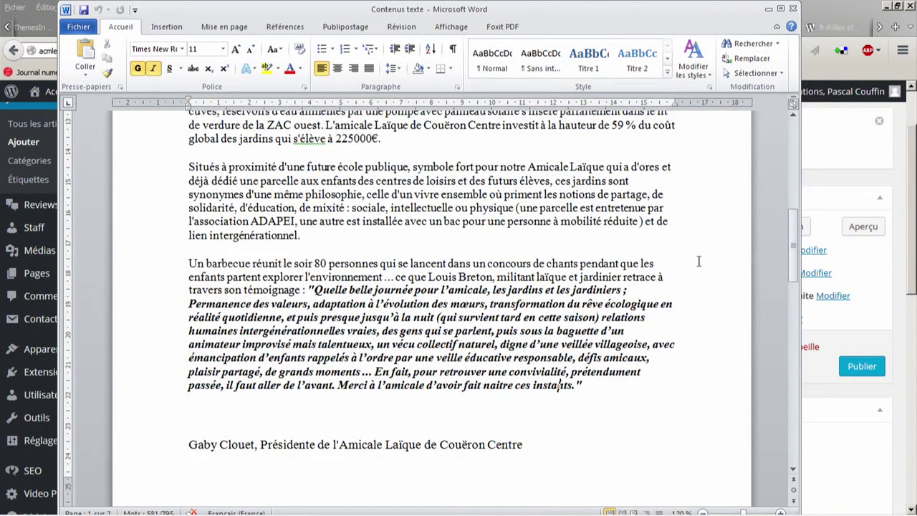
click(835, 10)
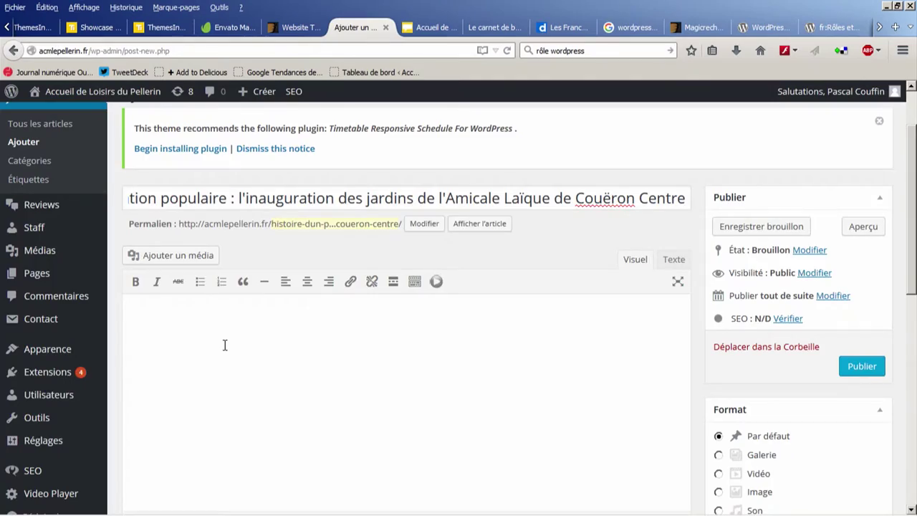
key(ctrl+v)
scroll(238, 366, up, 10)
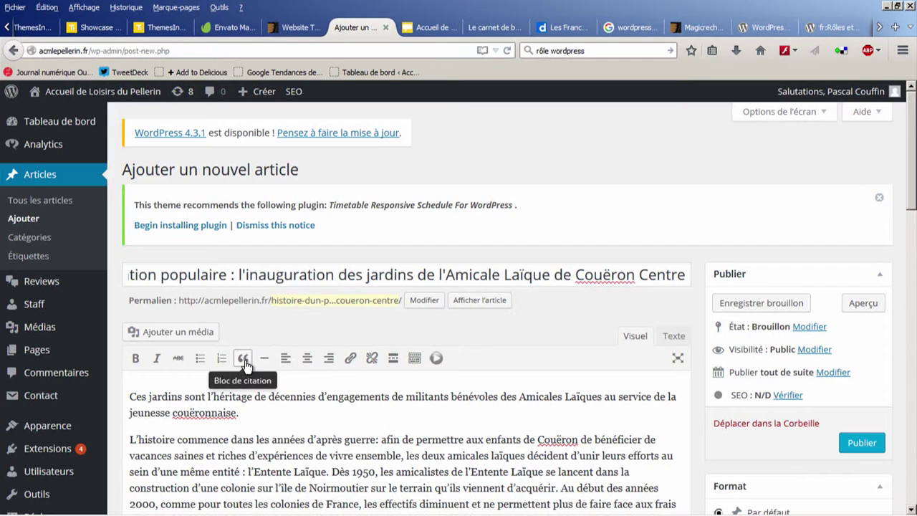
scroll(301, 358, down, 4)
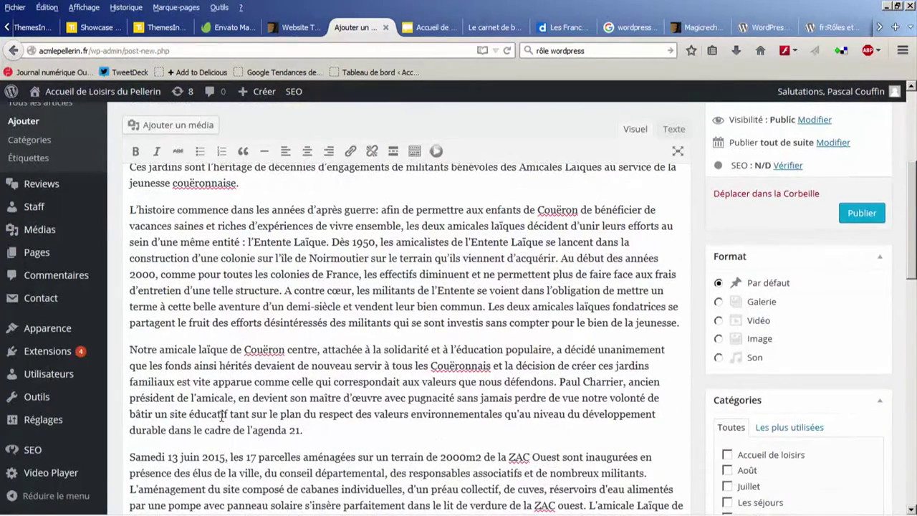
drag(563, 381, 497, 413)
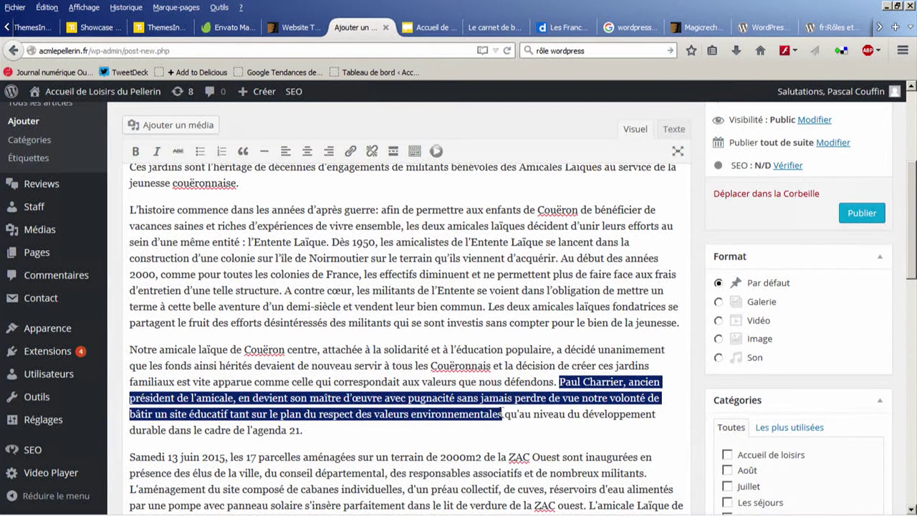
click(158, 349)
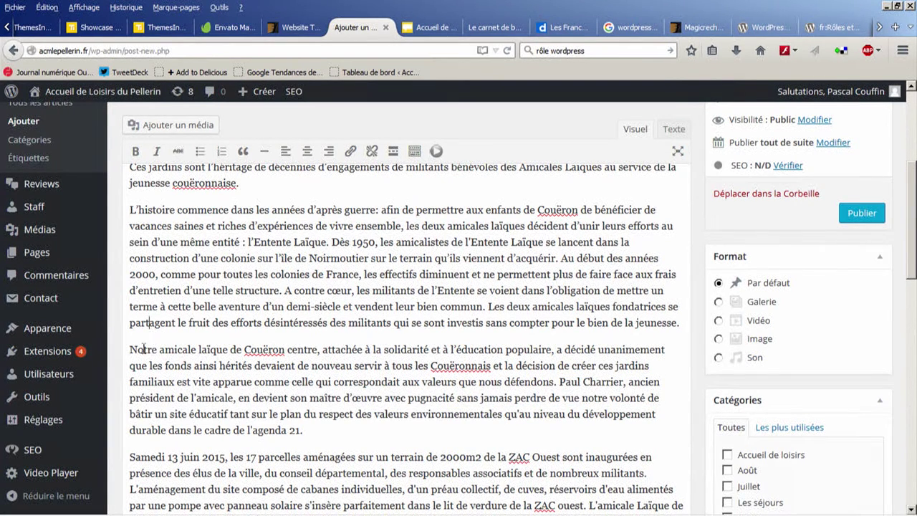
key(Return)
key(Return)
key(Return)
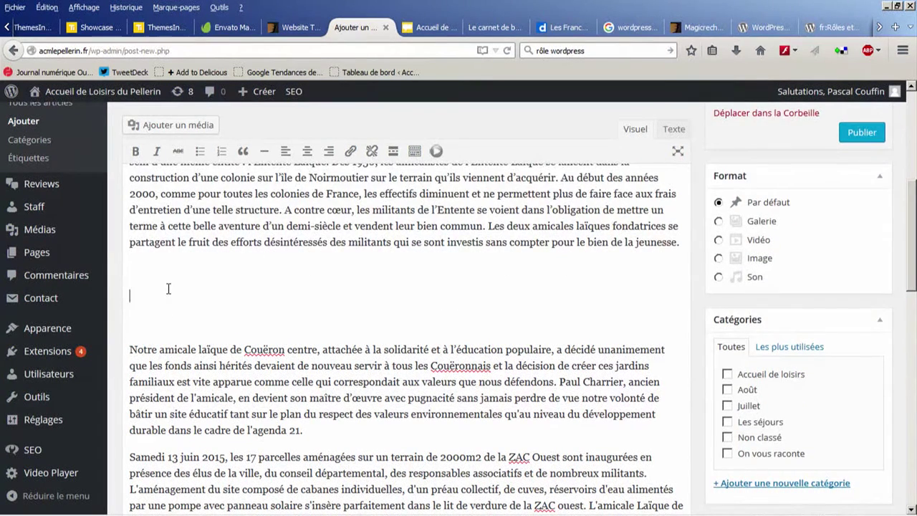
click(168, 289)
key(ctrl+v)
drag(615, 296, 129, 280)
click(240, 152)
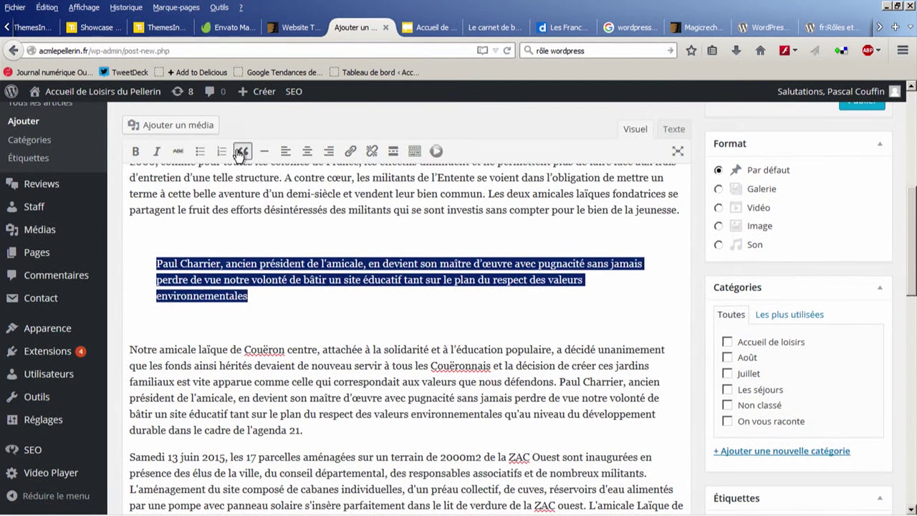
click(220, 365)
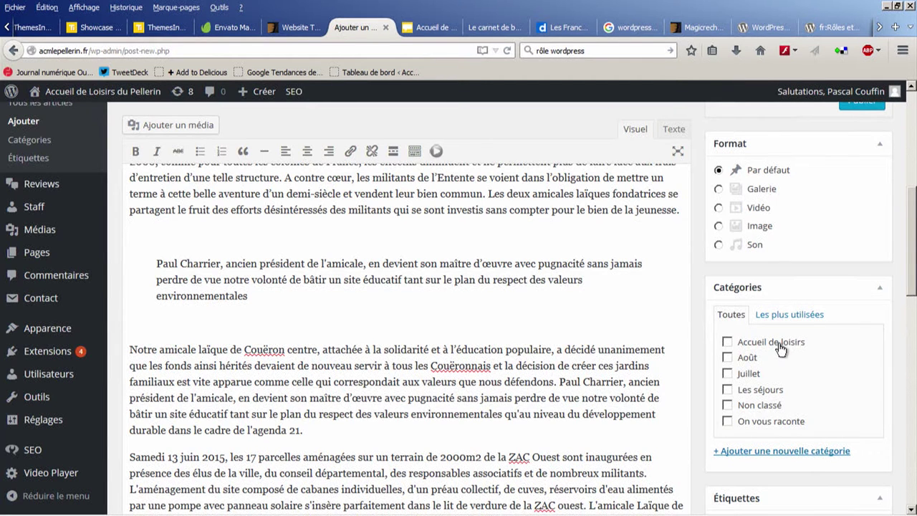
Step: Review the article, then switch to Texte and scroll through its HTML source
scroll(781, 349, down, 4)
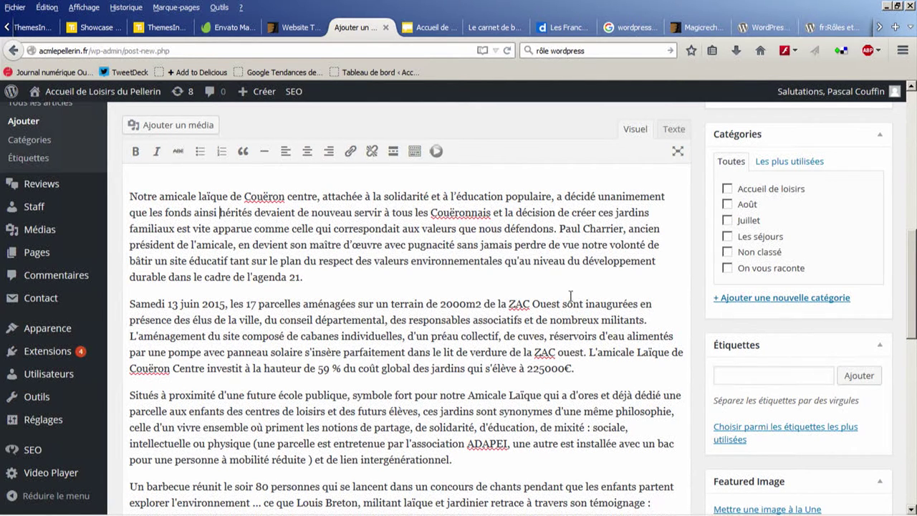
scroll(541, 294, down, 5)
scroll(463, 306, up, 10)
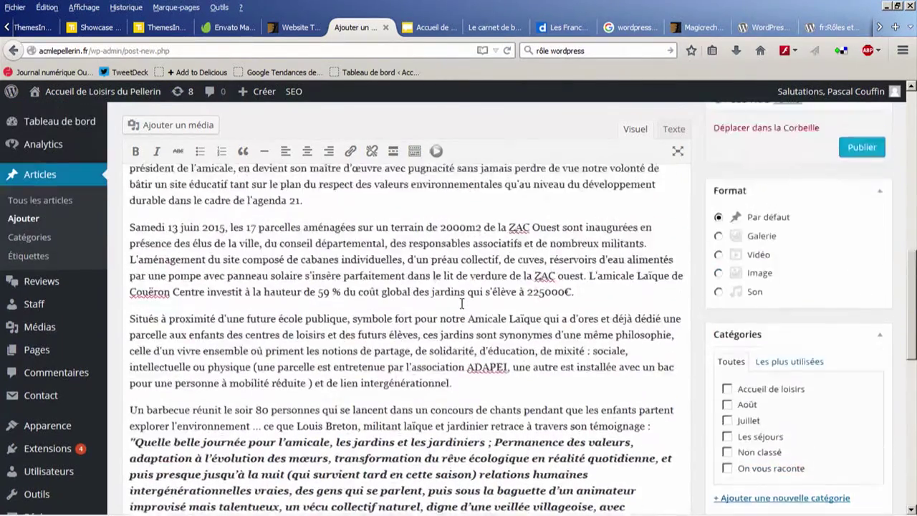
click(677, 129)
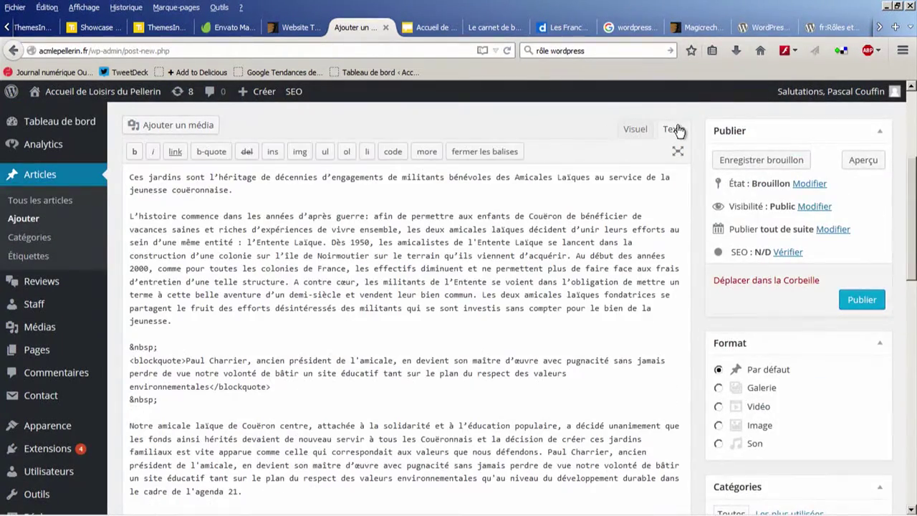
scroll(528, 311, up, 4)
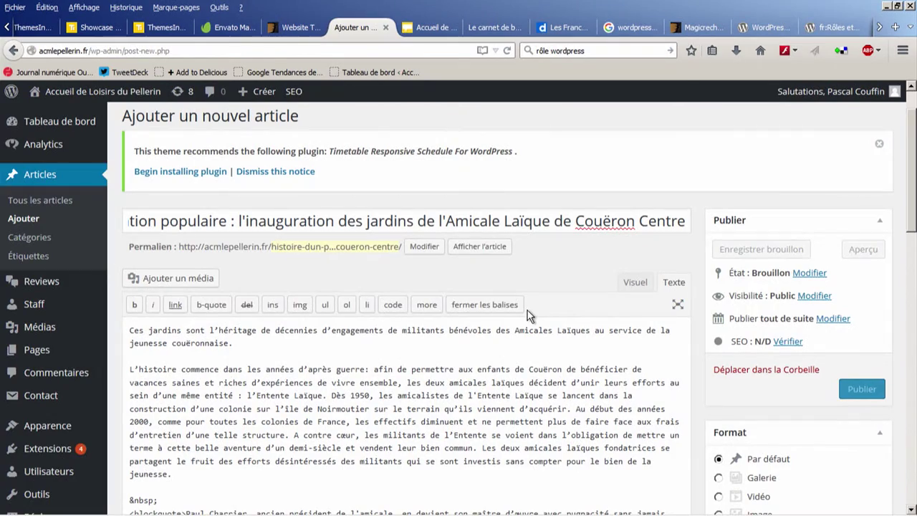
scroll(528, 310, down, 8)
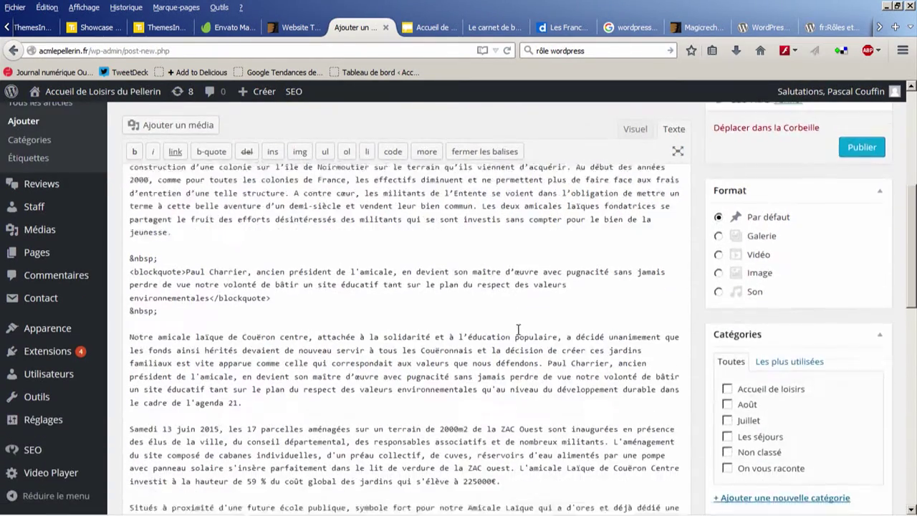
scroll(511, 324, up, 8)
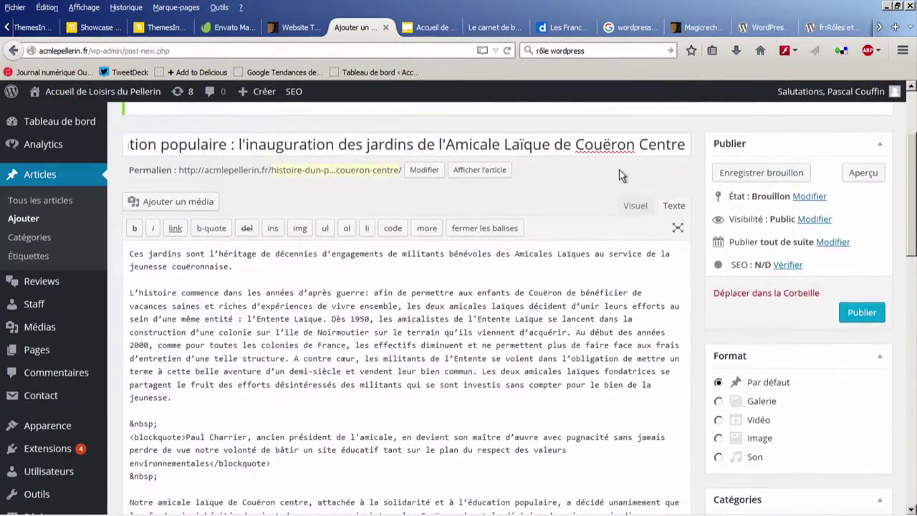
Step: Bold the opening paragraph 'Ces jardins sont l'héritage…' in Visuel, then return to Texte
click(636, 206)
drag(245, 283, 129, 266)
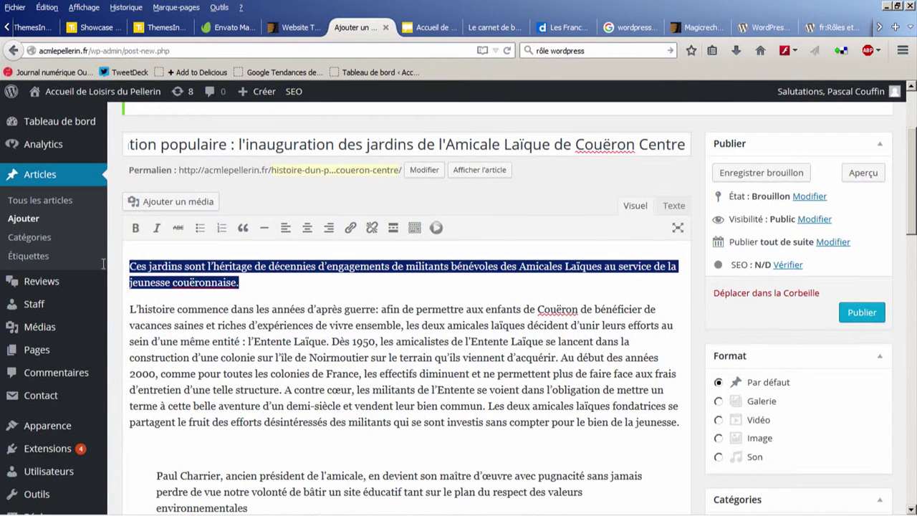
click(135, 228)
click(350, 323)
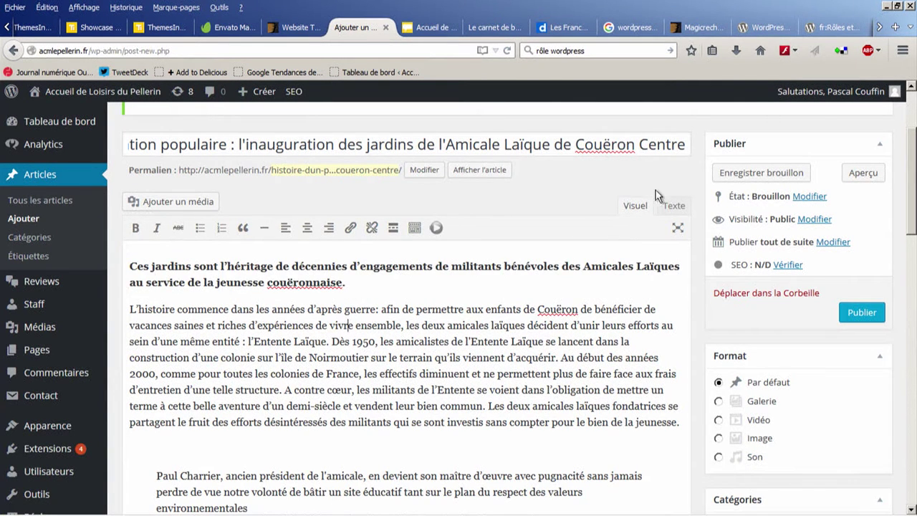
click(673, 205)
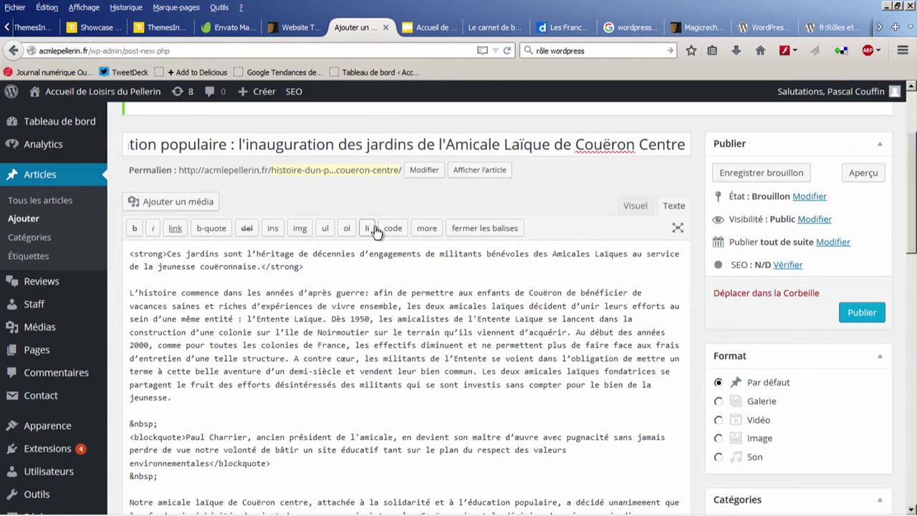
Step: Scroll down to the Yoast SEO box and click into the SEO title
scroll(373, 228, down, 3)
scroll(373, 228, down, 6)
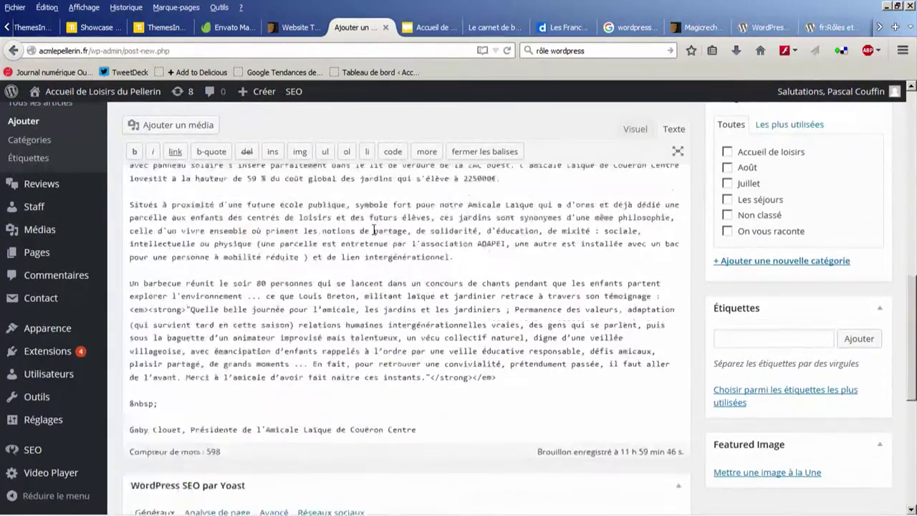
scroll(378, 246, down, 2)
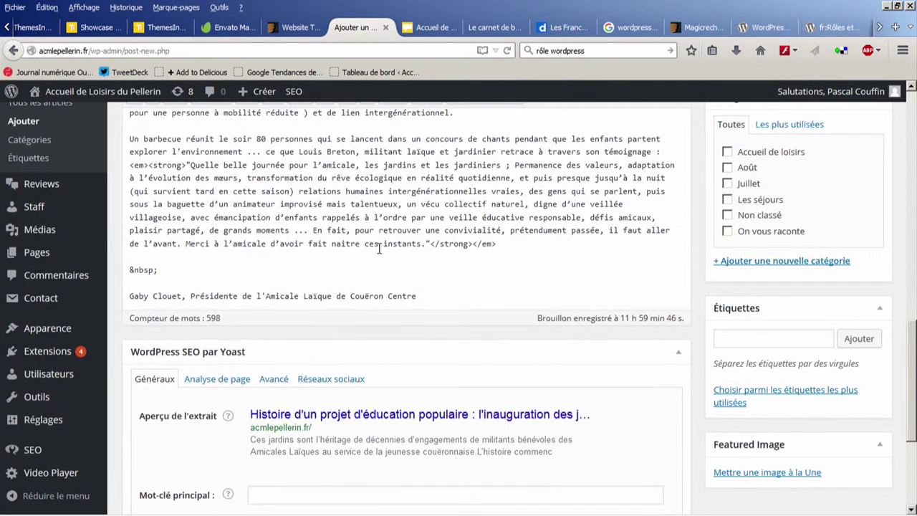
scroll(379, 248, down, 3)
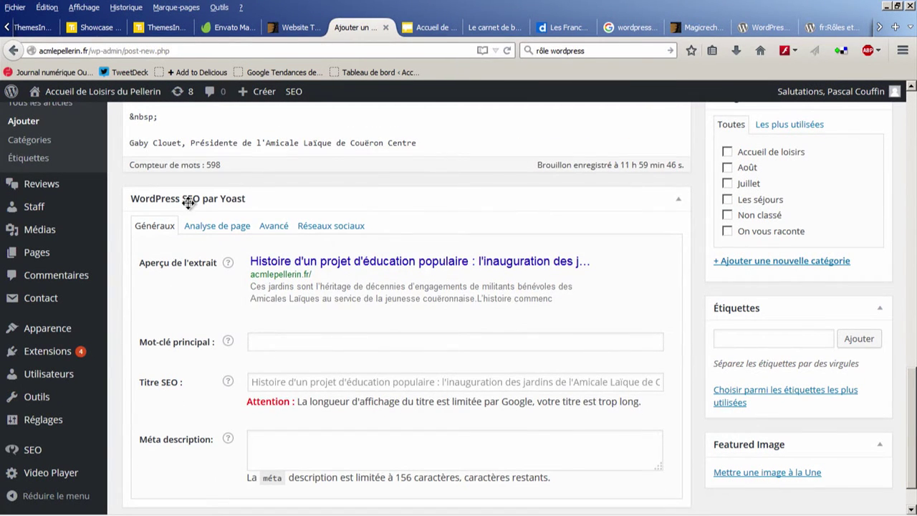
scroll(291, 319, down, 1)
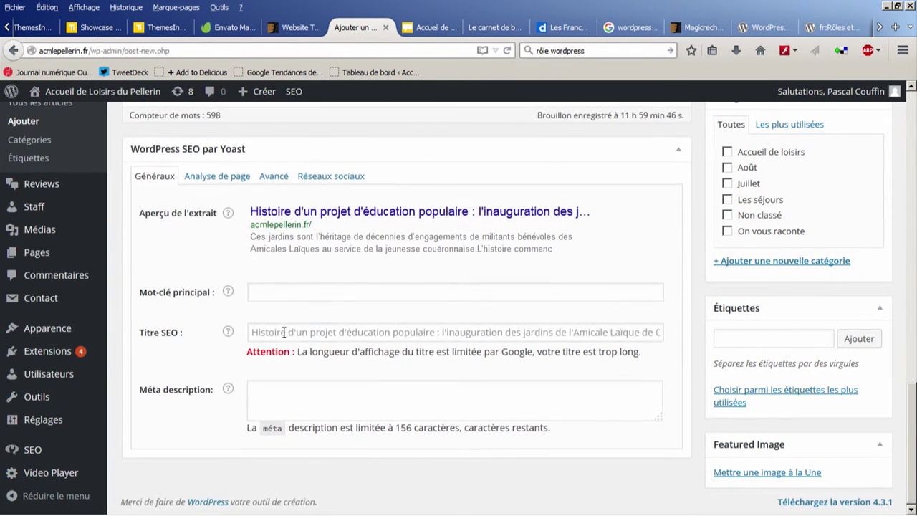
click(278, 327)
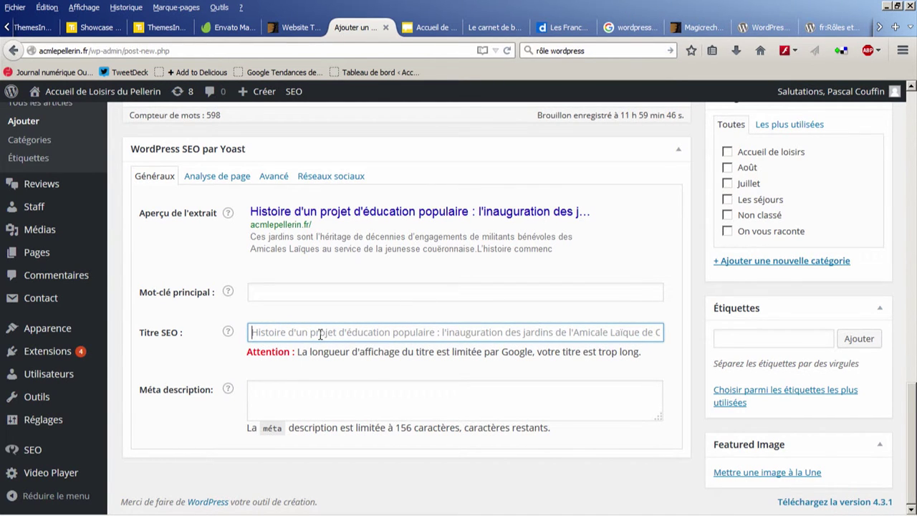
Step: Right-click Aperçu to open the draft's preview in a new tab
scroll(347, 323, up, 5)
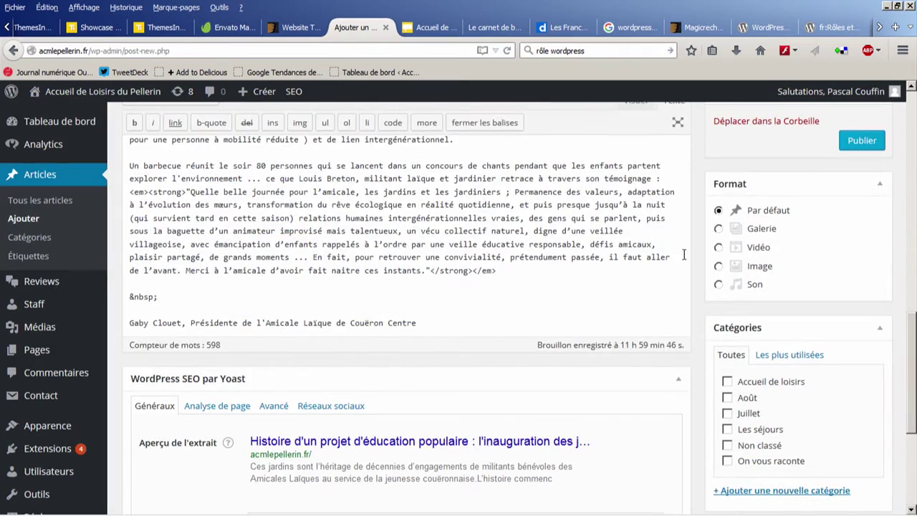
scroll(681, 310, down, 5)
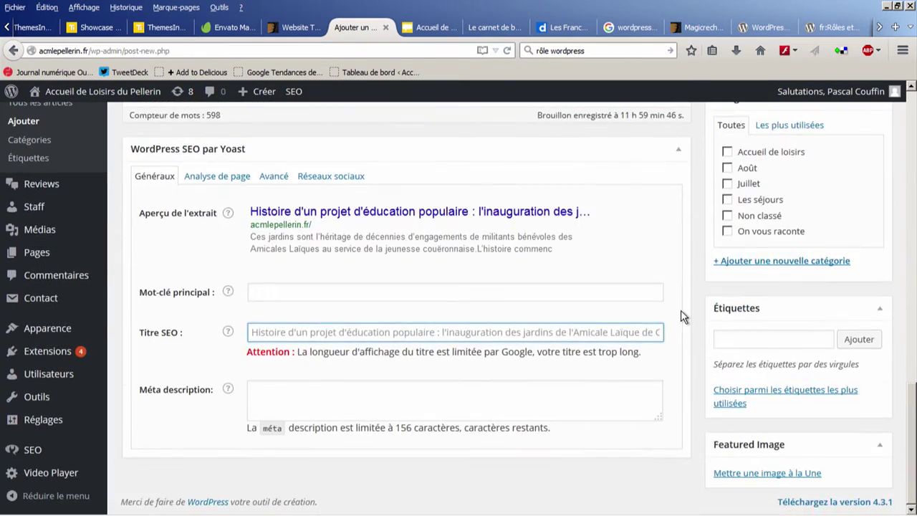
scroll(681, 317, up, 10)
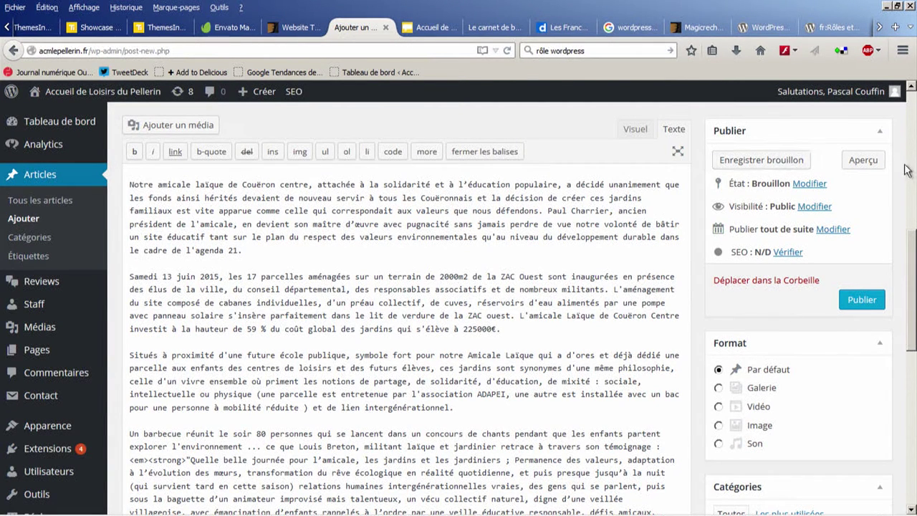
right_click(861, 167)
click(788, 173)
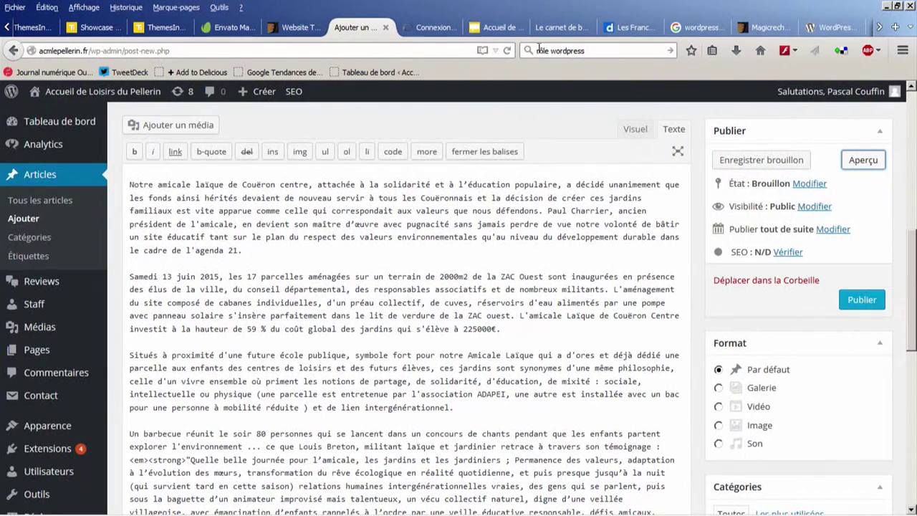
click(433, 27)
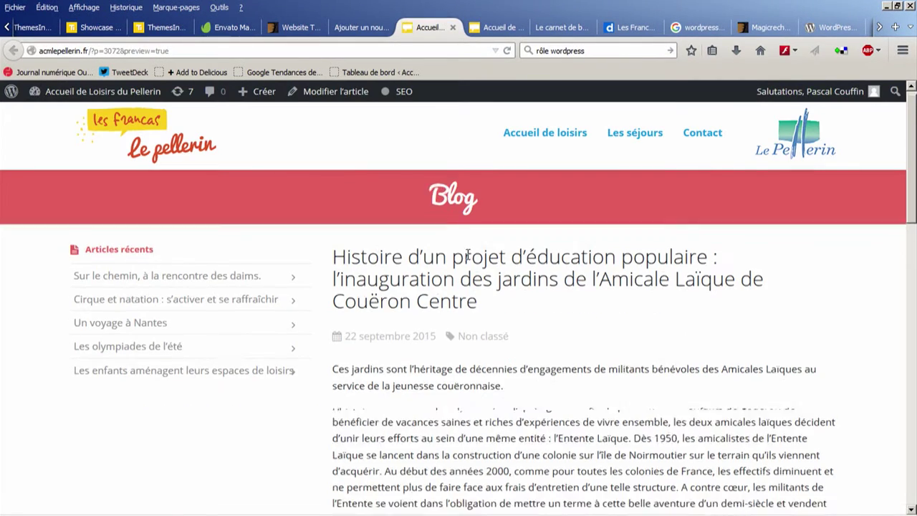
scroll(467, 260, down, 2)
scroll(472, 250, up, 2)
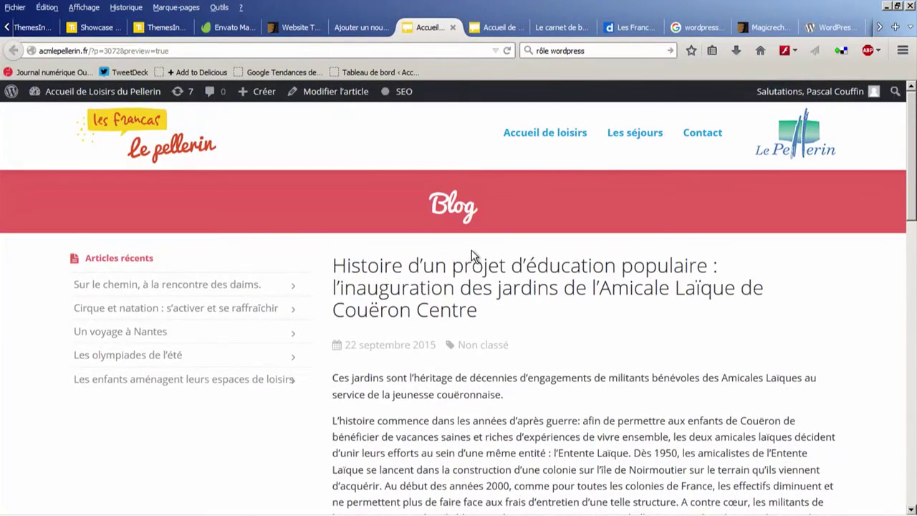
scroll(472, 250, down, 7)
scroll(471, 250, down, 6)
scroll(430, 269, up, 5)
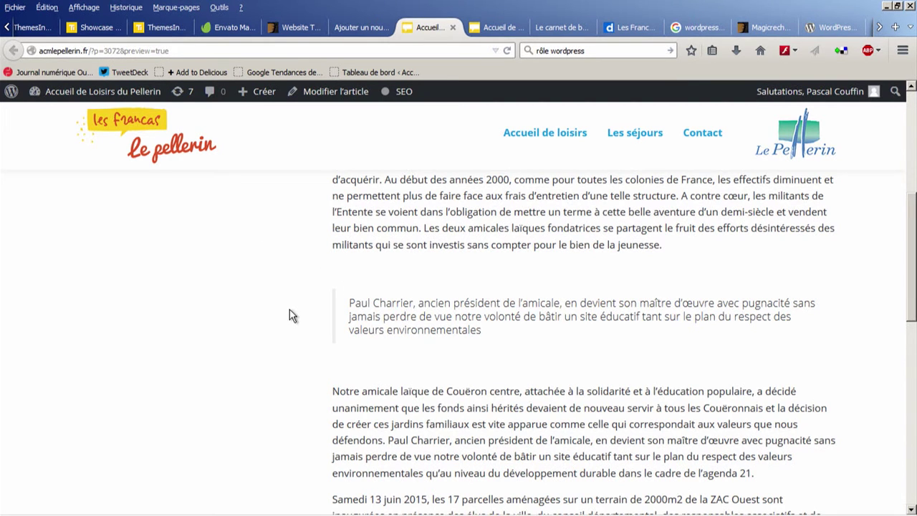
scroll(291, 319, down, 5)
scroll(384, 318, down, 8)
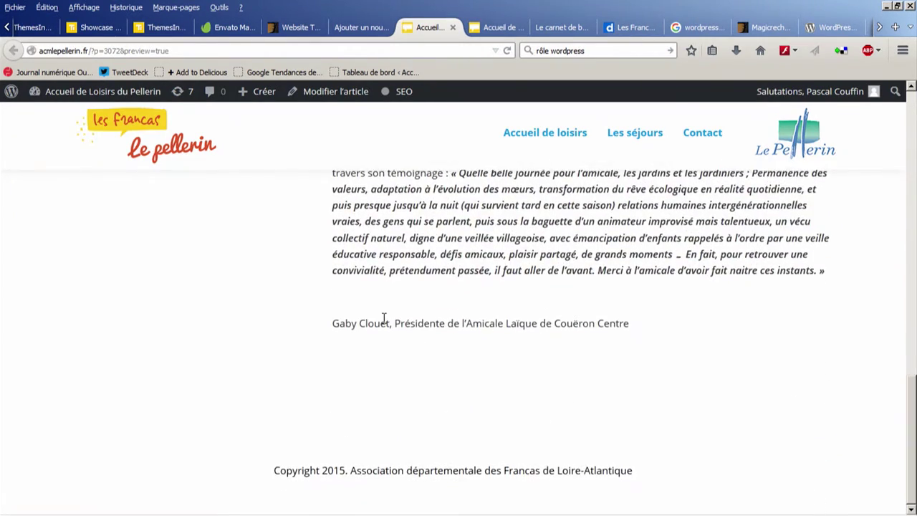
scroll(453, 285, up, 2)
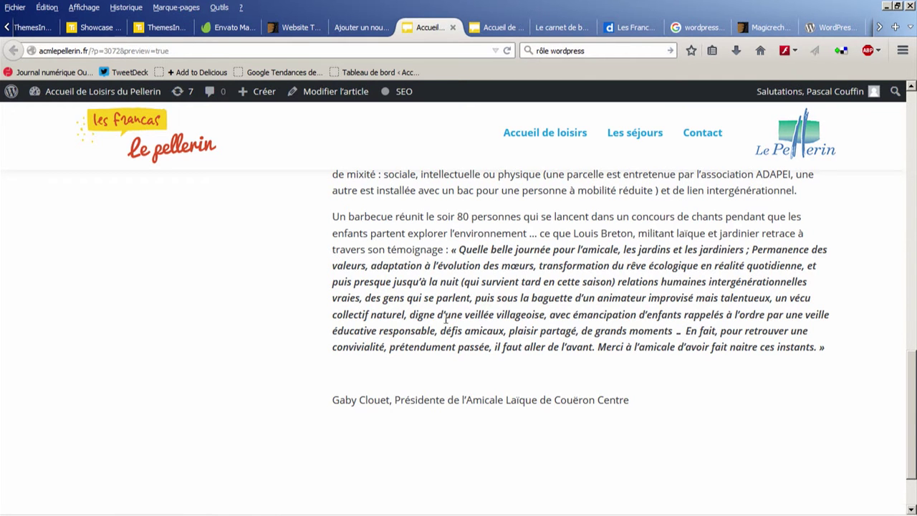
click(277, 509)
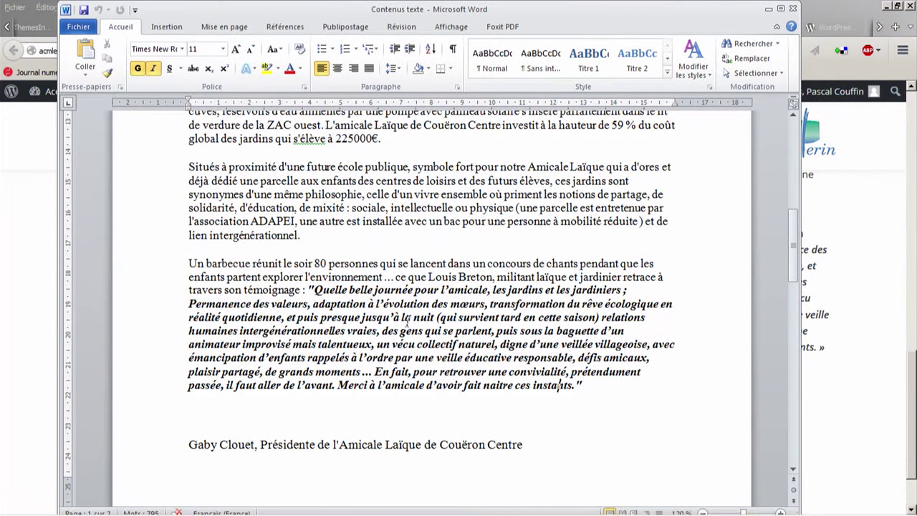
click(868, 208)
scroll(772, 297, up, 10)
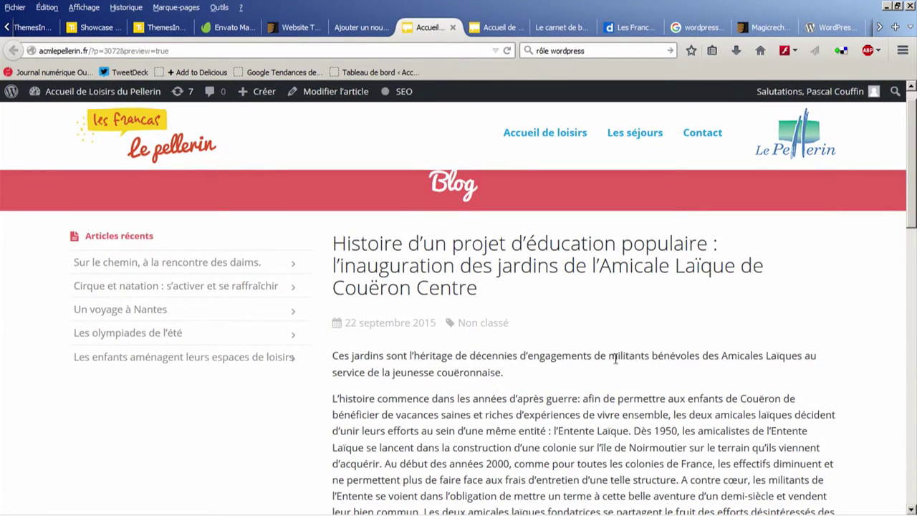
scroll(612, 361, up, 1)
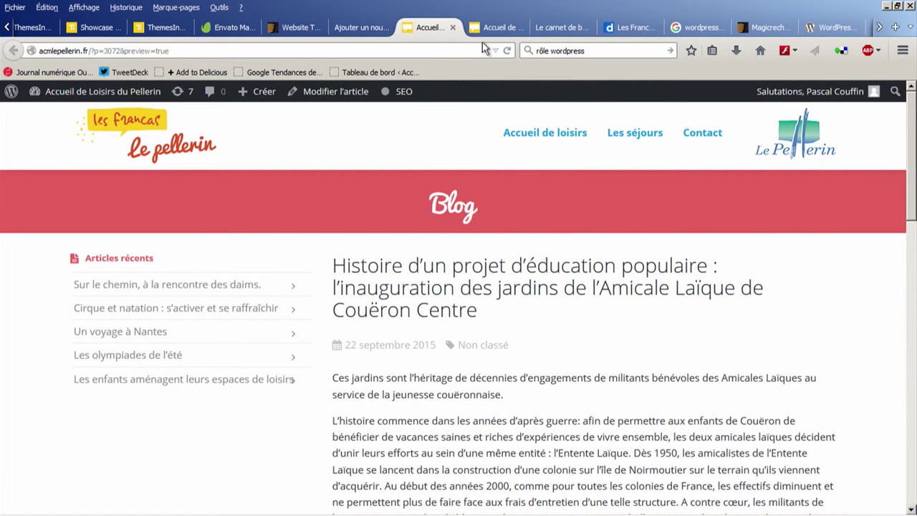
click(359, 28)
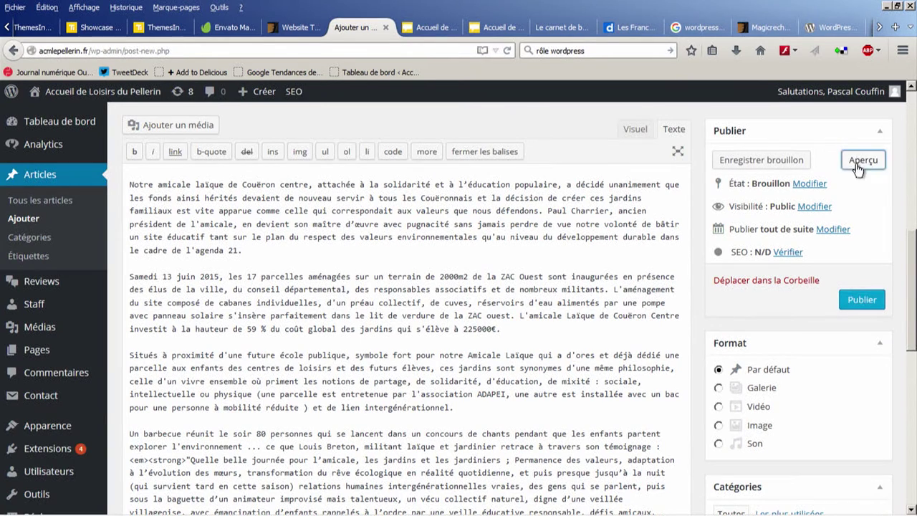
click(860, 307)
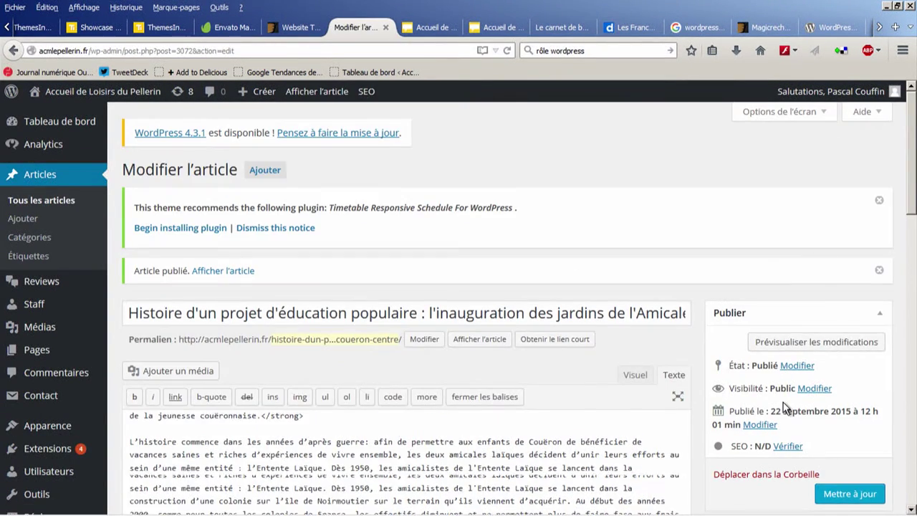
mouse_move(684, 513)
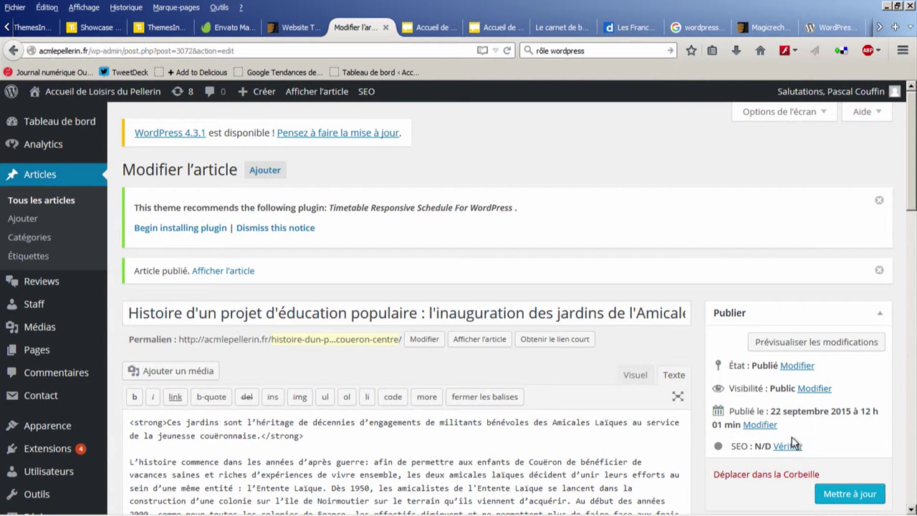
scroll(745, 447, down, 2)
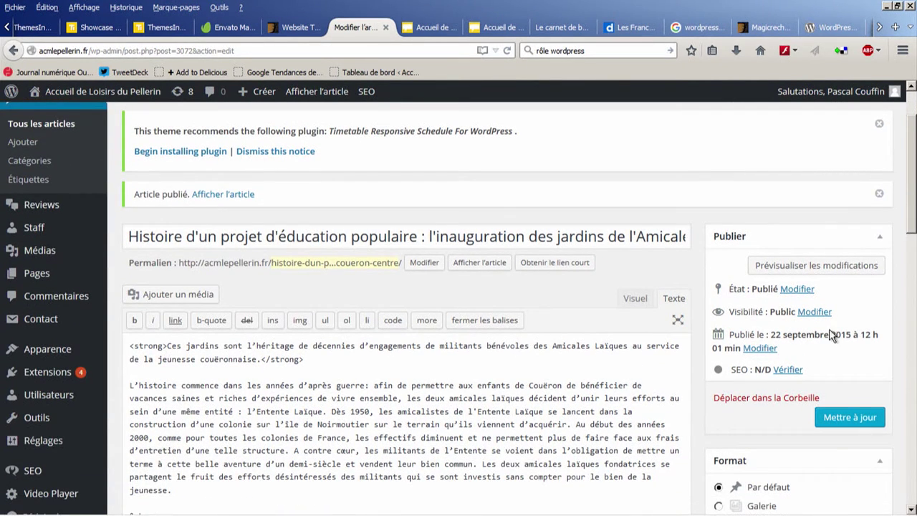
click(759, 347)
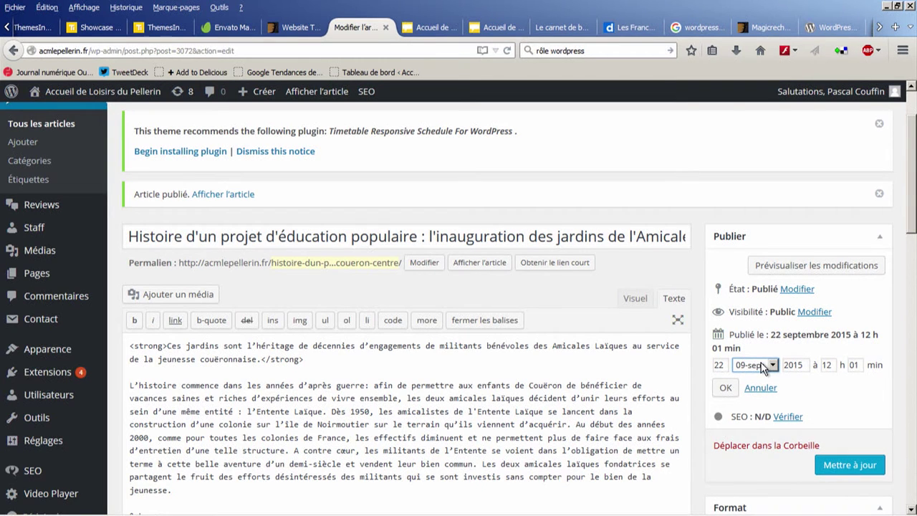
click(763, 365)
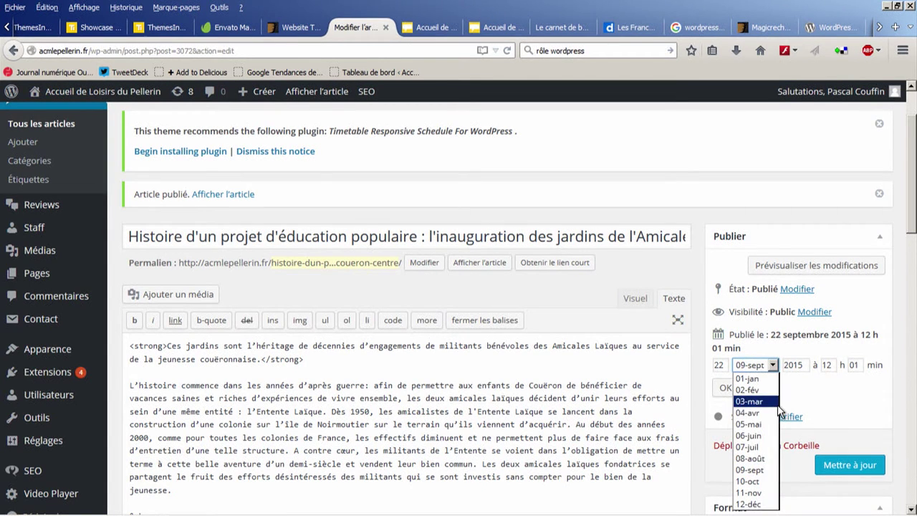
click(801, 231)
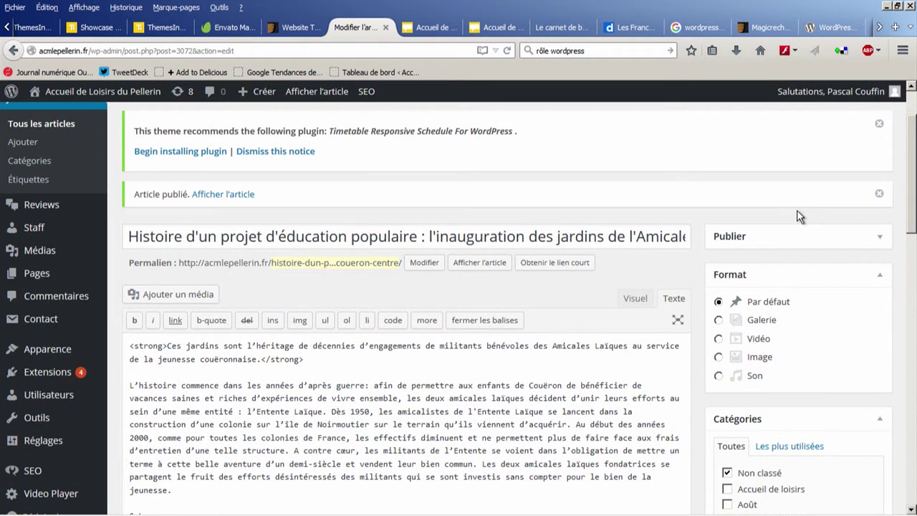
scroll(799, 373, down, 5)
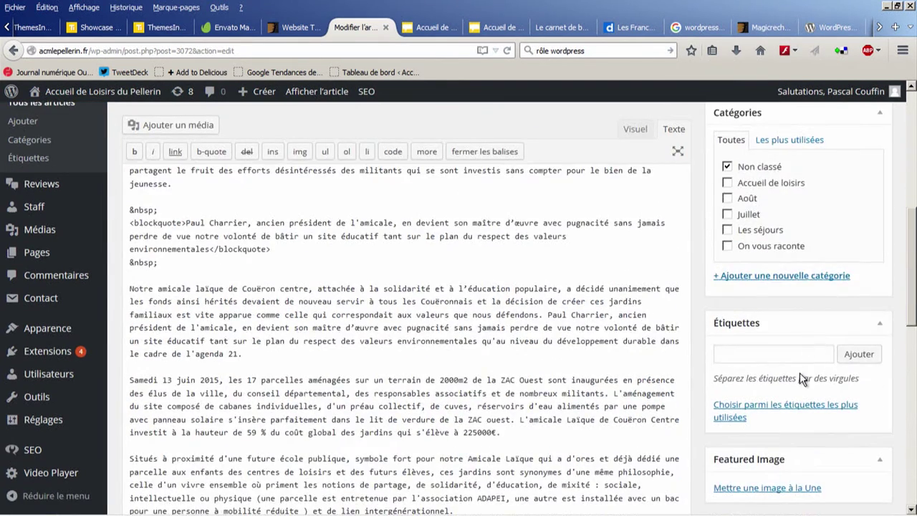
scroll(799, 372, down, 10)
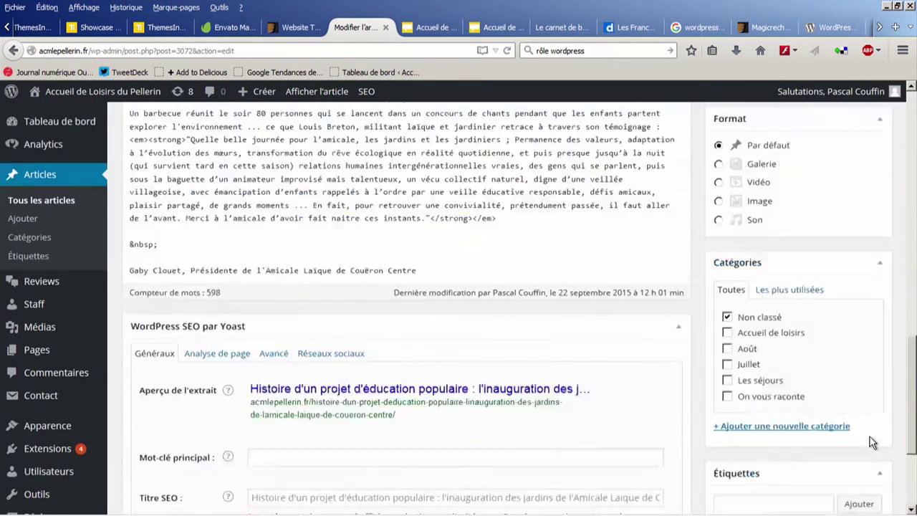
scroll(873, 443, up, 15)
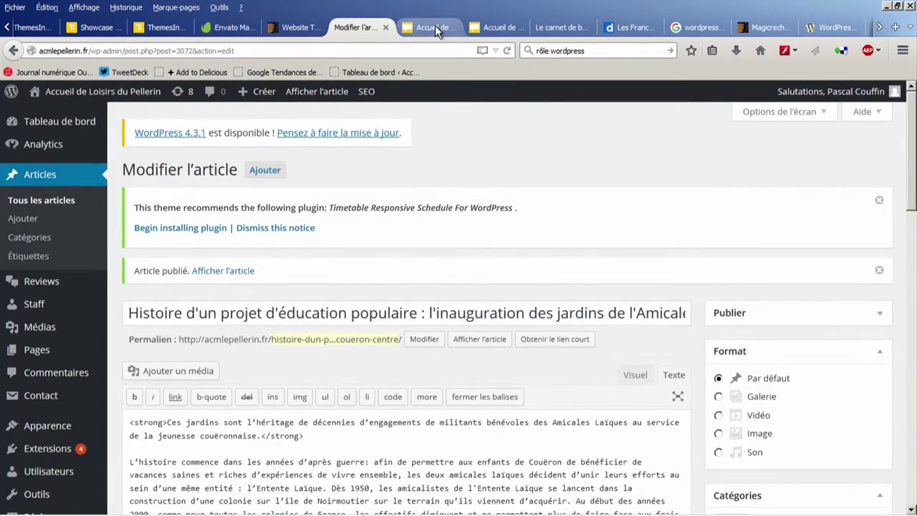
click(435, 27)
click(179, 152)
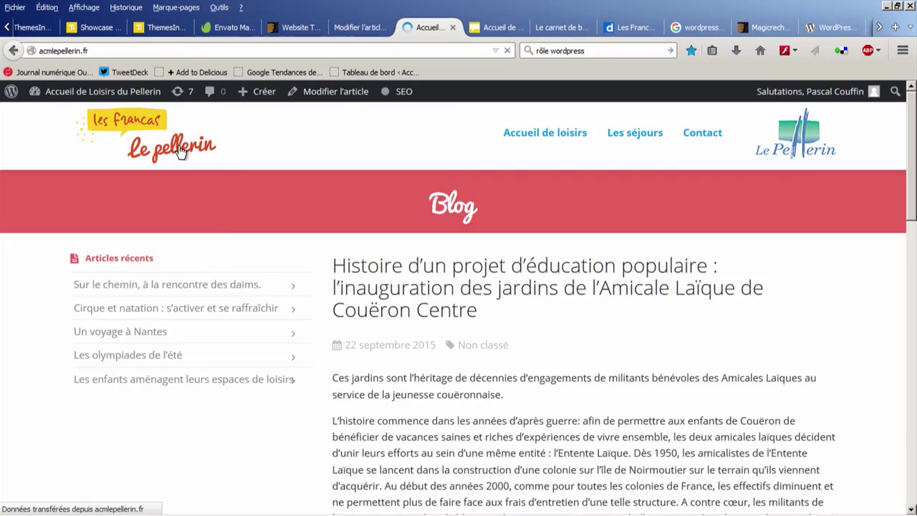
scroll(227, 255, down, 8)
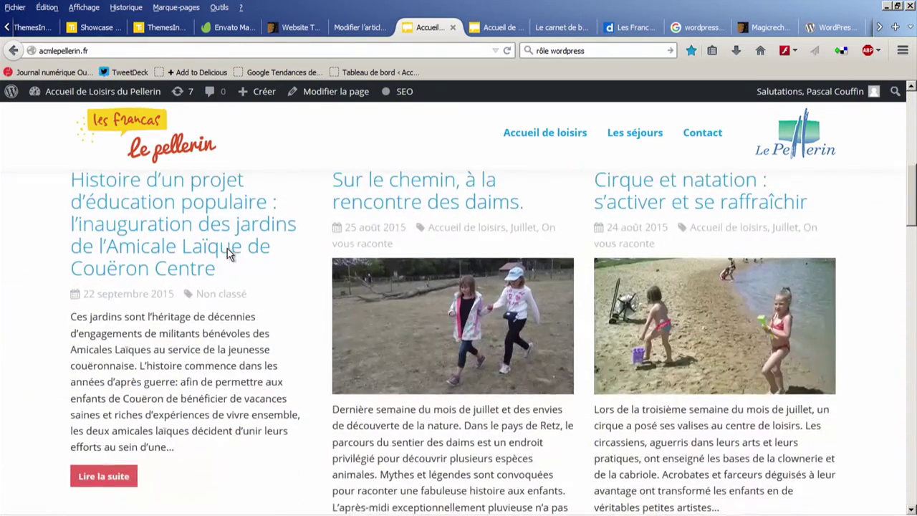
scroll(167, 258, down, 2)
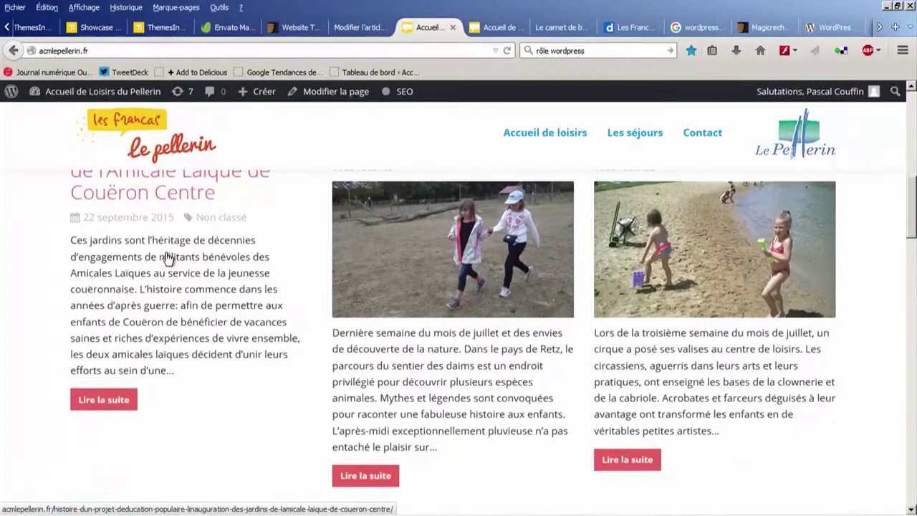
click(359, 27)
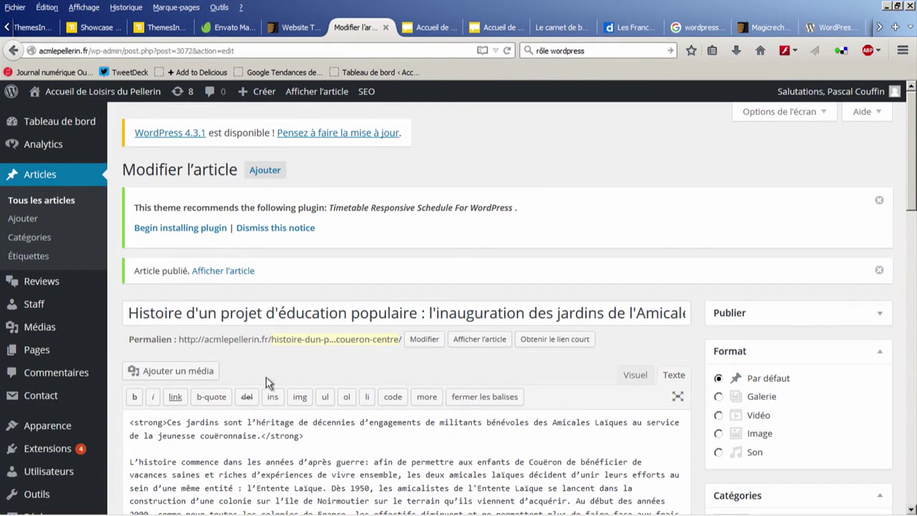
scroll(201, 433, down, 2)
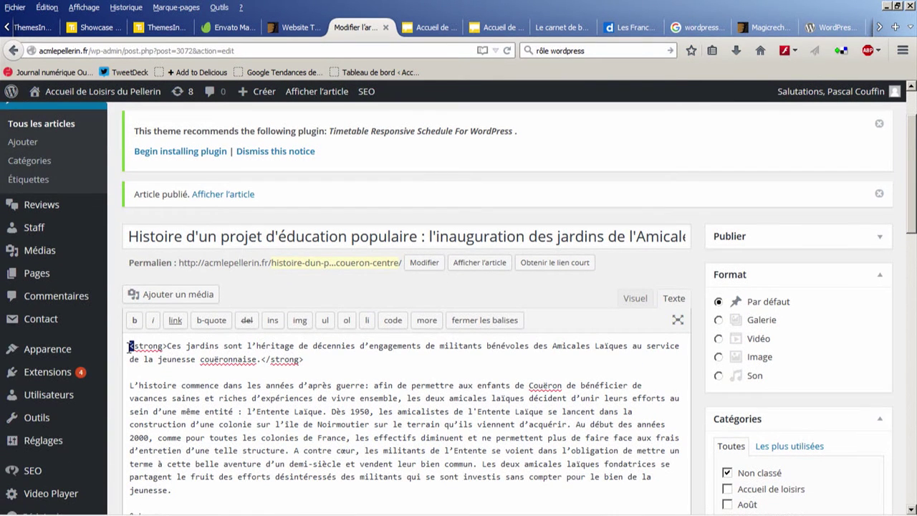
Step: Switch to Visuel and open Ajouter un média on its Envoyer des fichiers upload panel
click(635, 298)
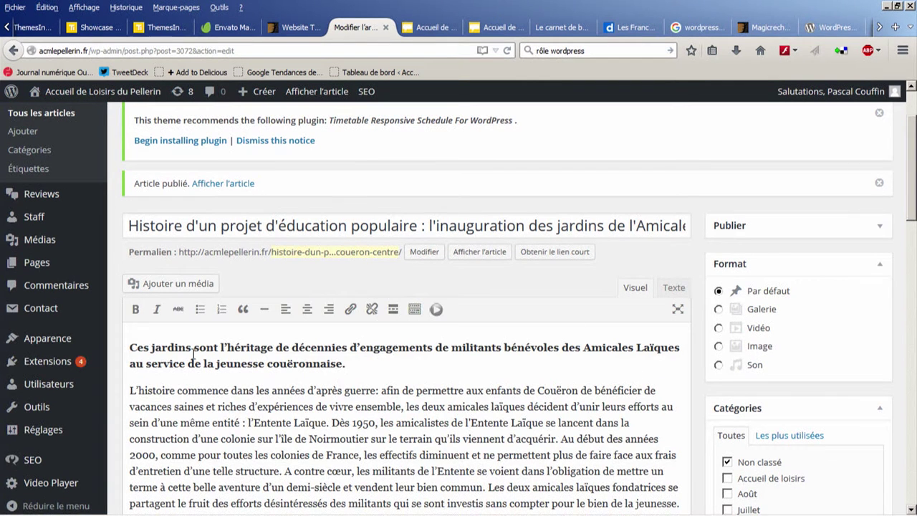
click(143, 283)
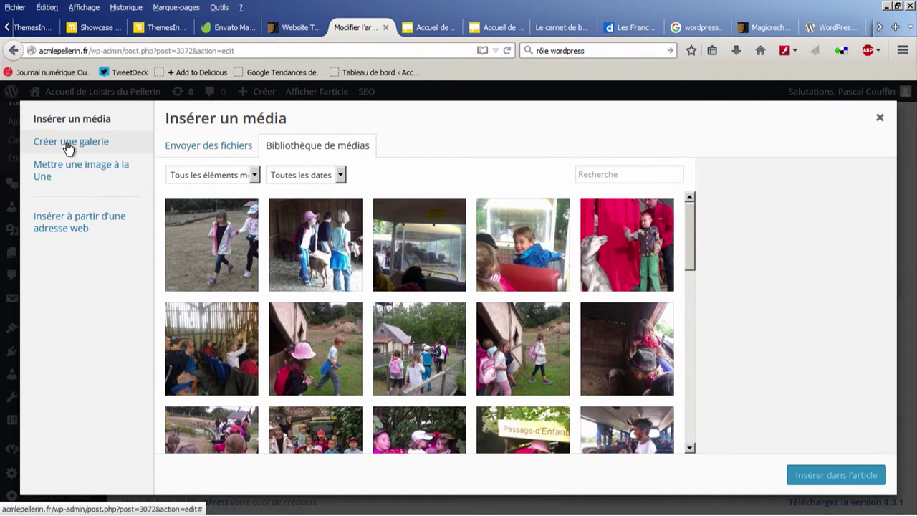
click(222, 152)
click(283, 148)
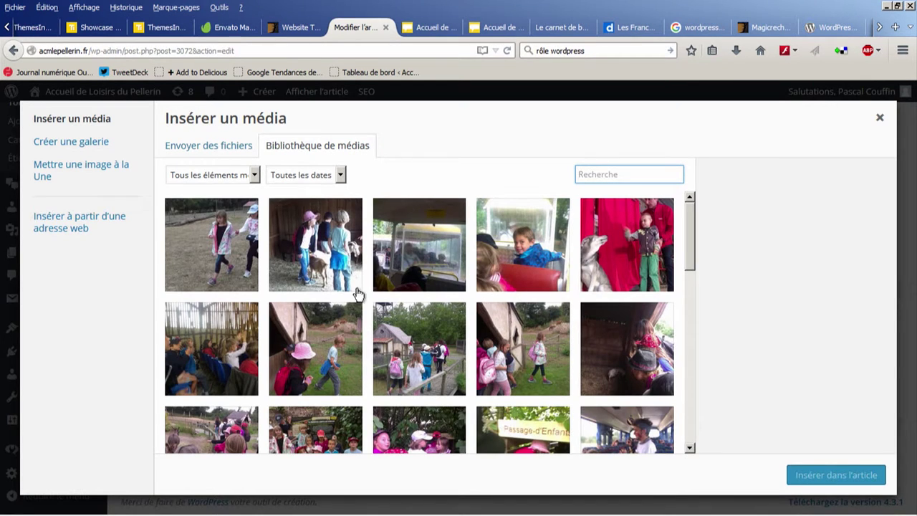
click(222, 142)
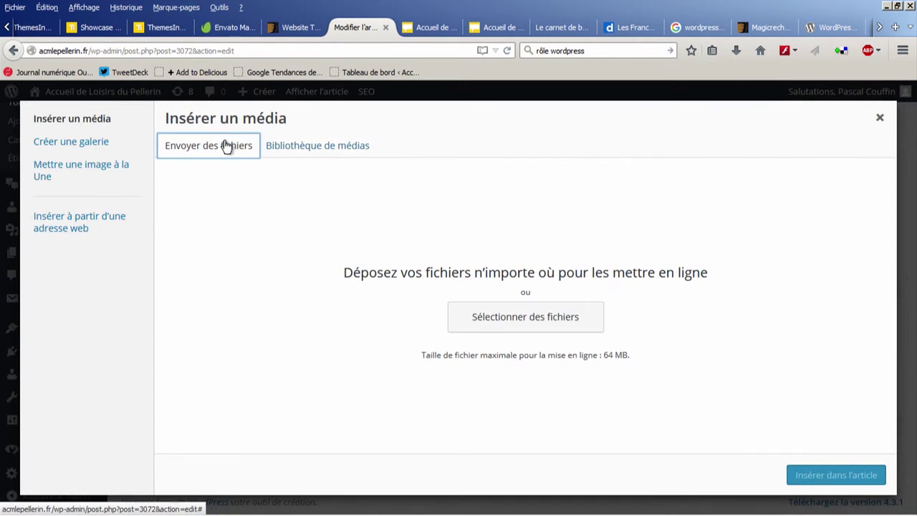
Step: Upload img_coueronprojeteducpop from Tutoriel WordPress MediaLabSpeedTraining > Contenus into the media library
click(520, 317)
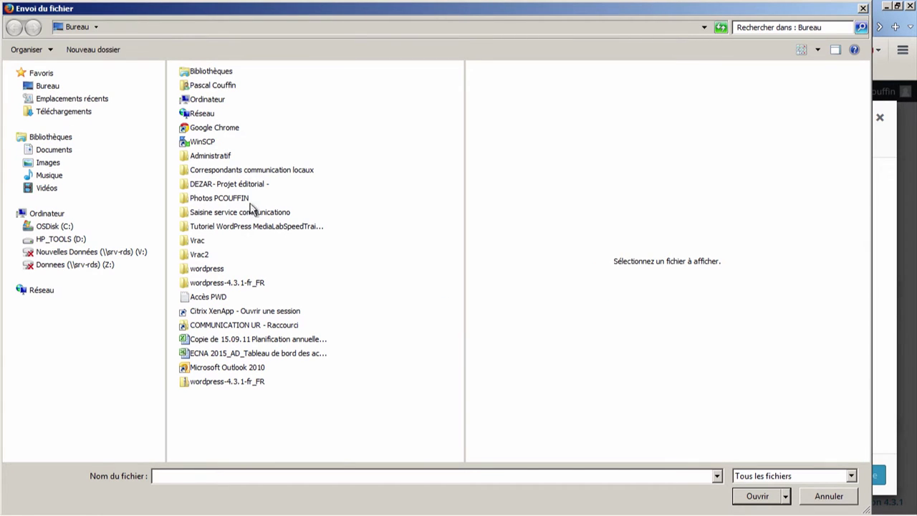
click(252, 228)
double_click(252, 227)
double_click(208, 105)
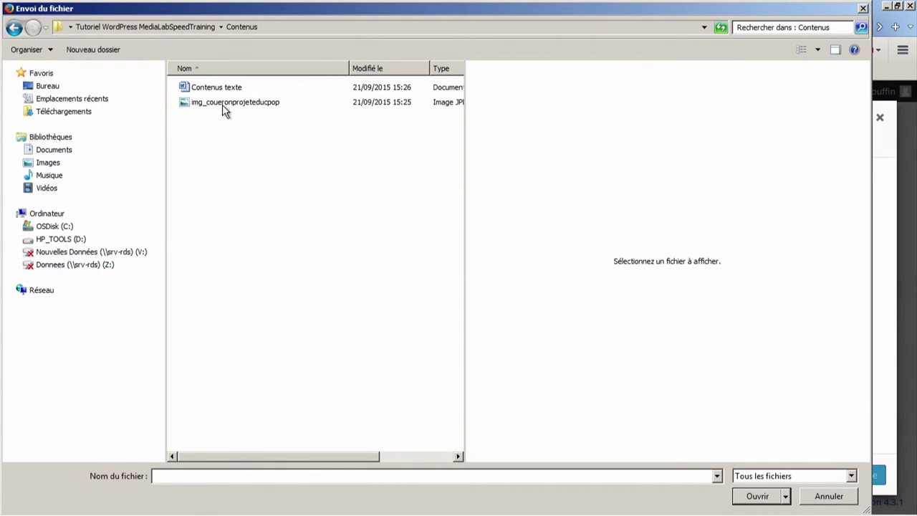
click(222, 105)
drag(465, 209, 564, 206)
click(759, 499)
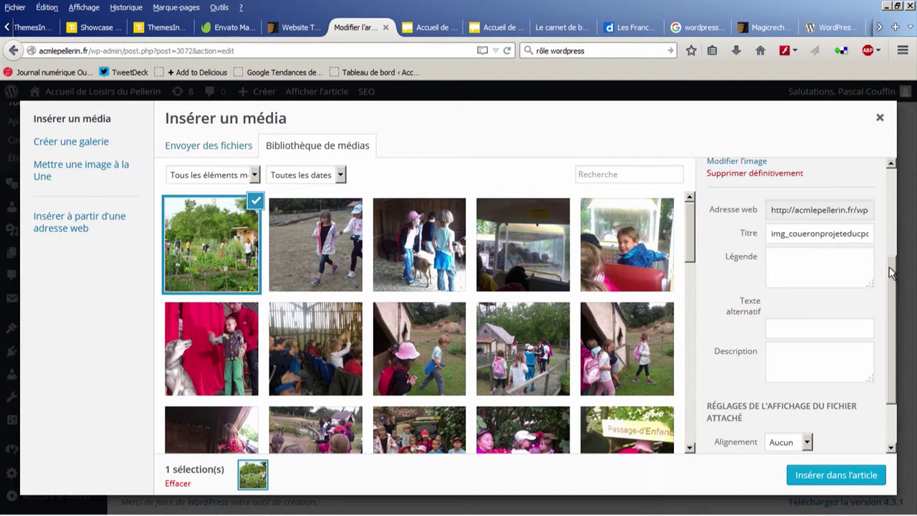
Step: Caption the photo 'Les jardins de Couëron', align it Gauche at Grande 1024 × 768, and insert it
click(847, 270)
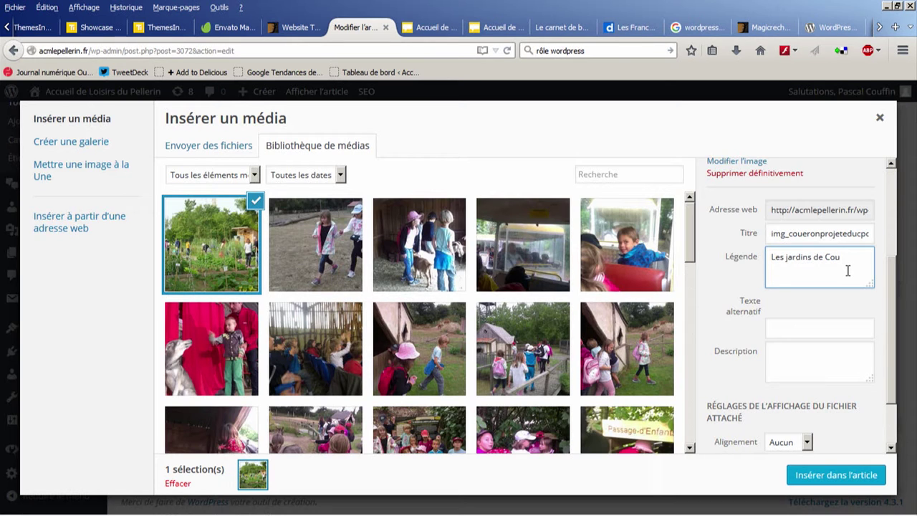
scroll(817, 331, down, 2)
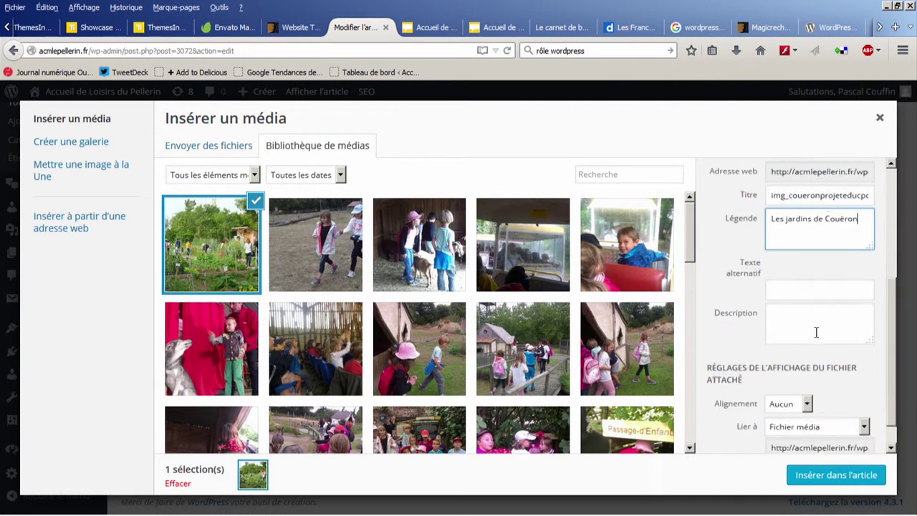
click(808, 375)
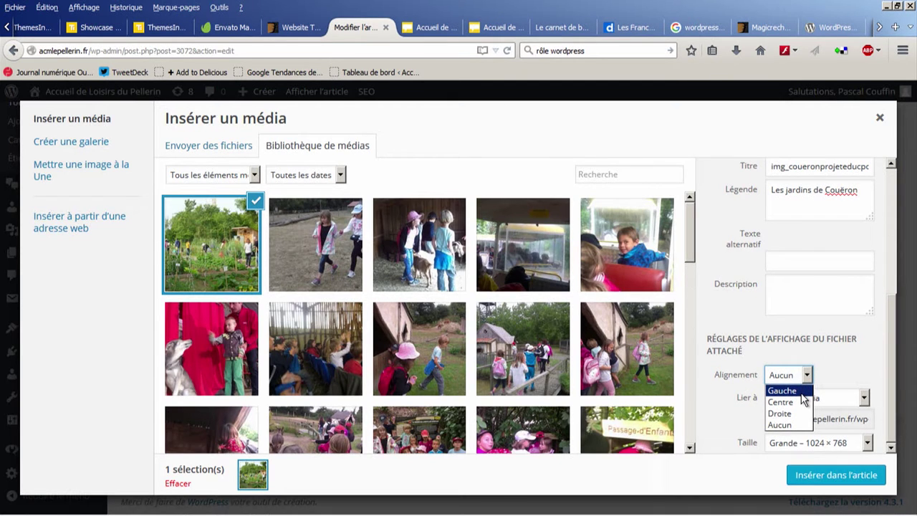
click(801, 393)
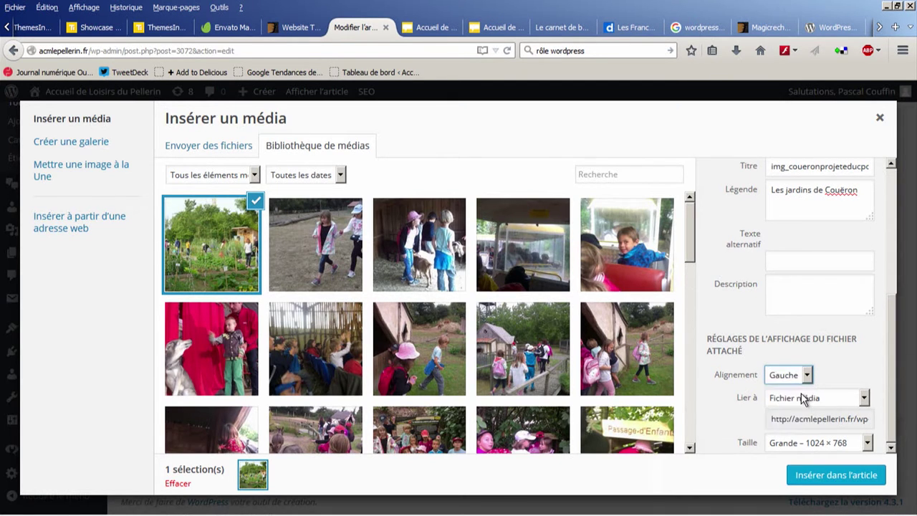
click(866, 442)
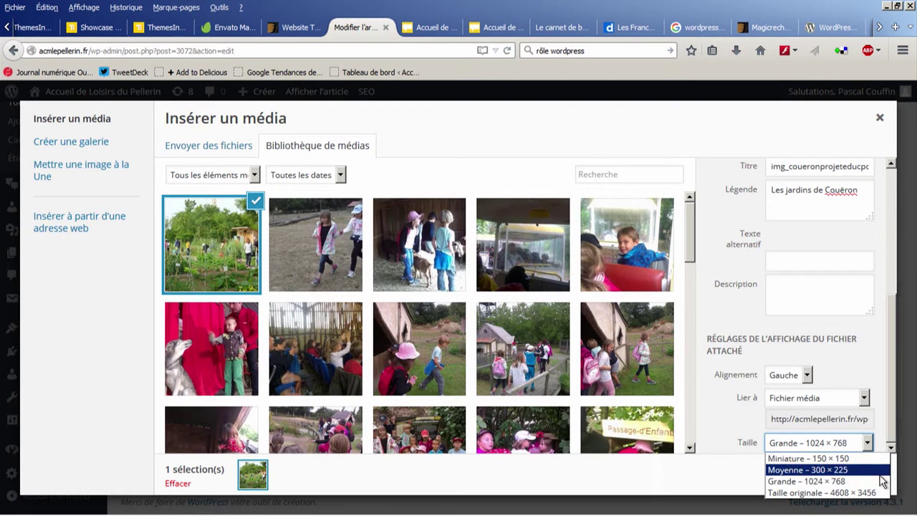
click(840, 482)
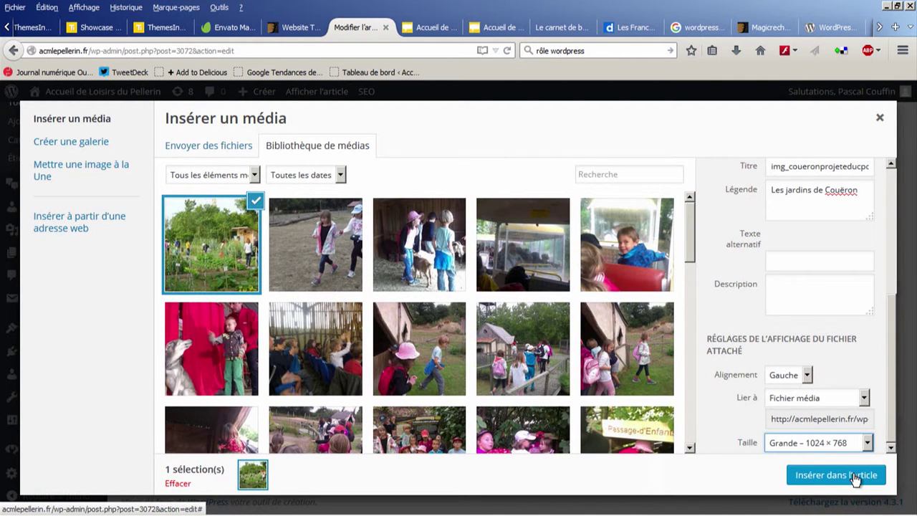
click(854, 478)
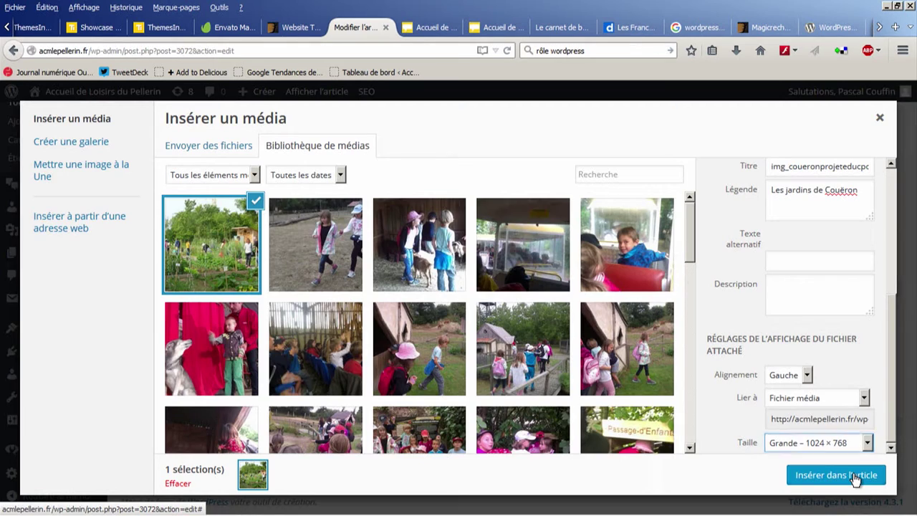
Step: Review the article with its photo, save the update, and switch to the live site's Accueil tab
scroll(543, 373, down, 5)
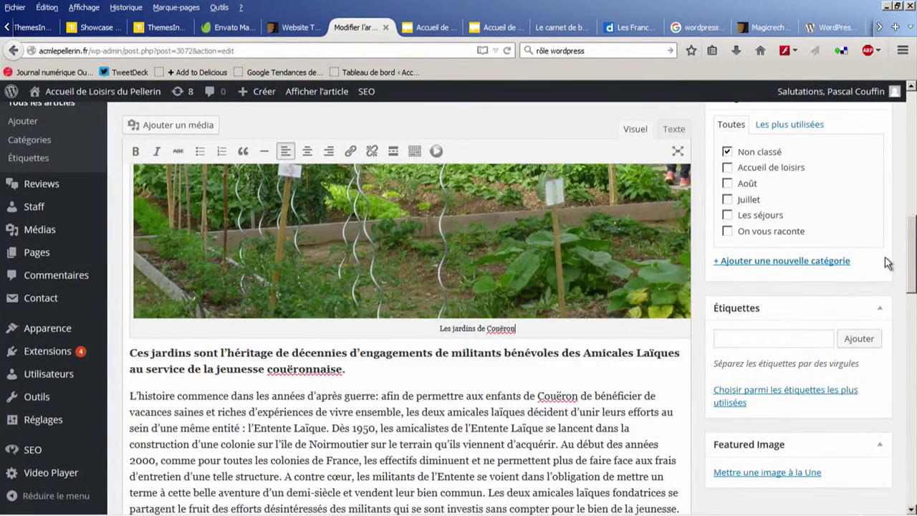
drag(912, 254, 913, 168)
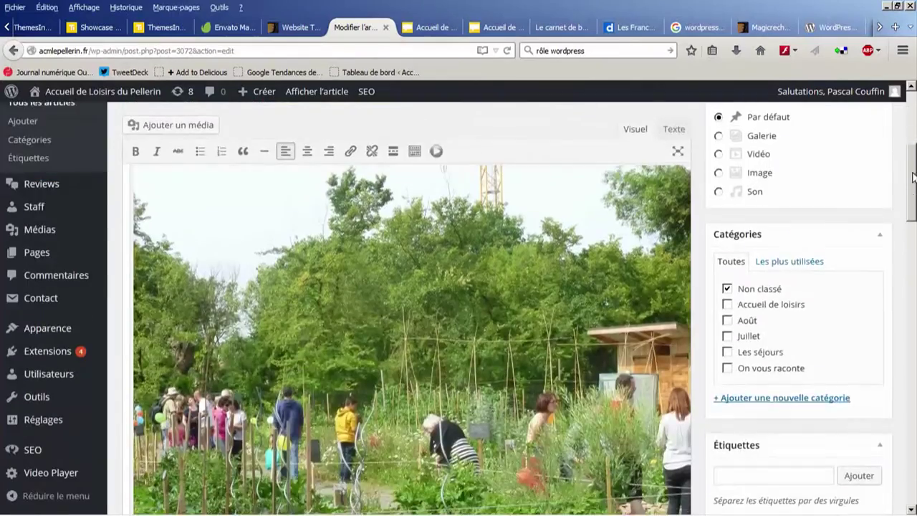
scroll(901, 164, up, 5)
scroll(901, 165, down, 5)
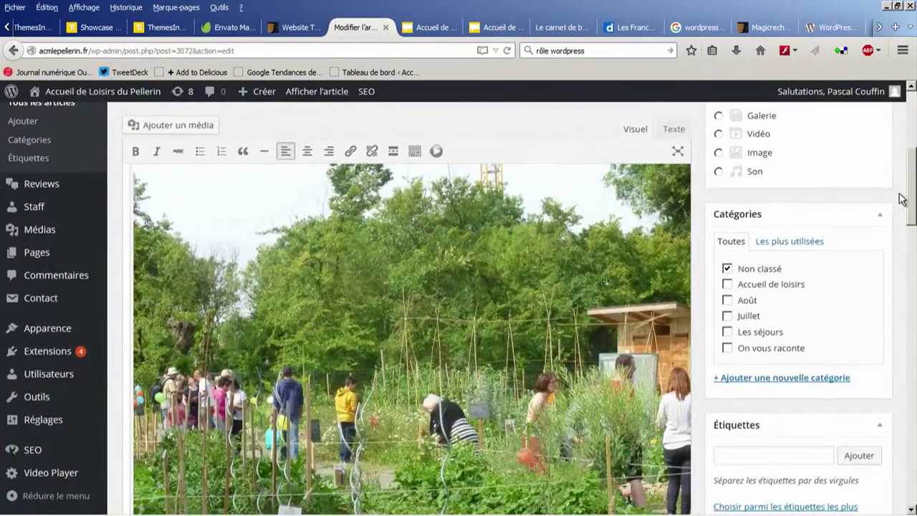
scroll(901, 150, up, 5)
drag(901, 145, 817, 436)
scroll(782, 473, up, 15)
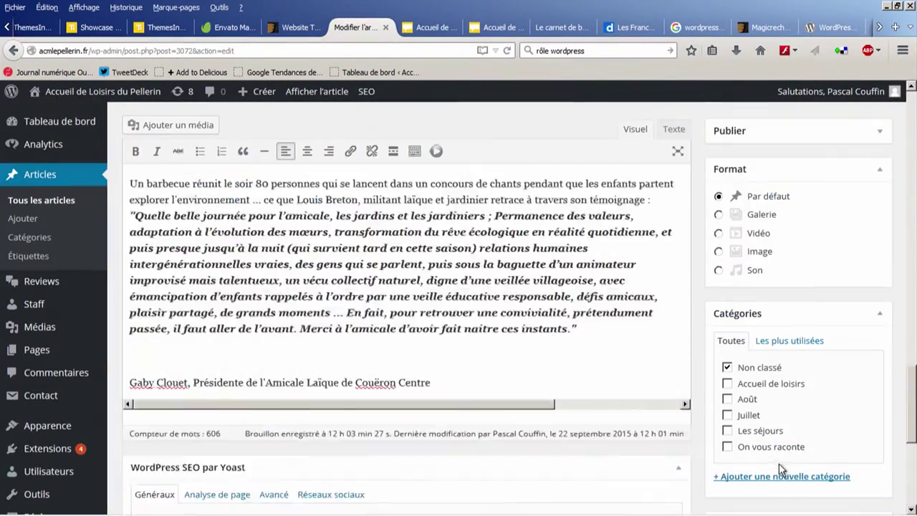
scroll(749, 397, up, 2)
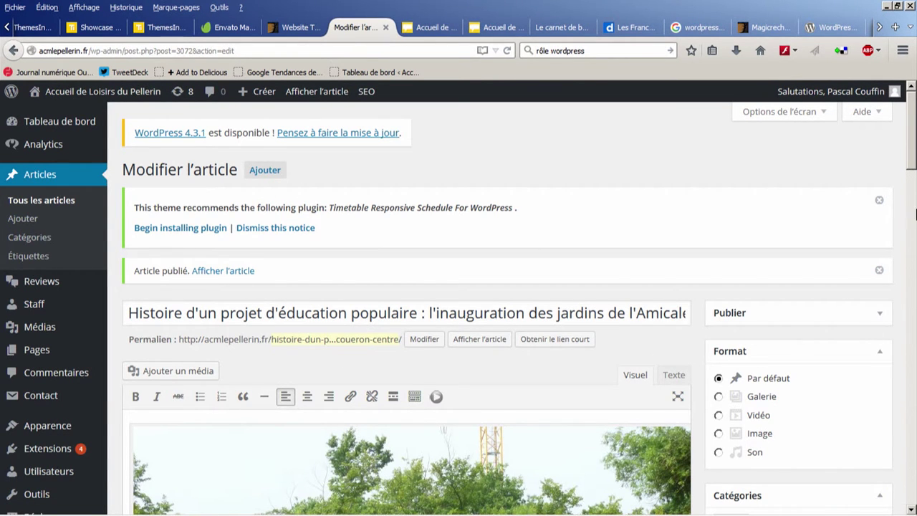
scroll(912, 154, down, 3)
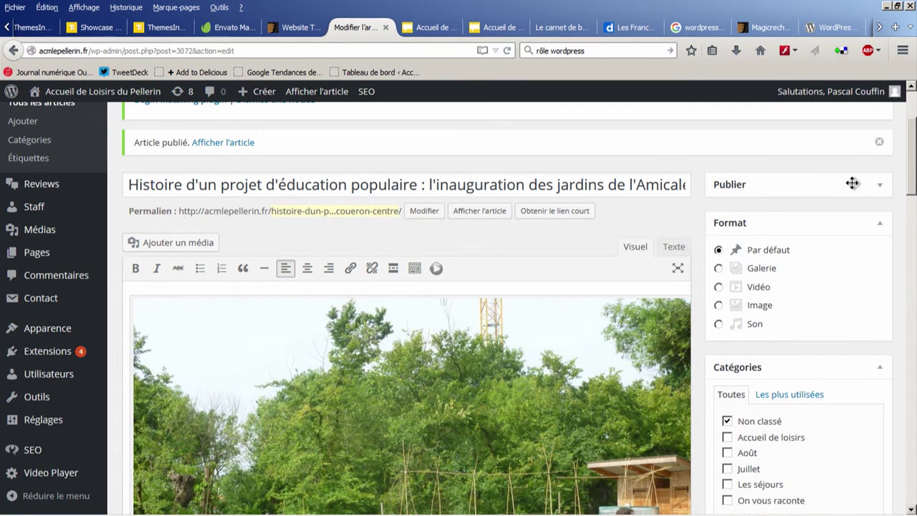
click(881, 186)
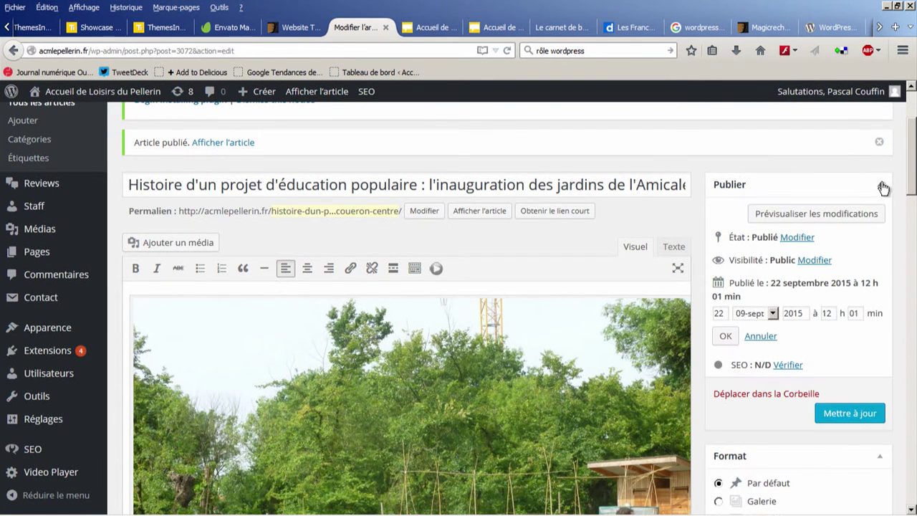
click(839, 417)
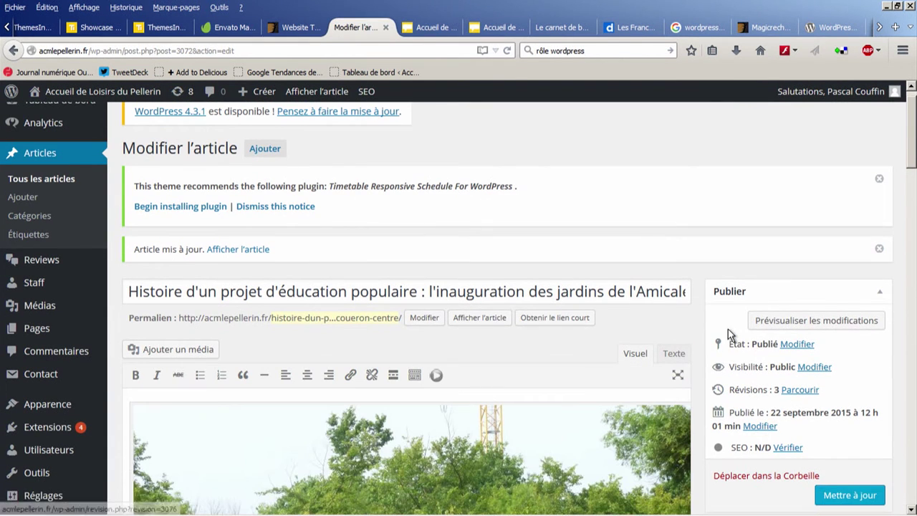
click(430, 28)
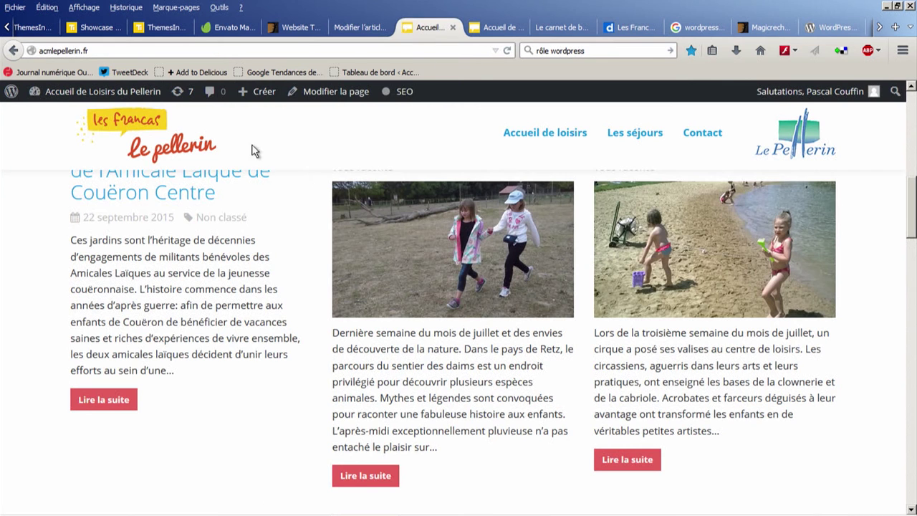
Step: Open the Couëron garden inauguration article on the live site, read through it, then return to the editor
click(186, 194)
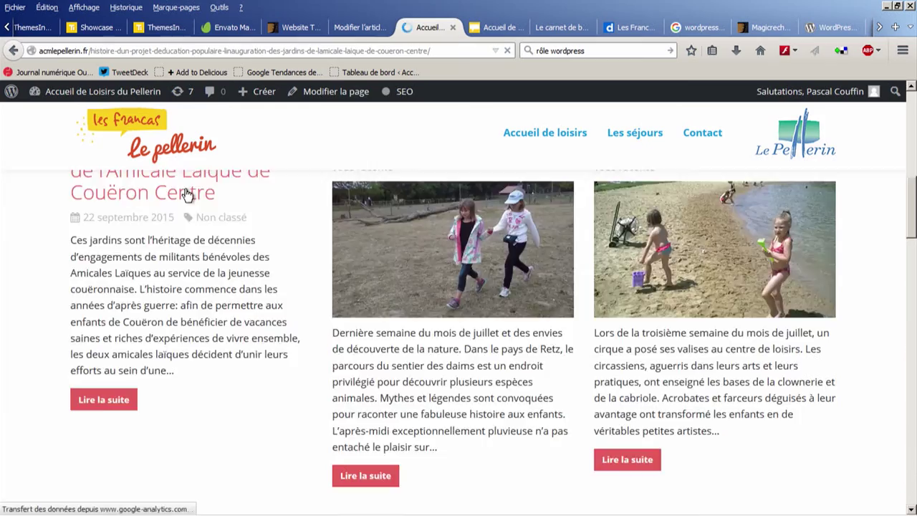
scroll(402, 268, down, 2)
scroll(401, 269, down, 3)
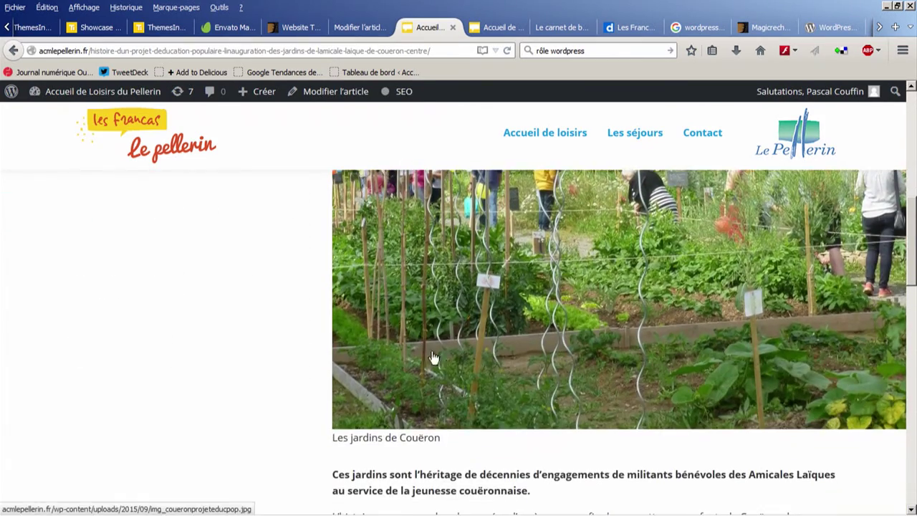
scroll(556, 420, up, 5)
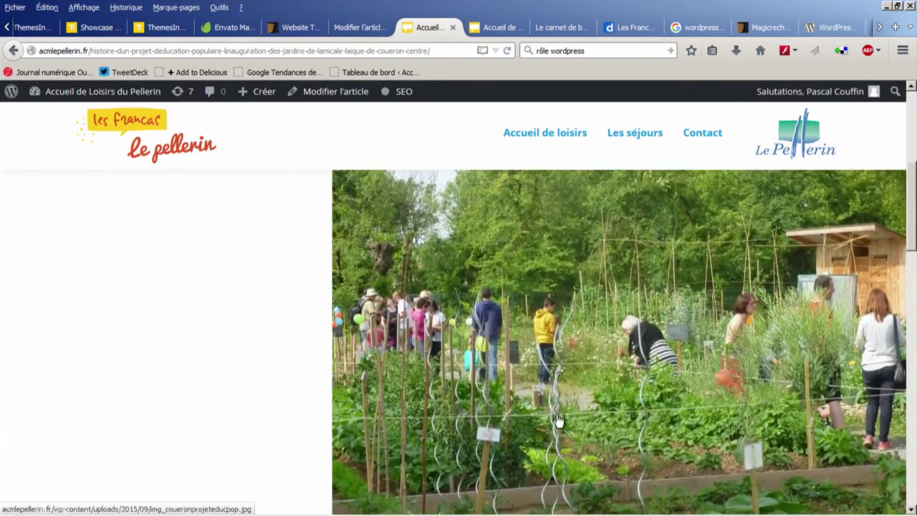
scroll(559, 420, down, 5)
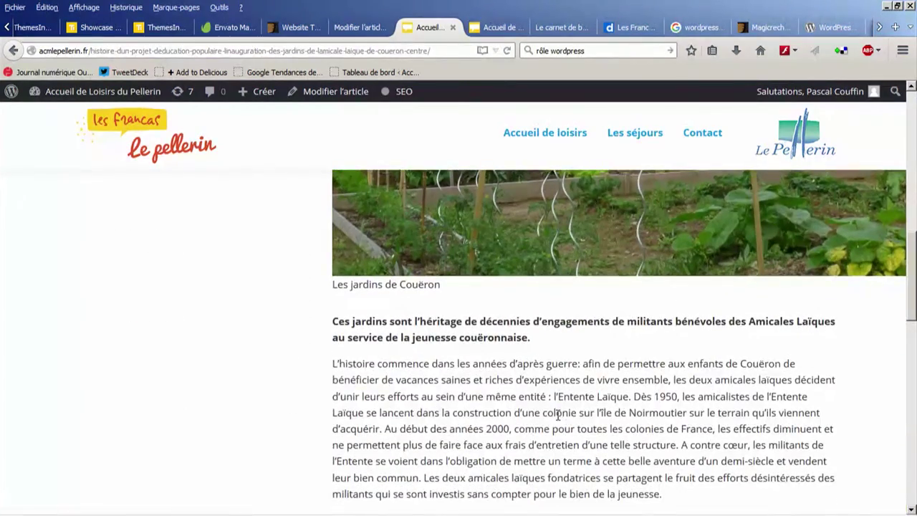
click(338, 27)
Step: Change the garden photo's display size to Moyenne – 300 × 225
scroll(555, 335, down, 3)
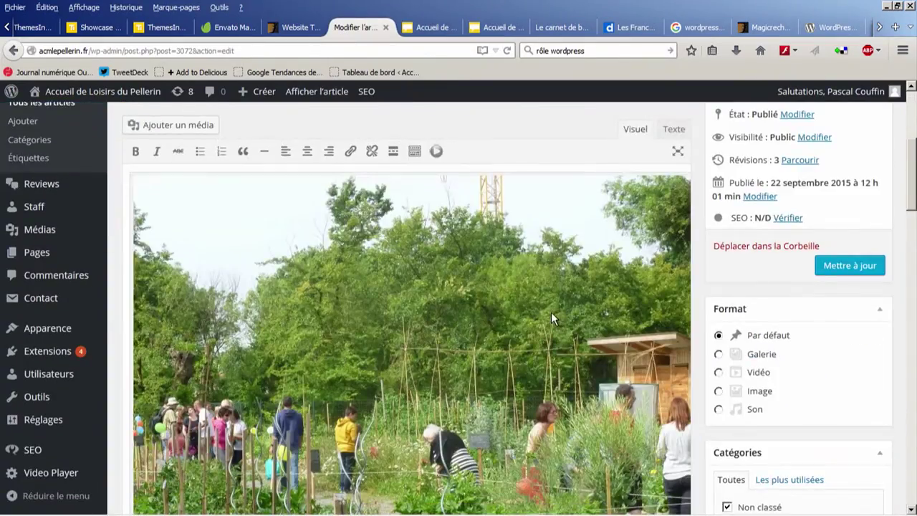
click(551, 319)
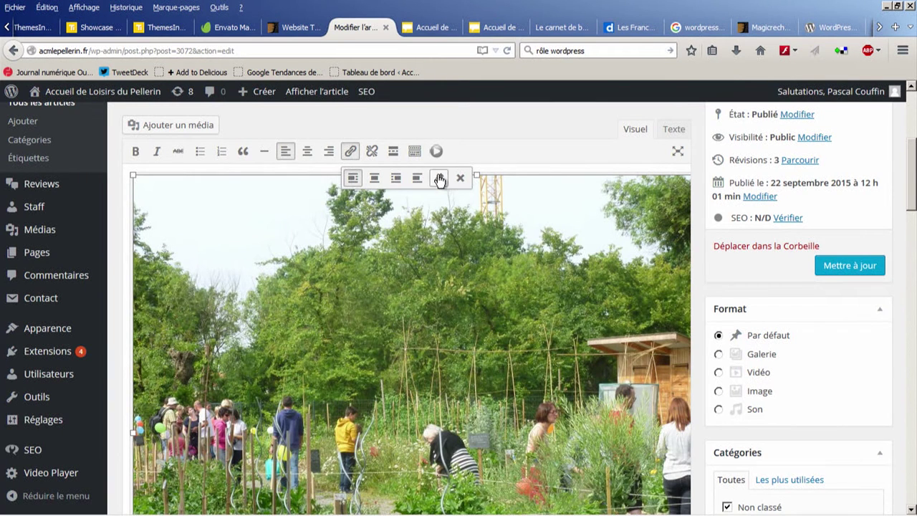
click(439, 177)
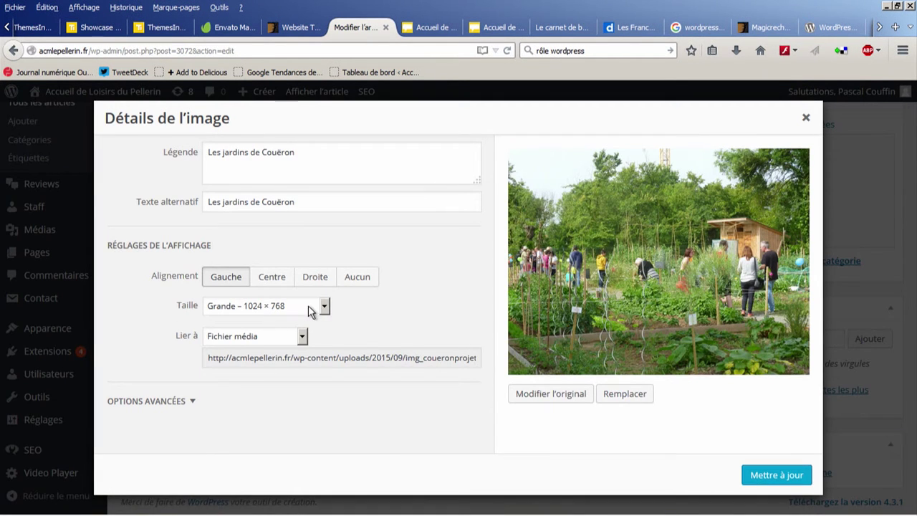
click(310, 306)
click(284, 333)
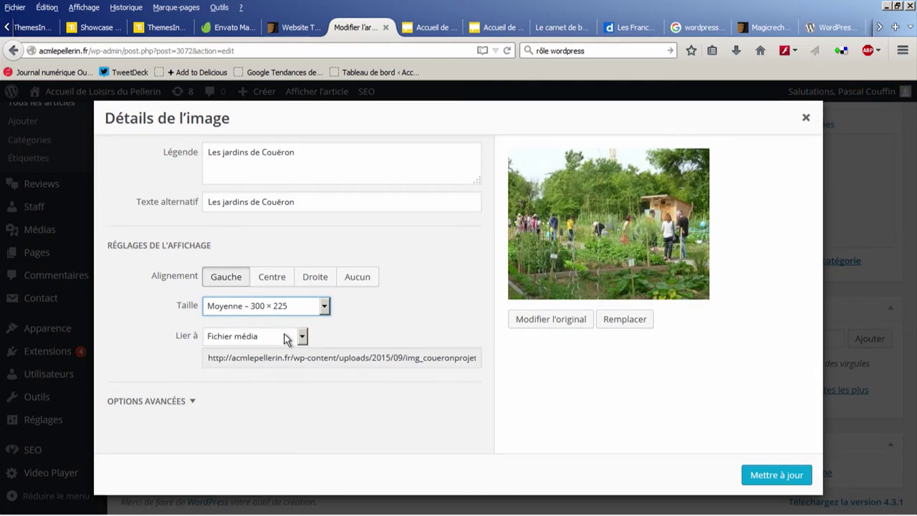
click(797, 477)
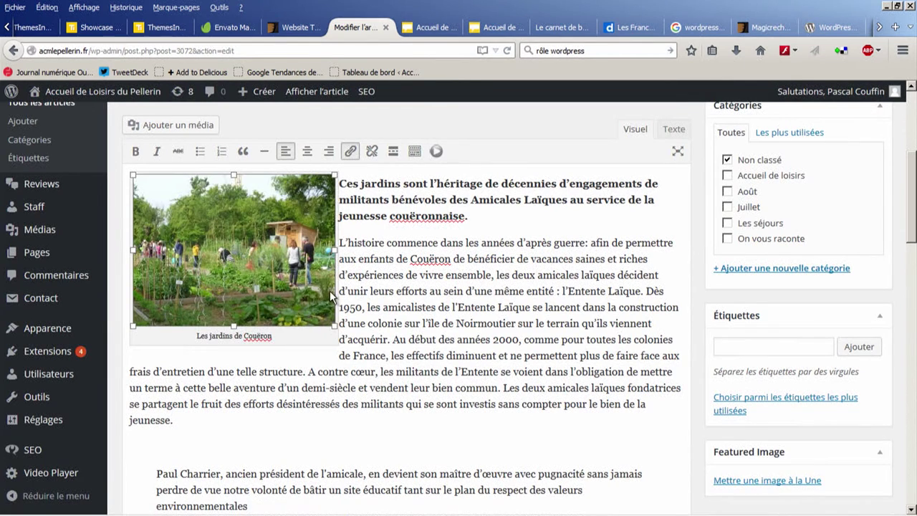
Step: Update the article to save the resized photo, then go to the live article tab
scroll(913, 220, down, 5)
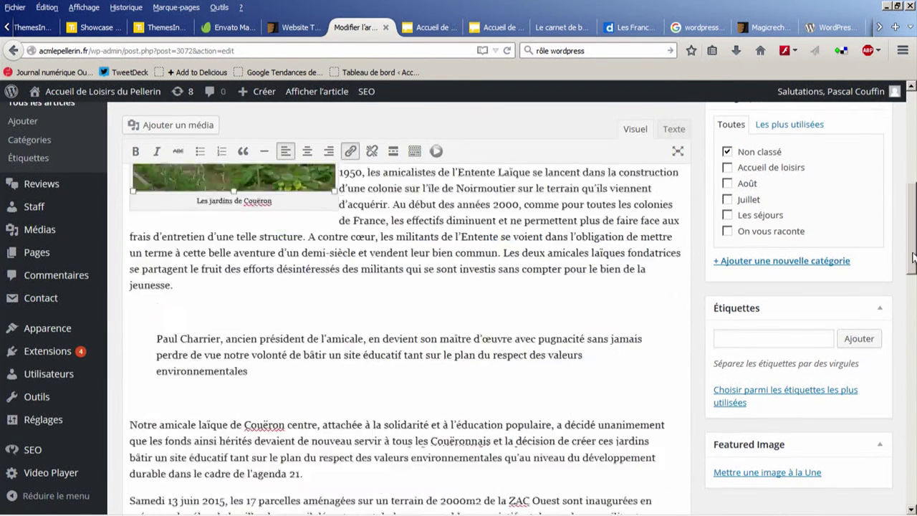
scroll(907, 239, up, 6)
scroll(600, 323, down, 10)
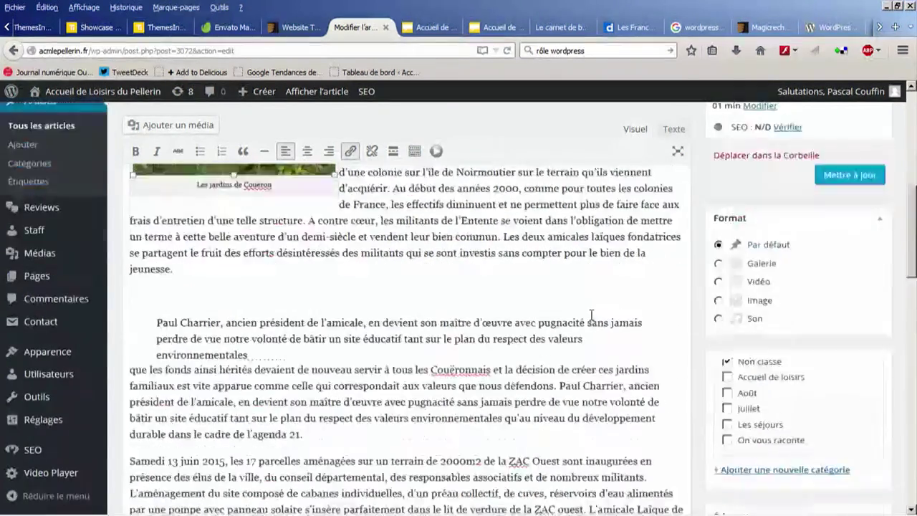
scroll(601, 326, down, 4)
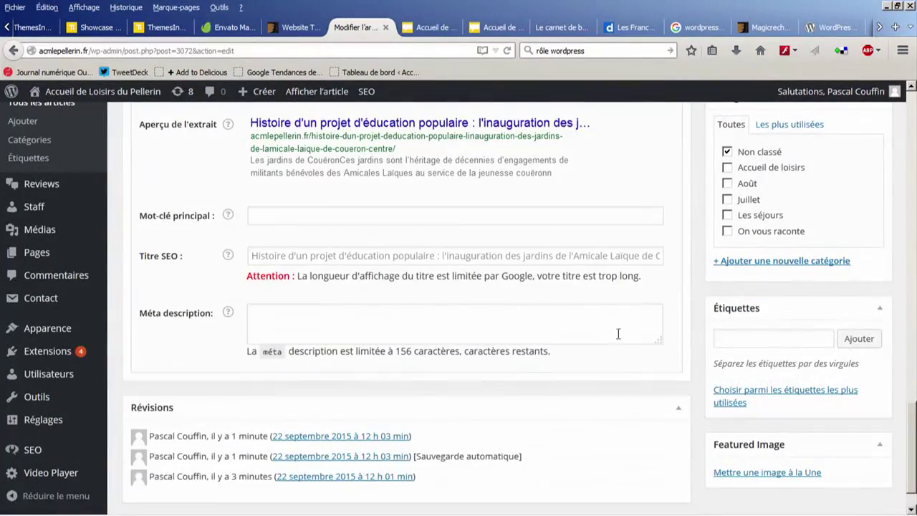
scroll(716, 401, down, 1)
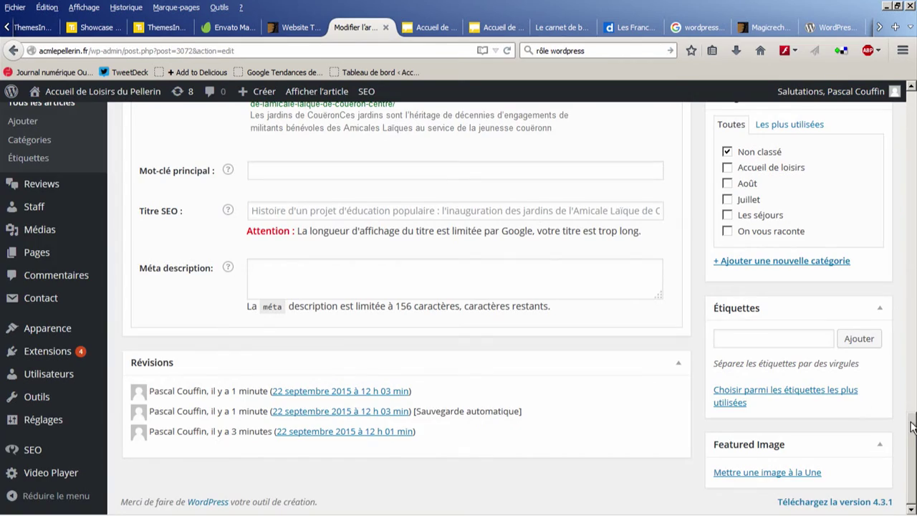
drag(912, 426, 912, 114)
scroll(788, 308, down, 1)
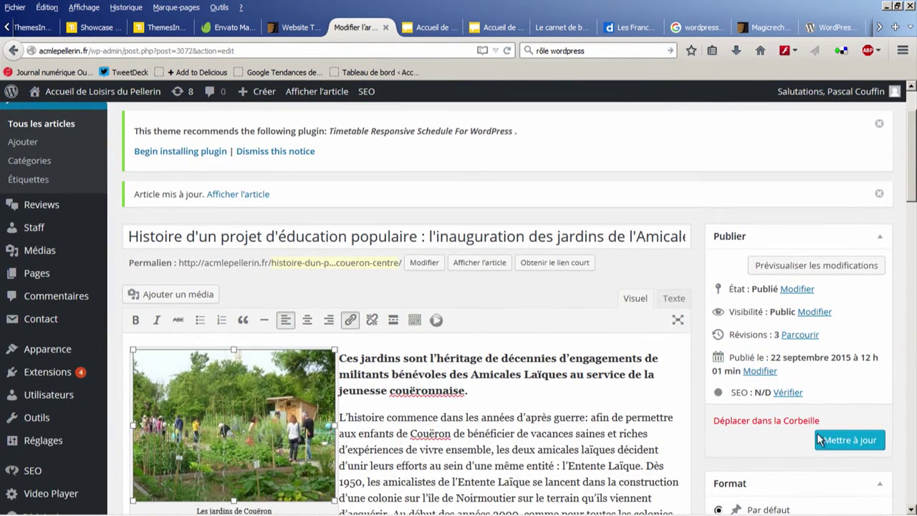
click(850, 445)
click(432, 35)
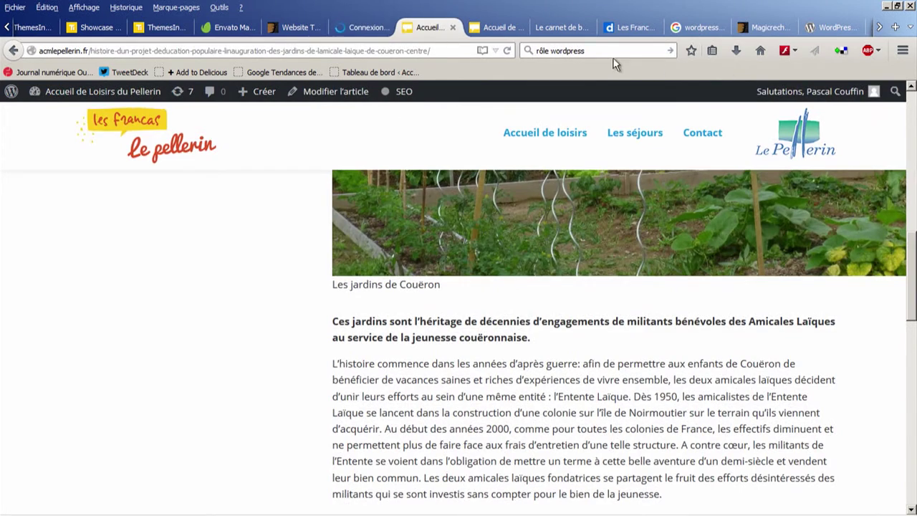
Step: Reload the live article and scroll to the medium-size garden photo with text wrapping beside it
click(509, 49)
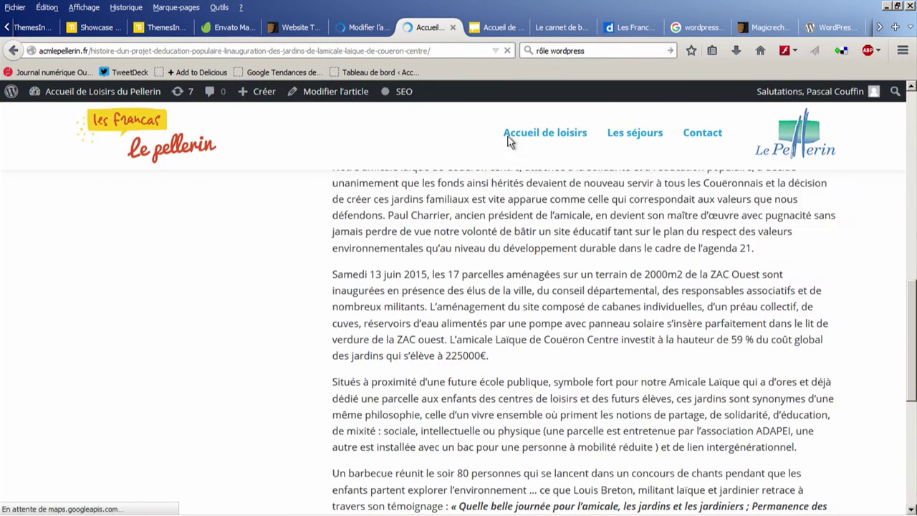
scroll(602, 288, down, 2)
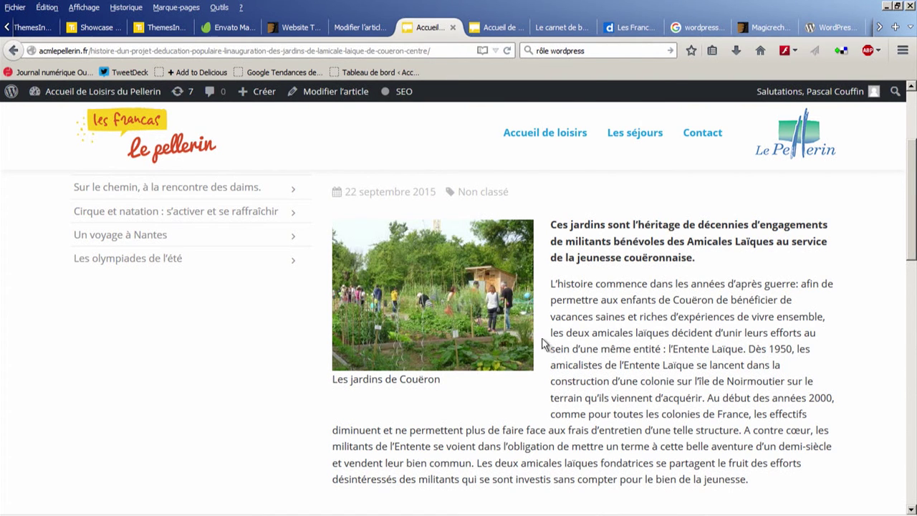
Step: In a new tab, search for 'aesop engine' and open the Aesop Story Engine result
click(895, 27)
click(610, 51)
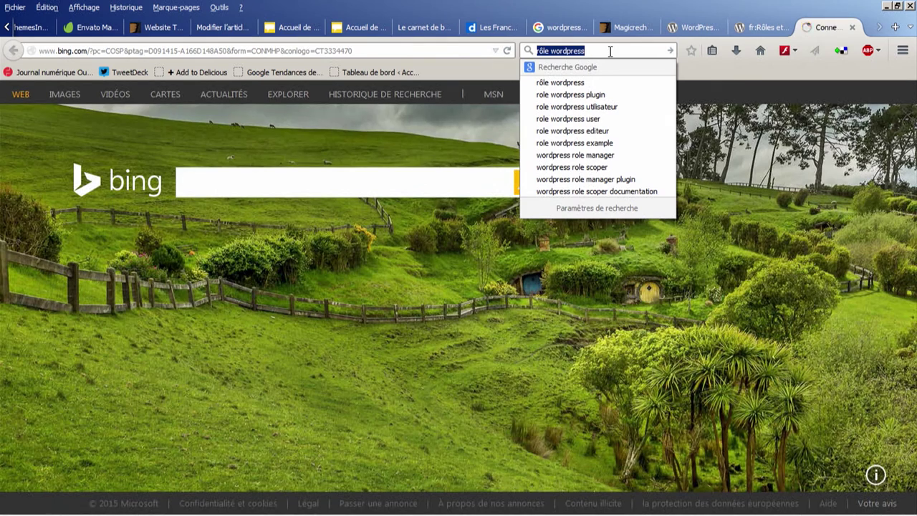
text(aesop engune)
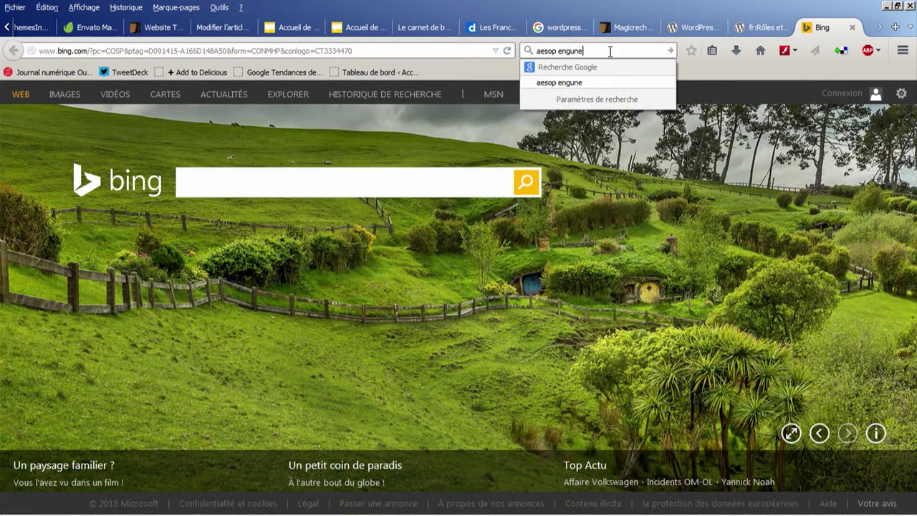
key(BackSpace)
text(ine)
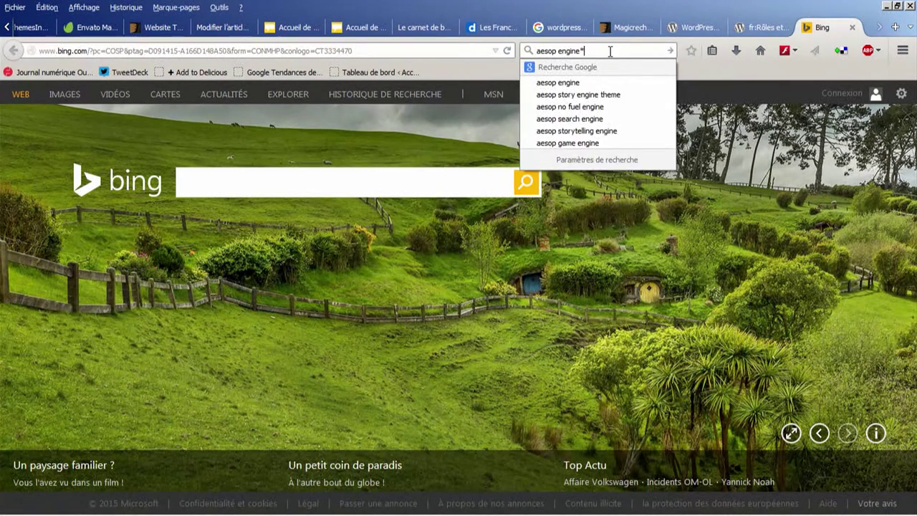
key(Return)
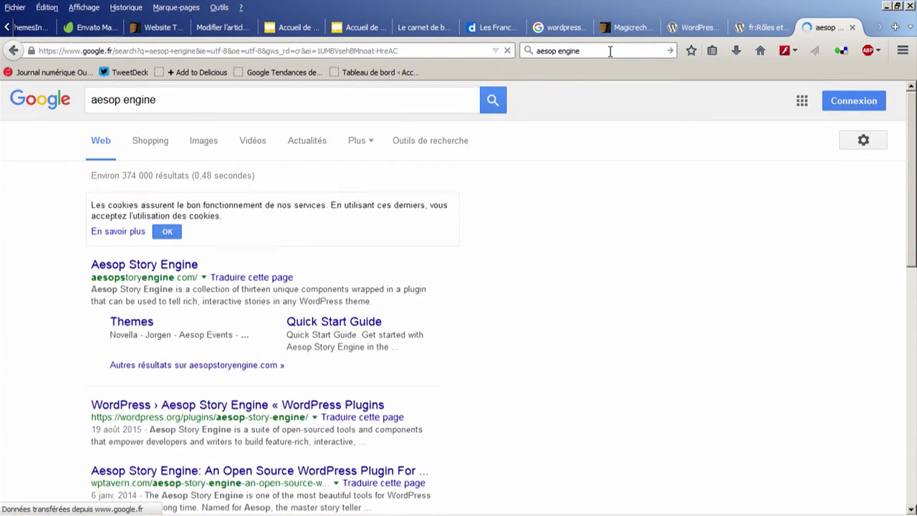
click(188, 269)
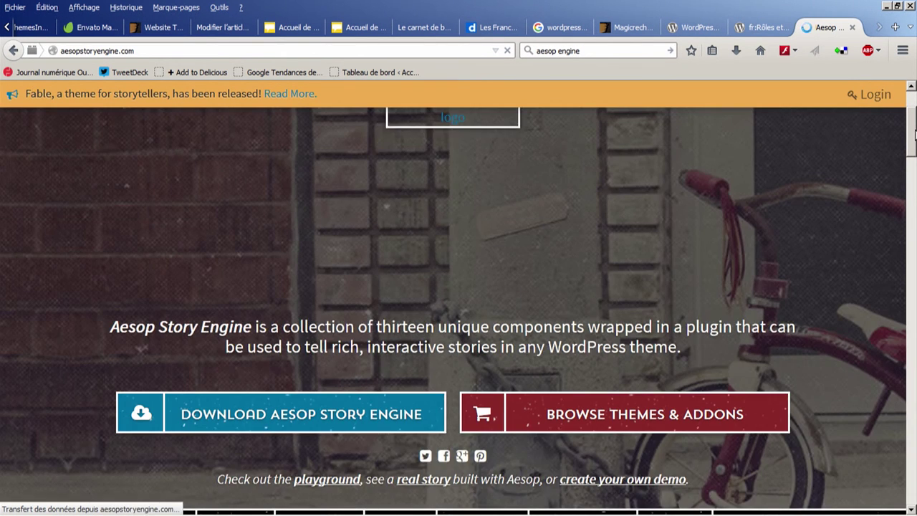
Step: Scroll the Aesop Story Engine homepage down to the story components demo, then back to the top banner
drag(911, 132, 913, 212)
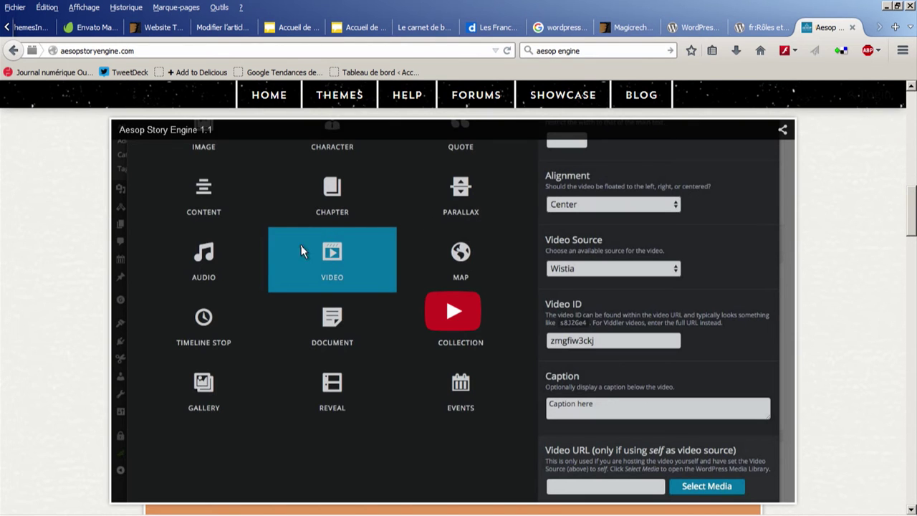
scroll(286, 248, up, 2)
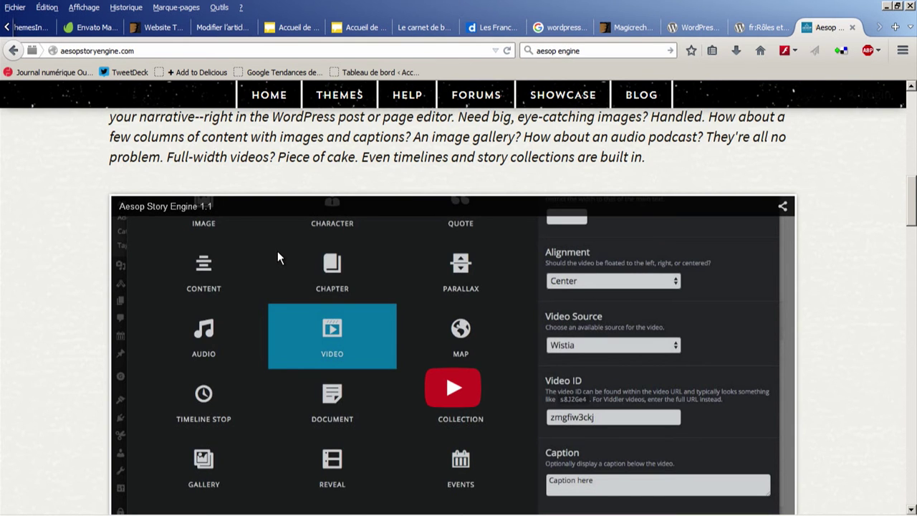
drag(914, 204, 914, 228)
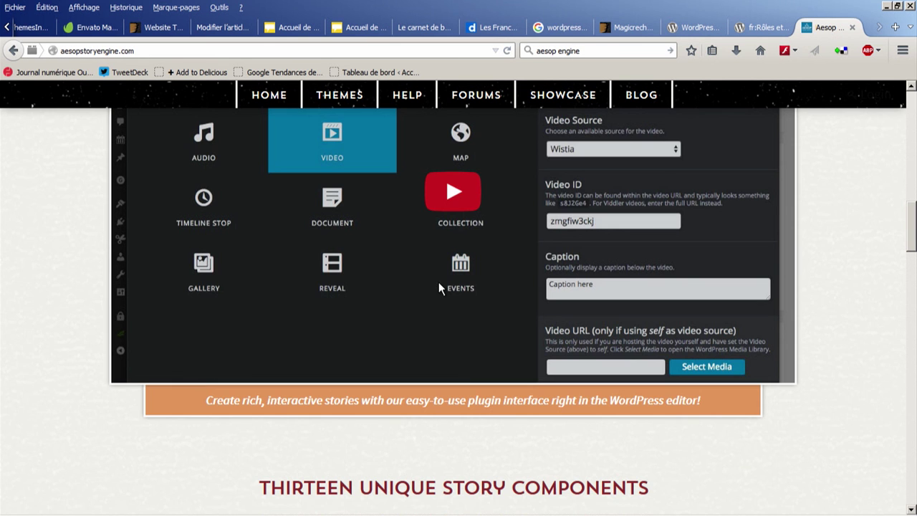
scroll(451, 258, up, 2)
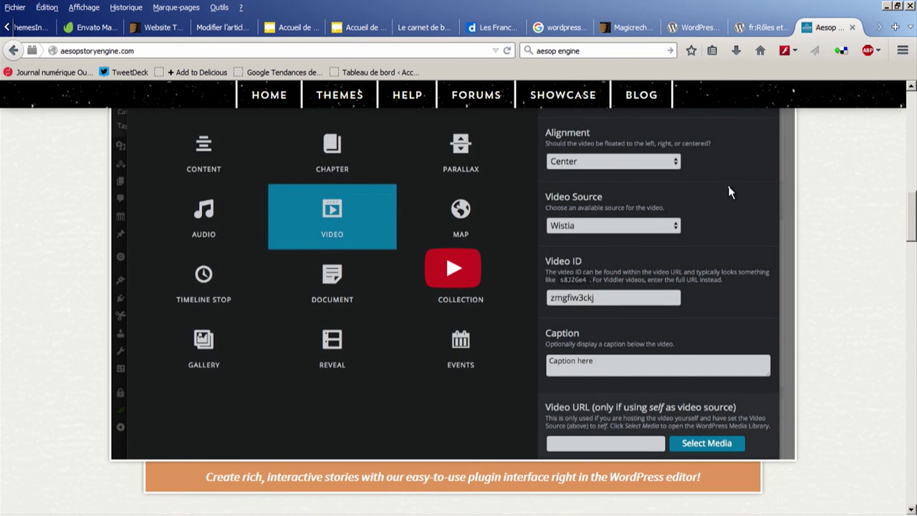
scroll(912, 204, up, 1)
drag(912, 203, 912, 104)
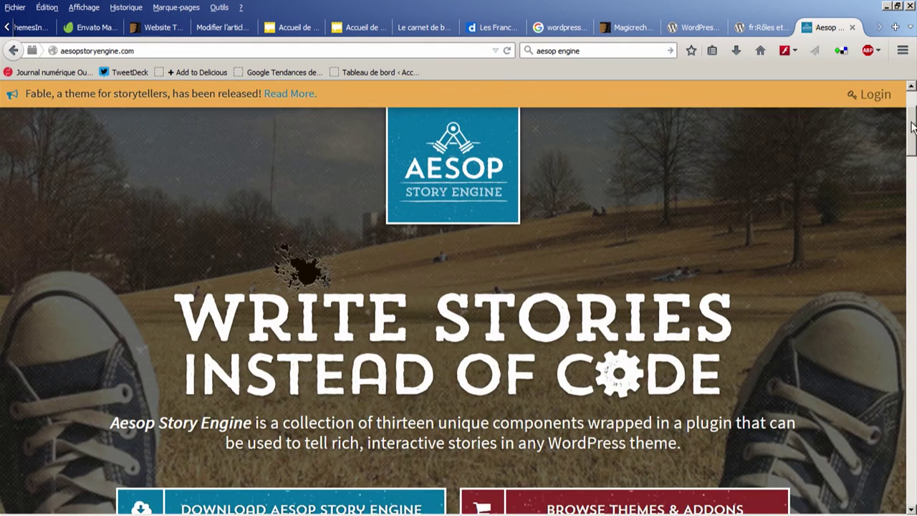